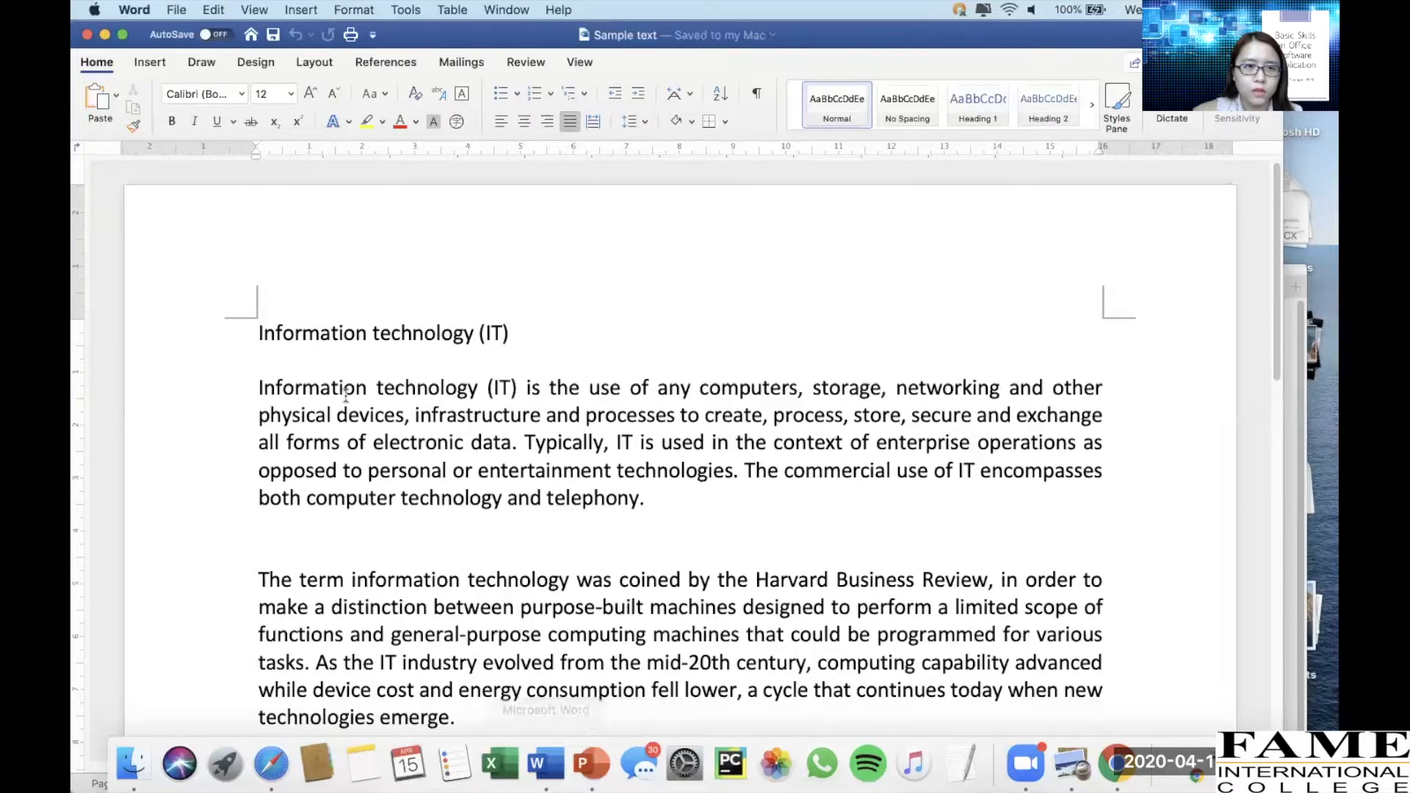
Create a new blank document
{"action": "left_click", "coordinate": [182, 9]}
{"action": "left_click", "coordinate": [426, 313]}
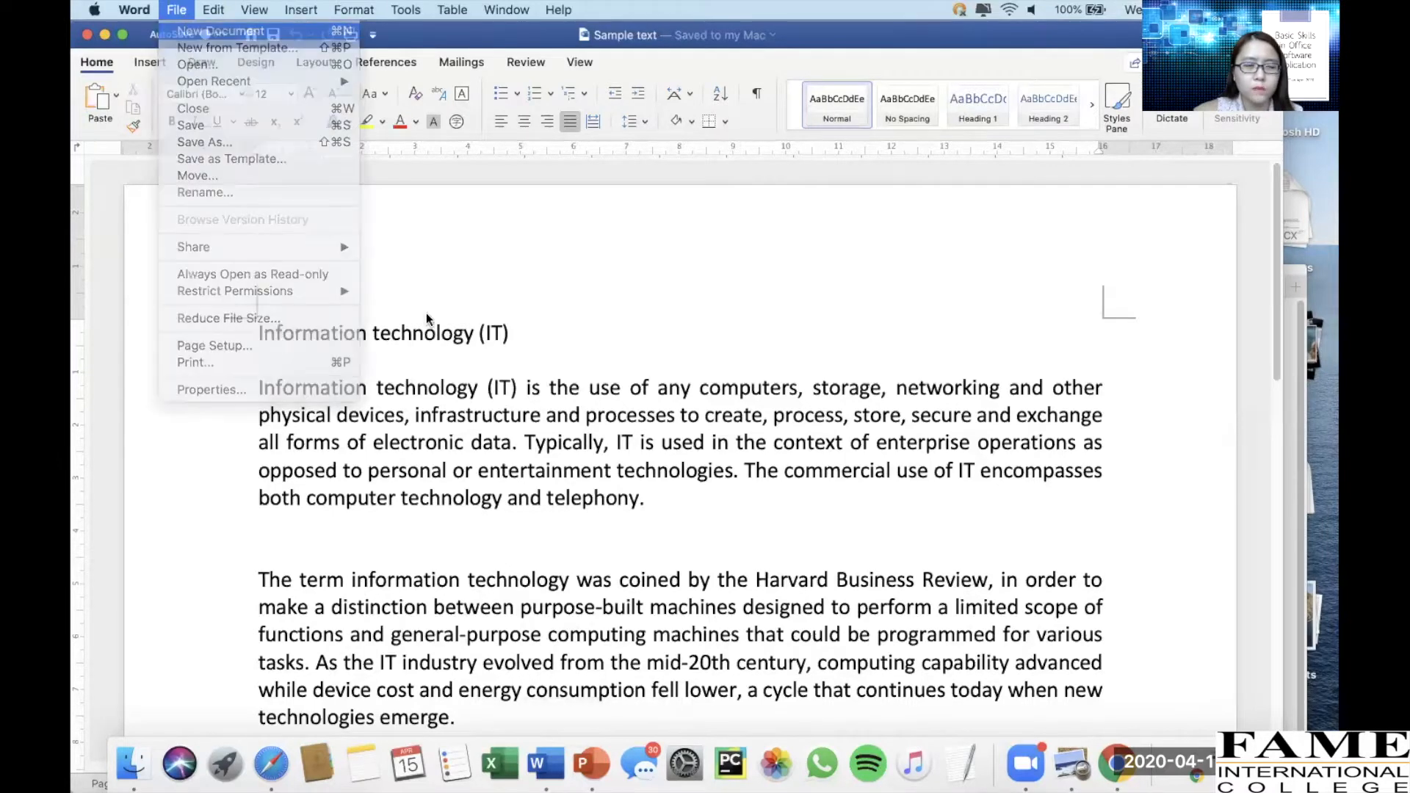
{"action": "key", "text": "super+n"}
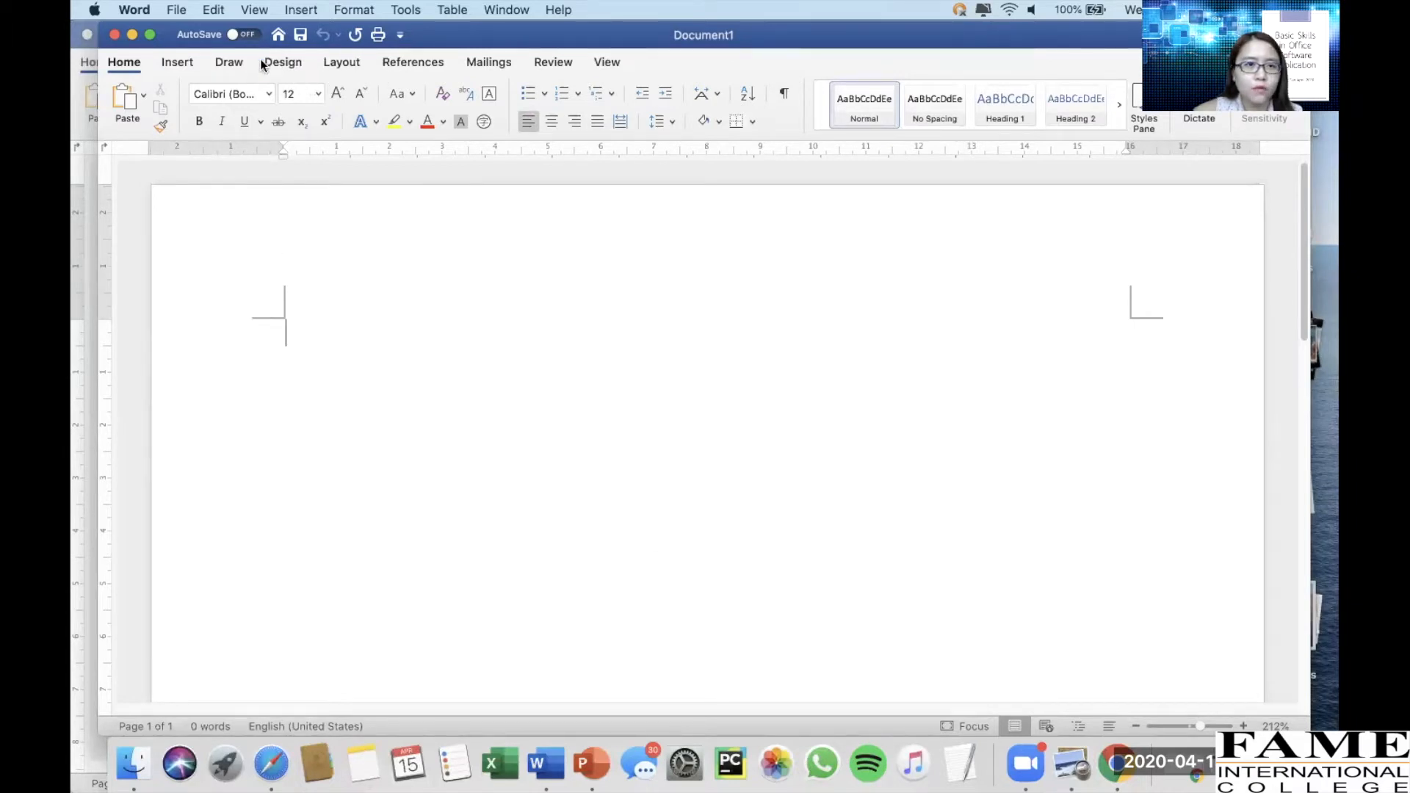
Type the word "font" at the start of the new document
{"action": "left_click_drag", "start_coordinate": [103, 39], "coordinate": [90, 93]}
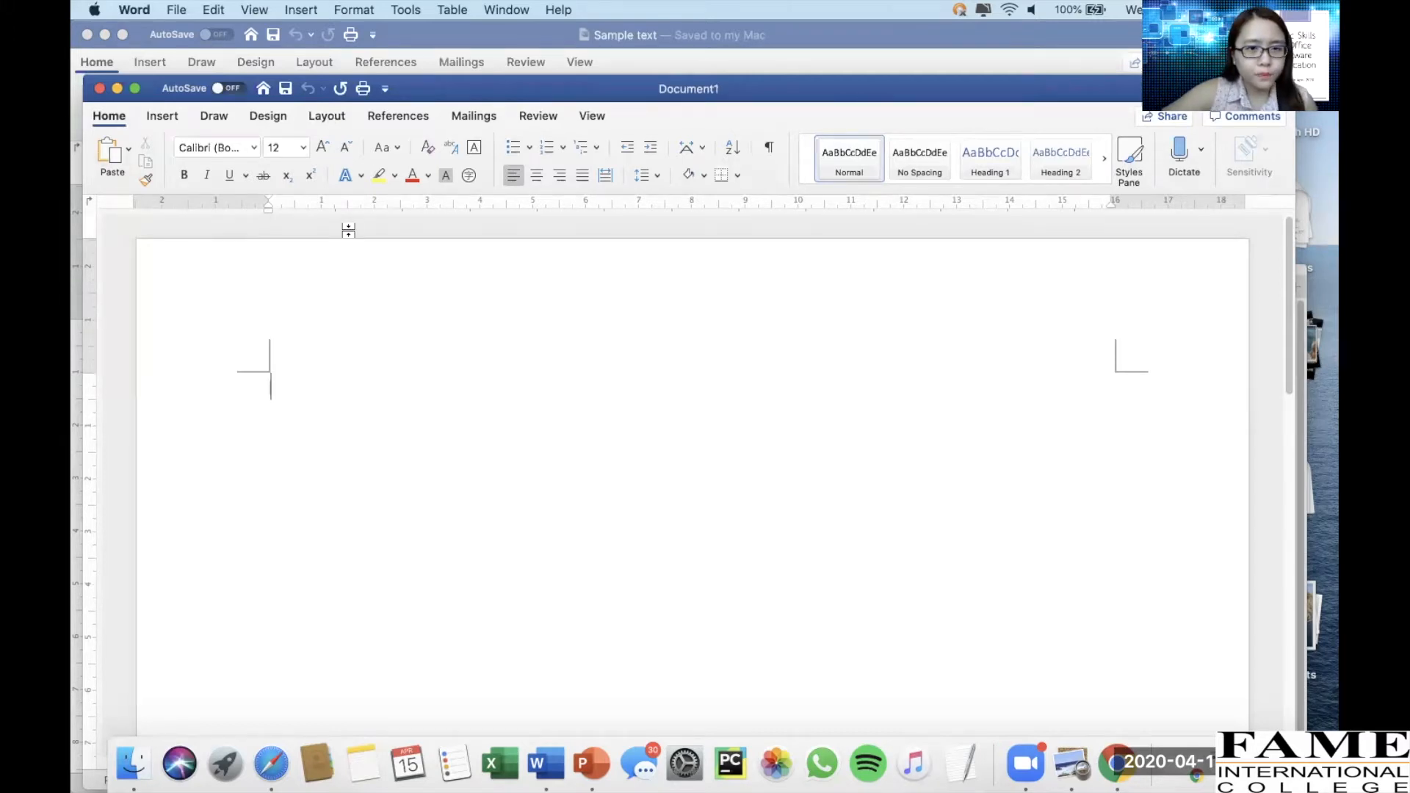
{"action": "left_click", "coordinate": [253, 145]}
{"action": "left_click", "coordinate": [250, 146]}
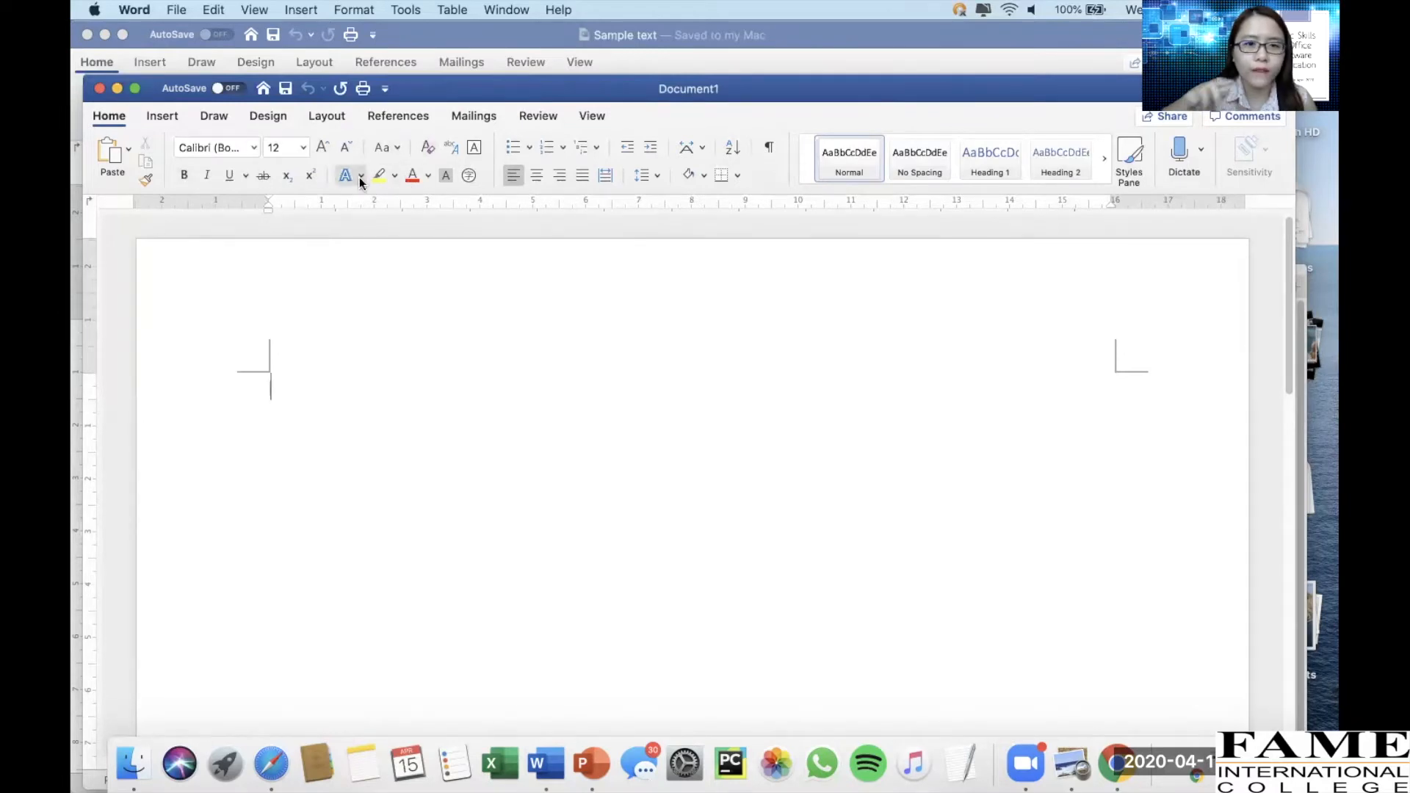
{"action": "type", "text": "font"}
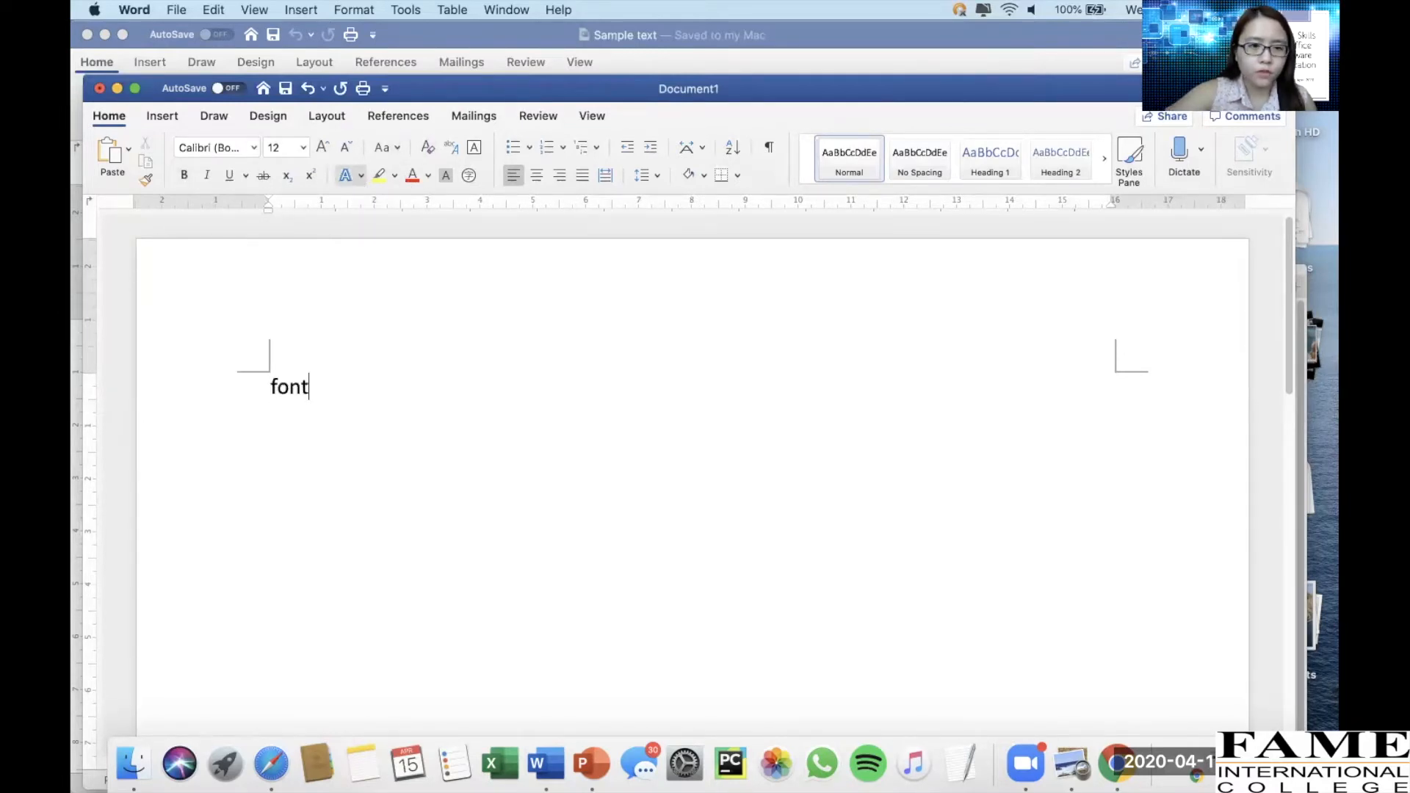
{"action": "left_click", "coordinate": [253, 149]}
{"action": "left_click", "coordinate": [254, 150]}
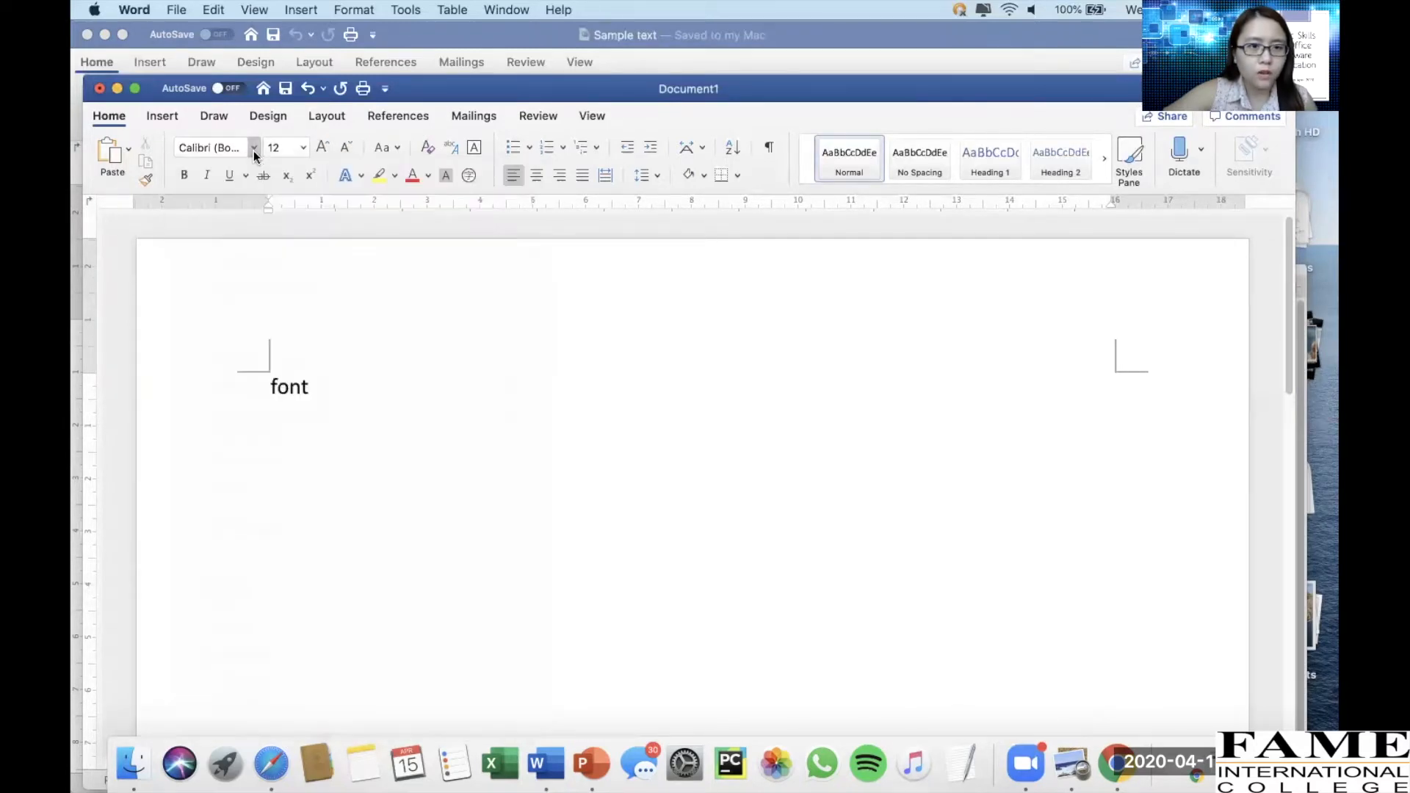
{"action": "left_click", "coordinate": [301, 148]}
{"action": "left_click", "coordinate": [302, 149]}
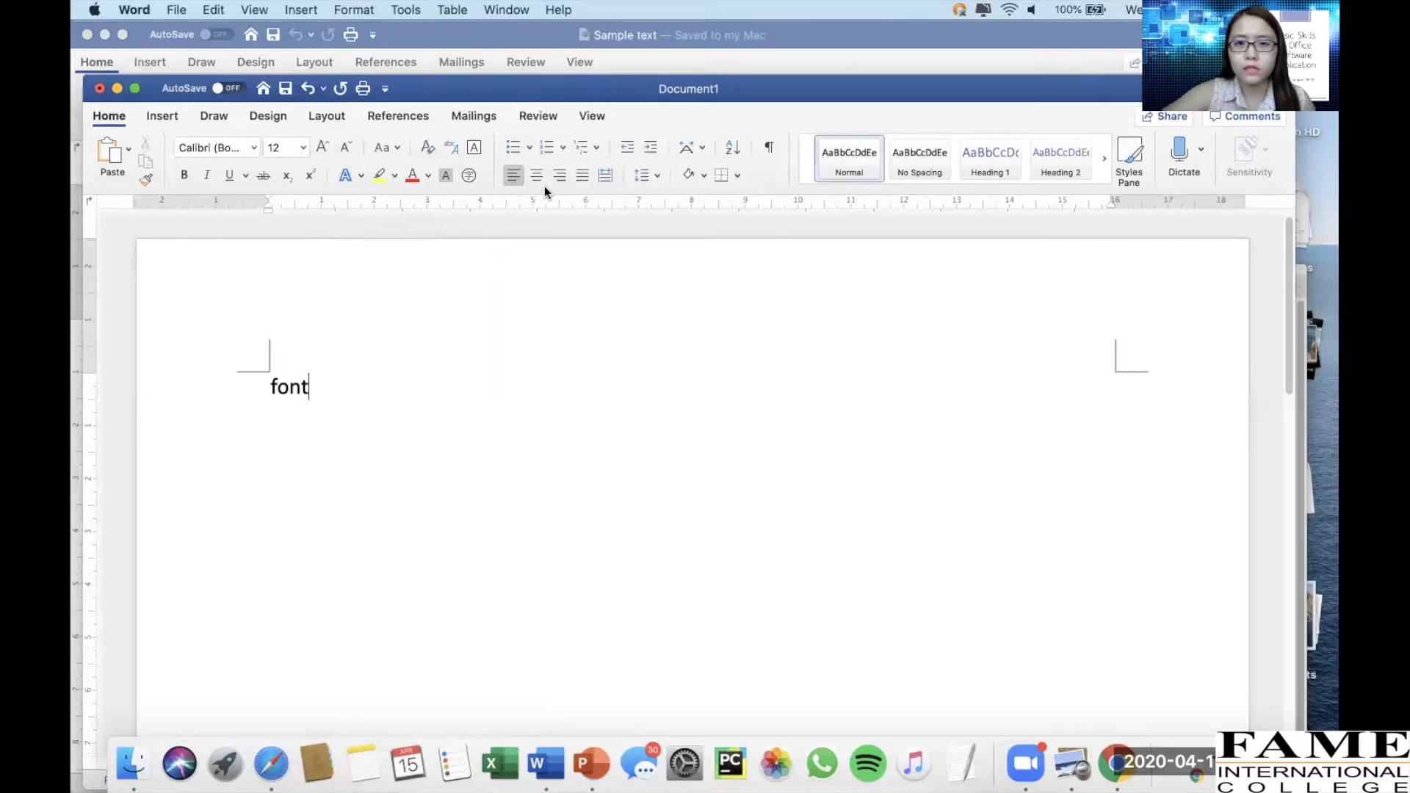
{"action": "left_click", "coordinate": [656, 175]}
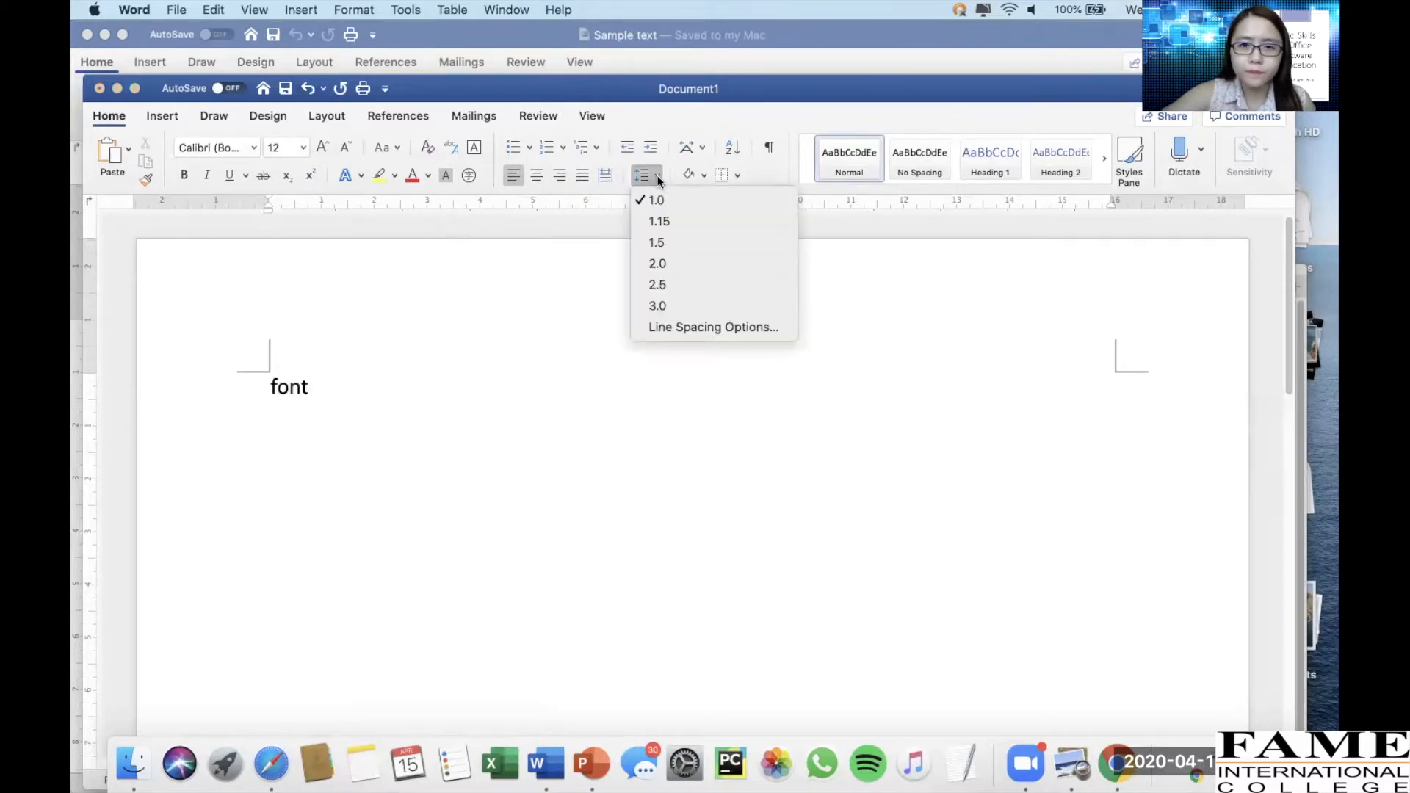
{"action": "left_click", "coordinate": [599, 315]}
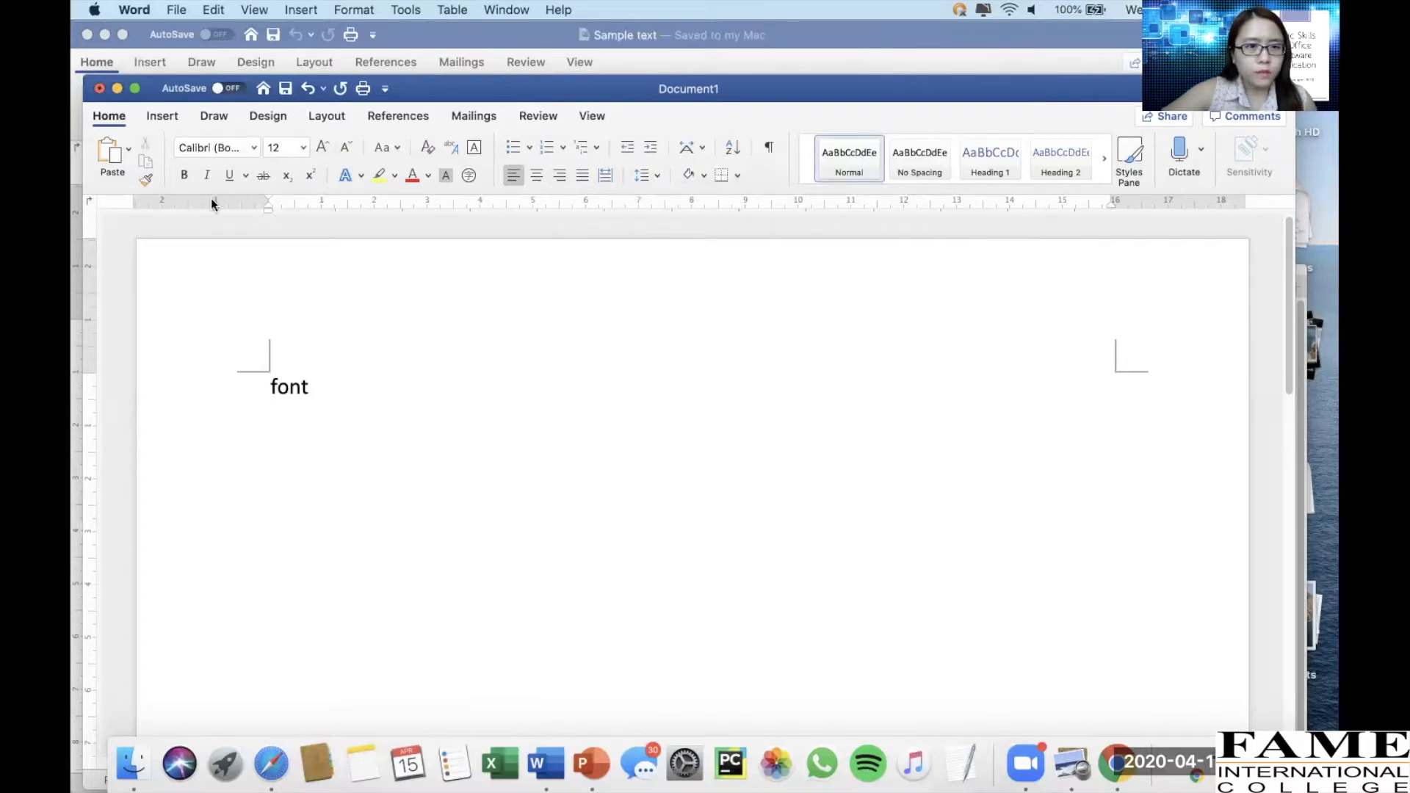
{"action": "left_click", "coordinate": [163, 117]}
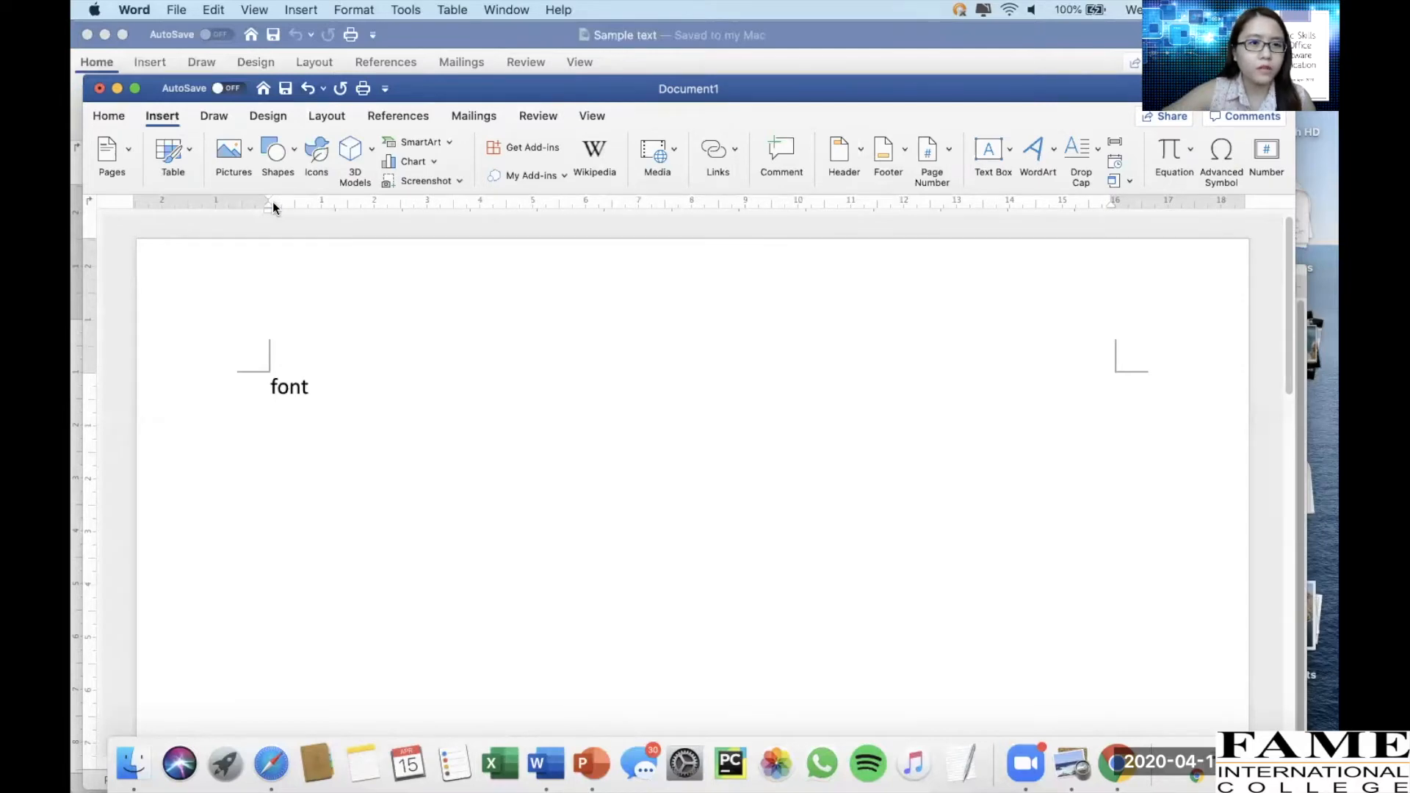
{"action": "left_click", "coordinate": [190, 154]}
{"action": "left_click", "coordinate": [412, 200]}
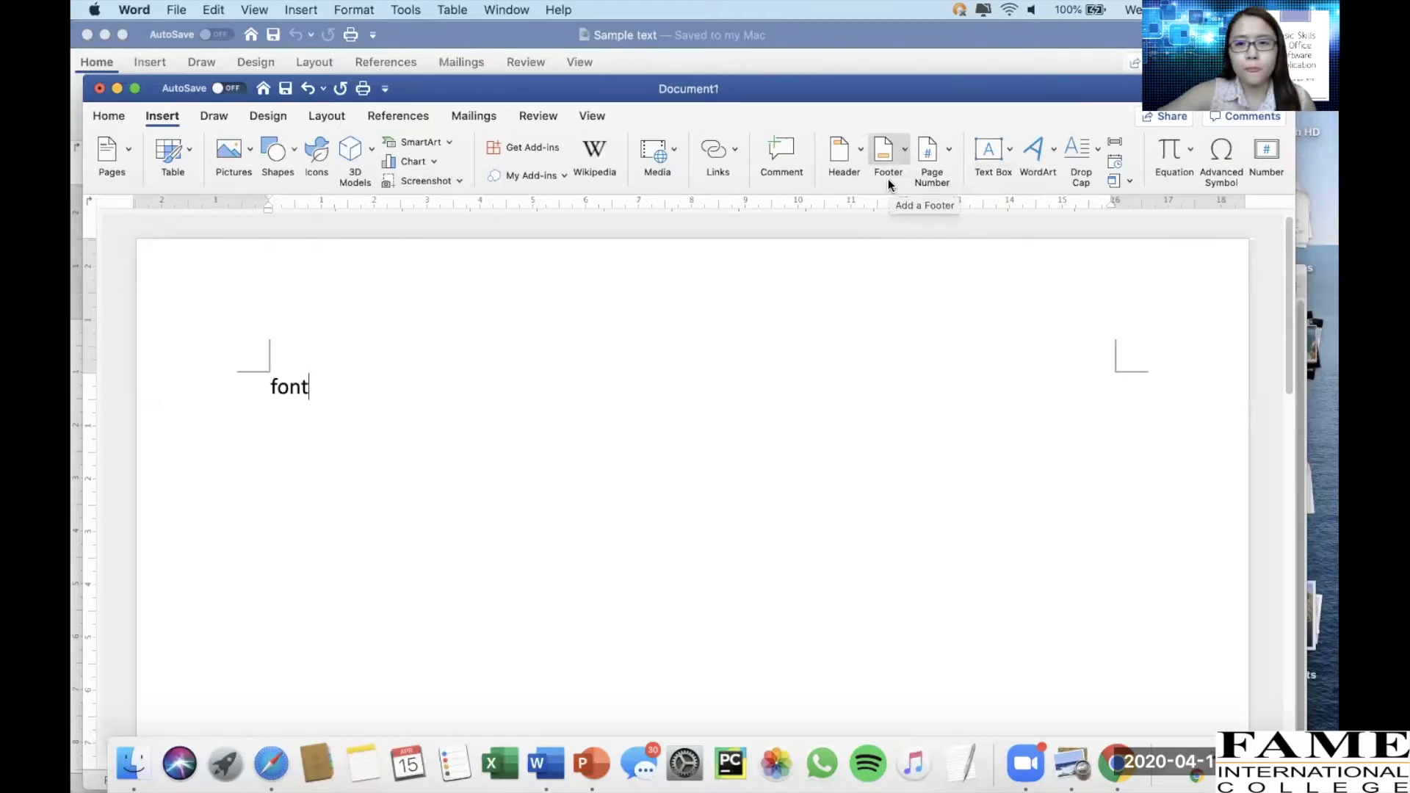
{"action": "left_click", "coordinate": [217, 117]}
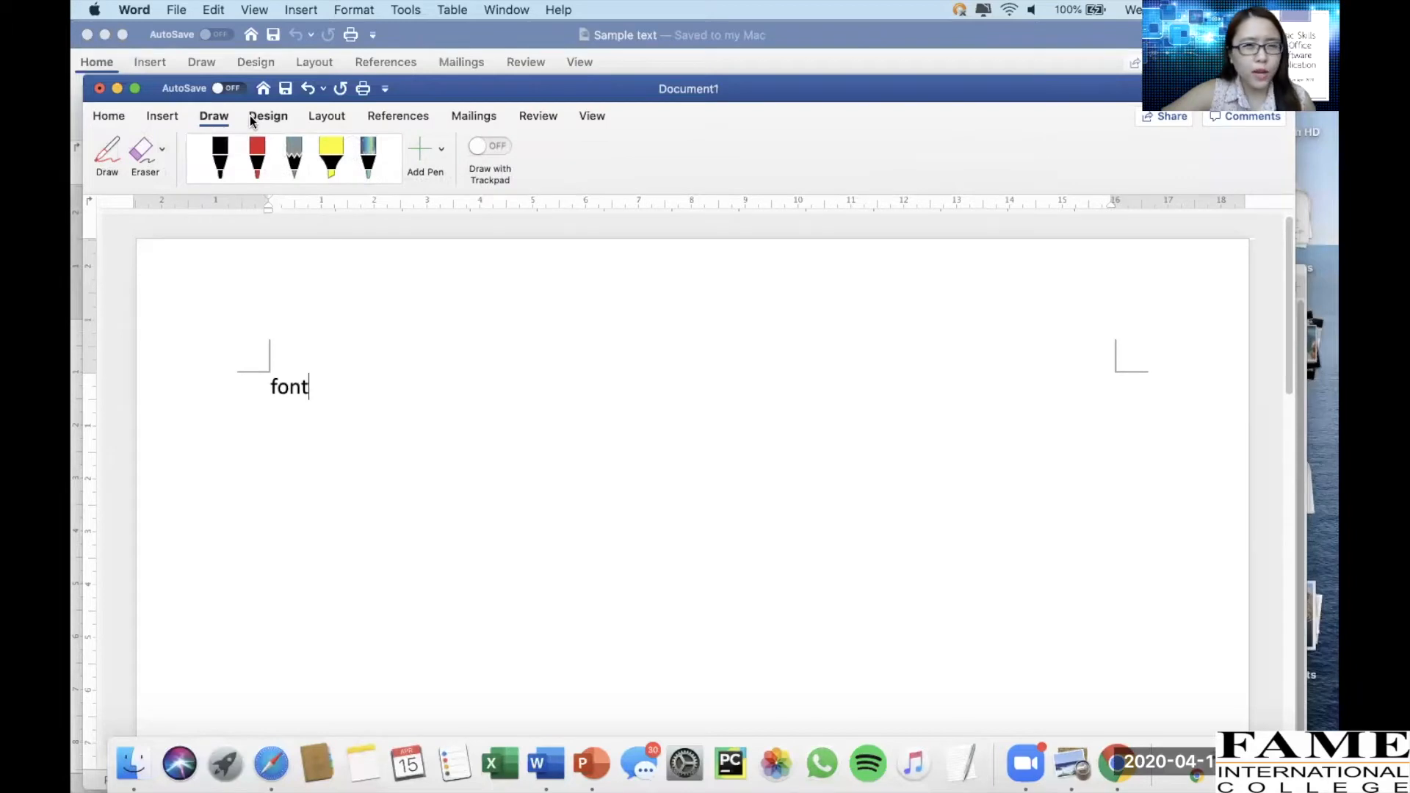
{"action": "left_click", "coordinate": [250, 116]}
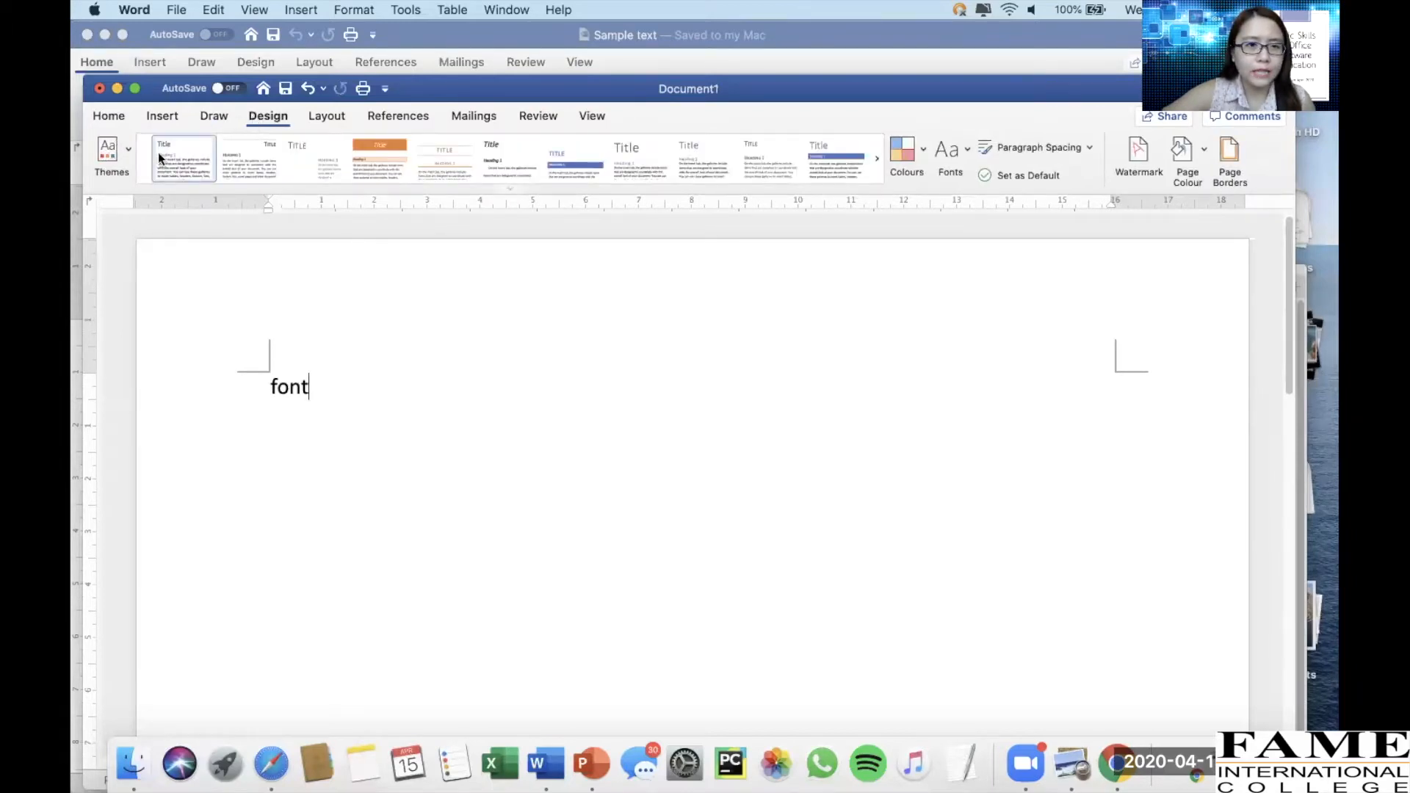
{"action": "left_click", "coordinate": [131, 153]}
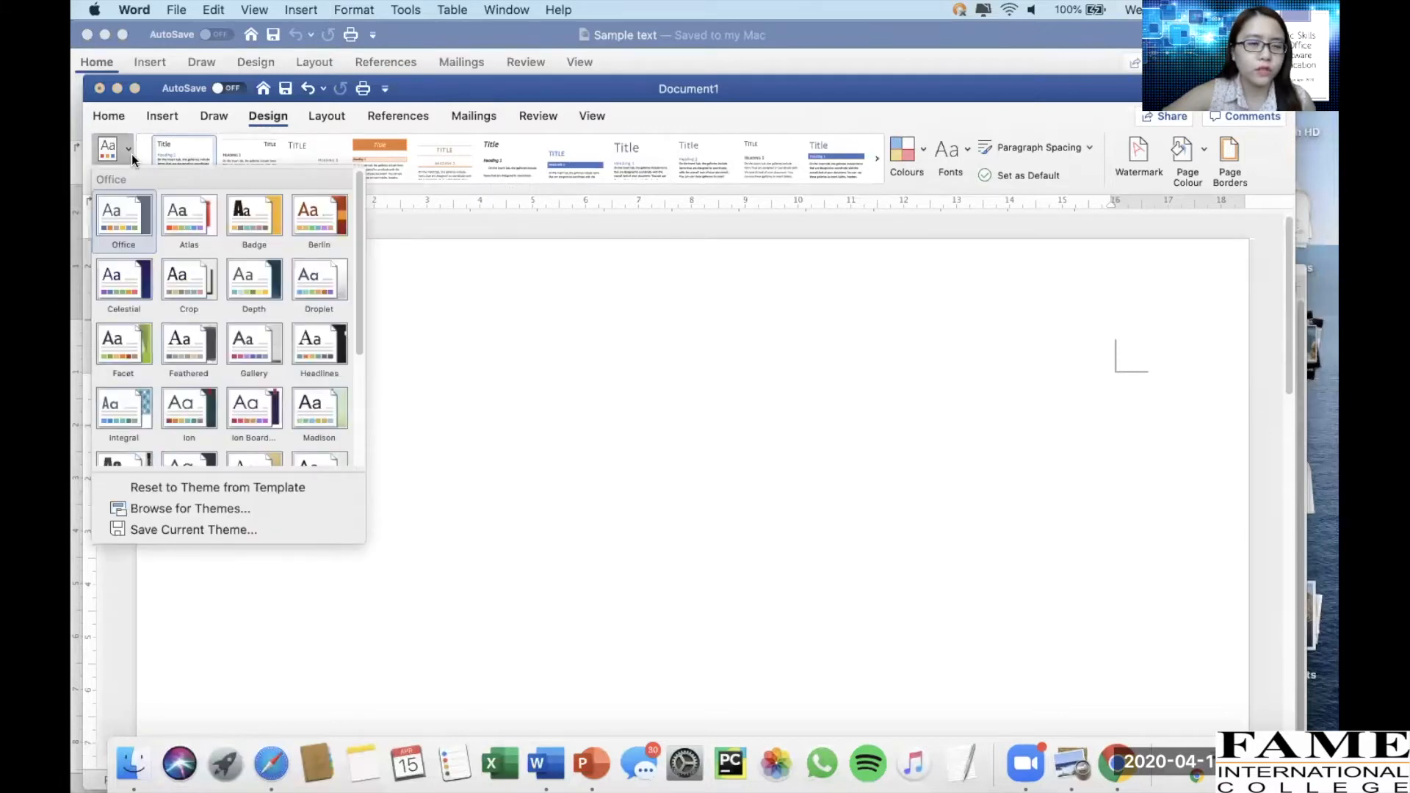
{"action": "left_click", "coordinate": [130, 153]}
{"action": "left_click", "coordinate": [345, 117]}
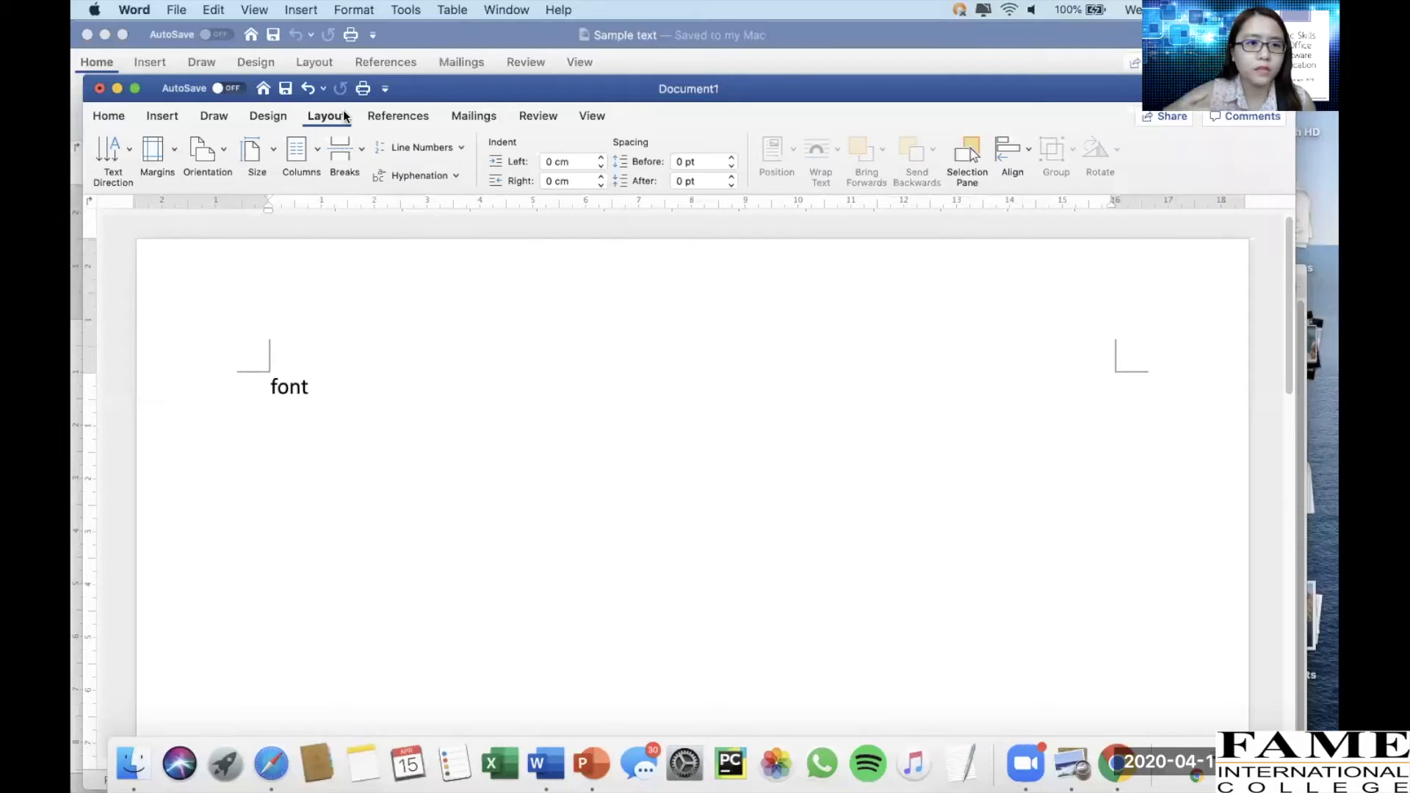
{"action": "left_click", "coordinate": [416, 118]}
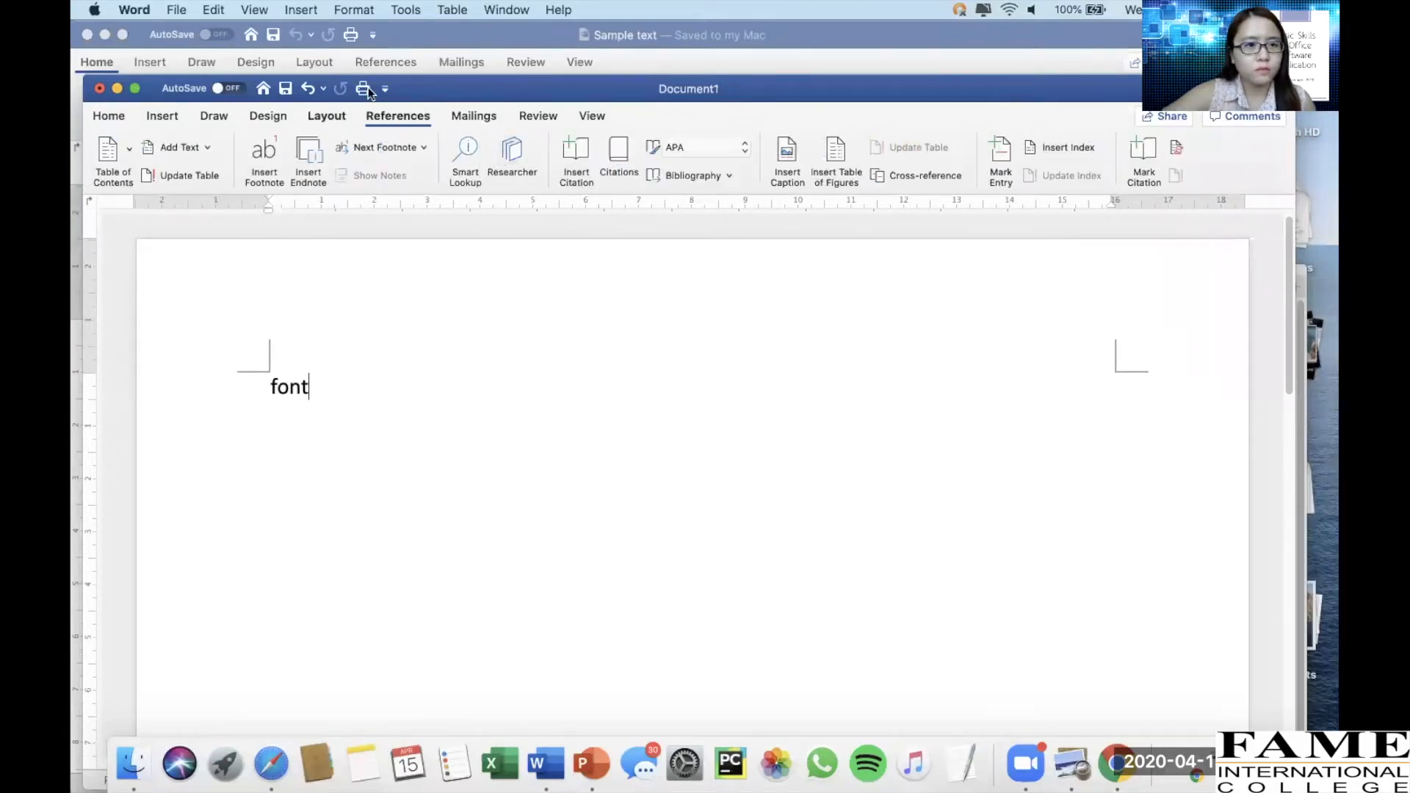
{"action": "left_click", "coordinate": [108, 118]}
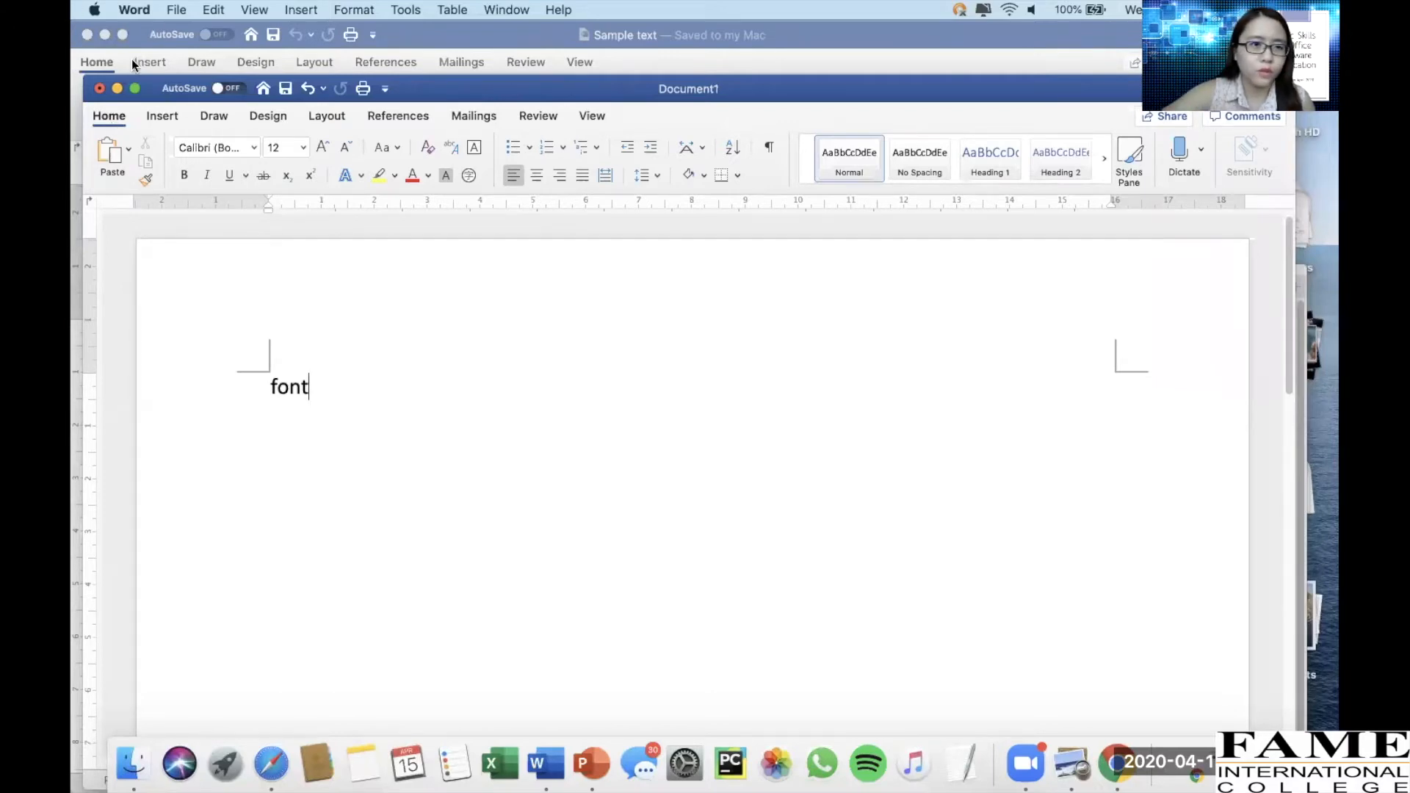
Return to the Sample text document and scroll through its contents
{"action": "left_click_drag", "start_coordinate": [425, 92], "coordinate": [1339, 93]}
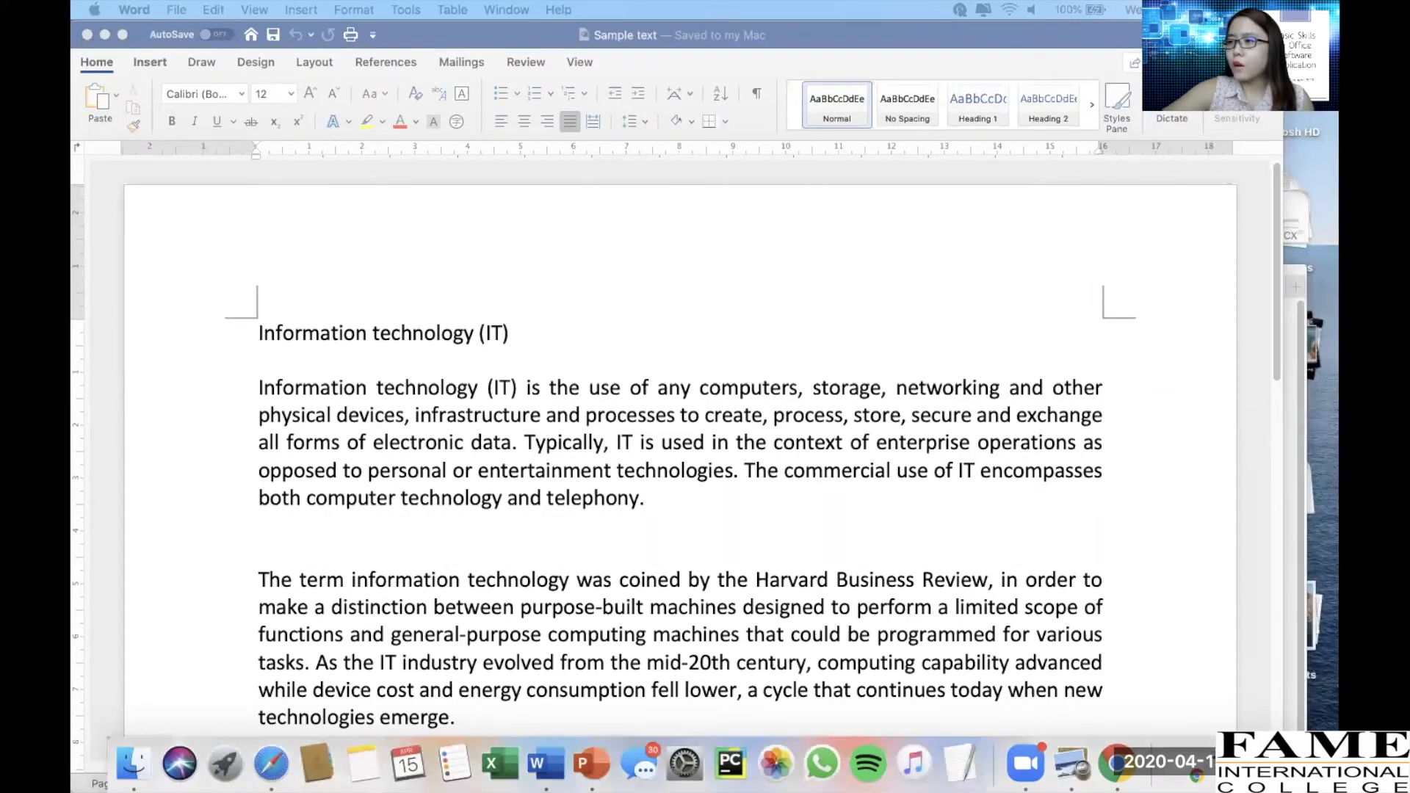
{"action": "left_click", "coordinate": [558, 280]}
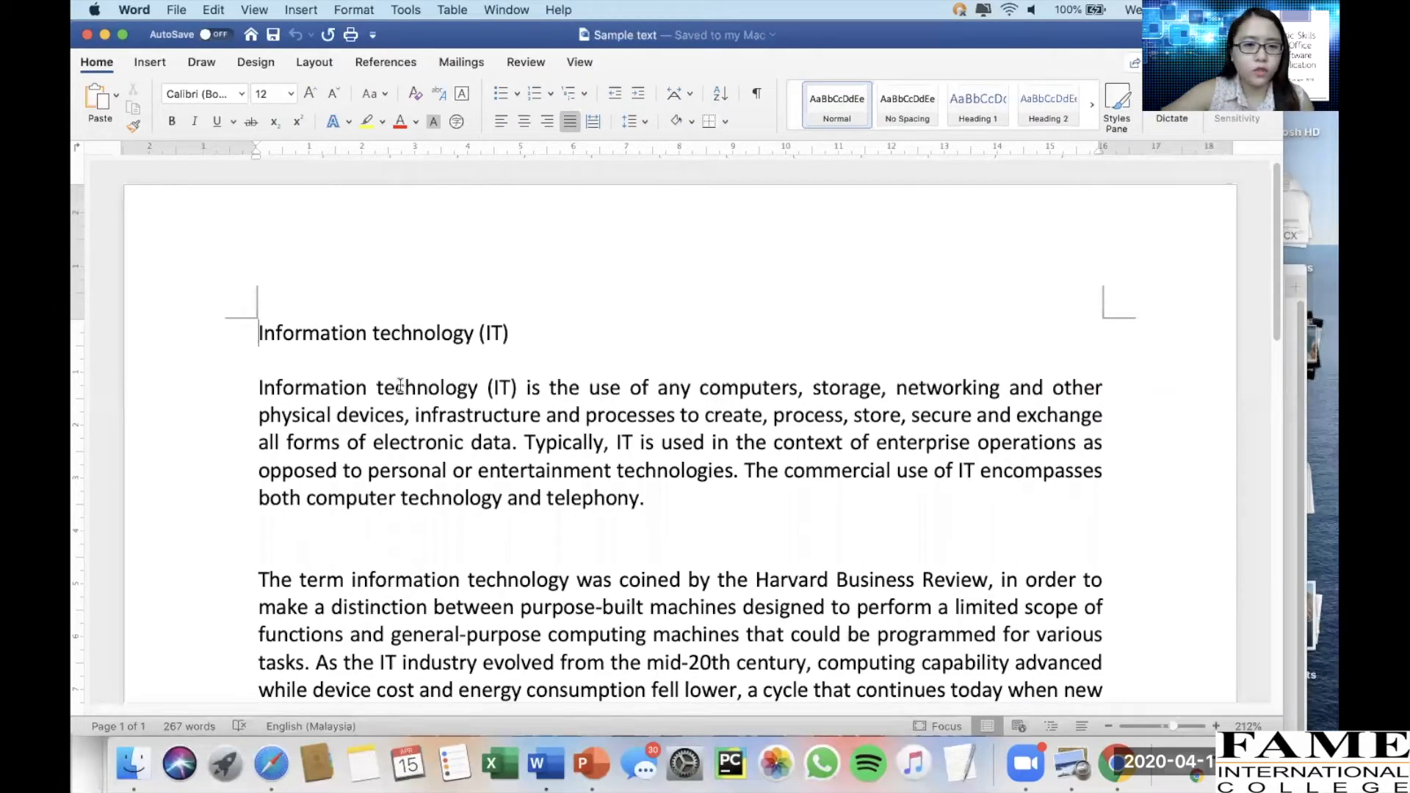
{"action": "scroll", "coordinate": [400, 385], "scroll_direction": "down", "scroll_amount": 15}
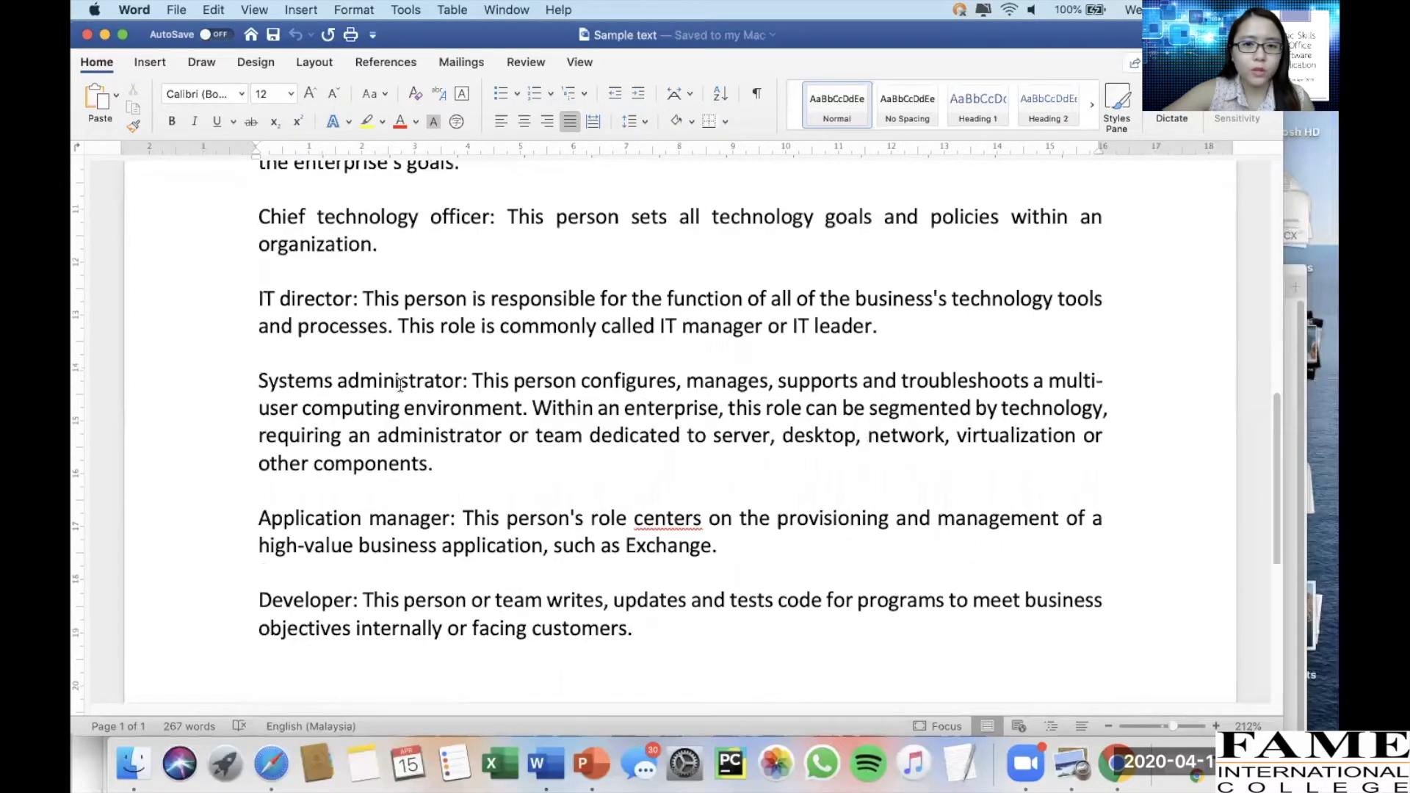
{"action": "scroll", "coordinate": [401, 385], "scroll_direction": "up", "scroll_amount": 15}
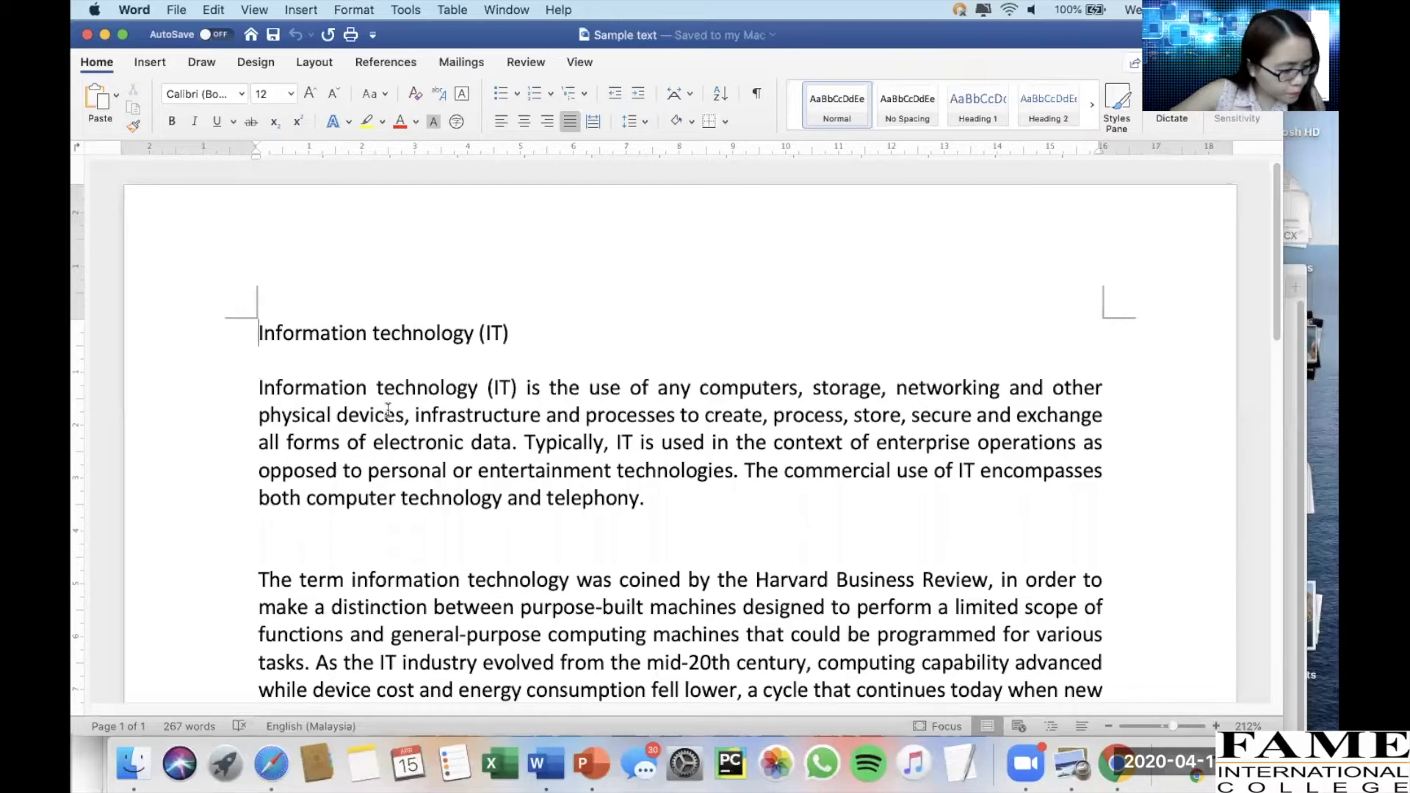
{"action": "left_click", "coordinate": [397, 367]}
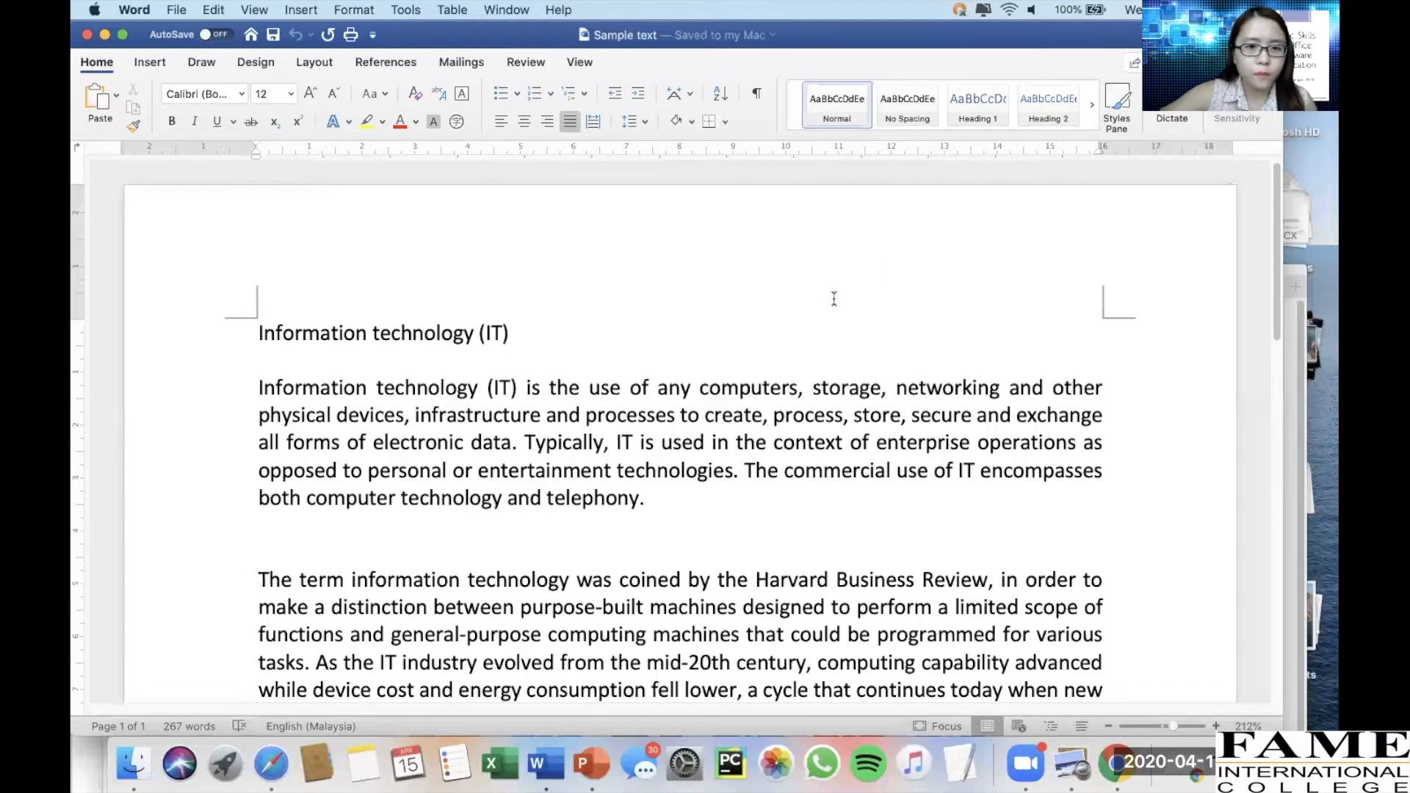
{"action": "left_click", "coordinate": [584, 395]}
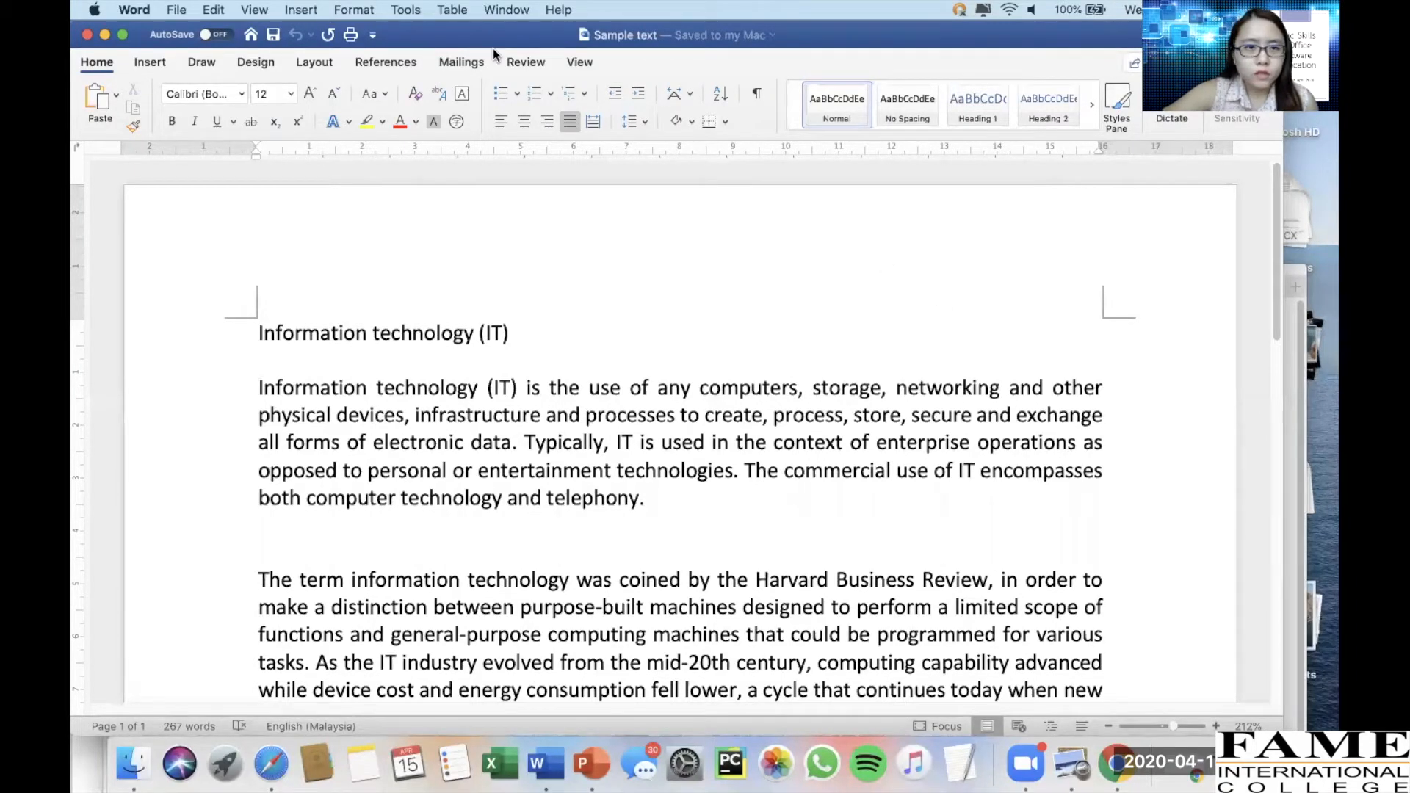
{"action": "left_click", "coordinate": [308, 65]}
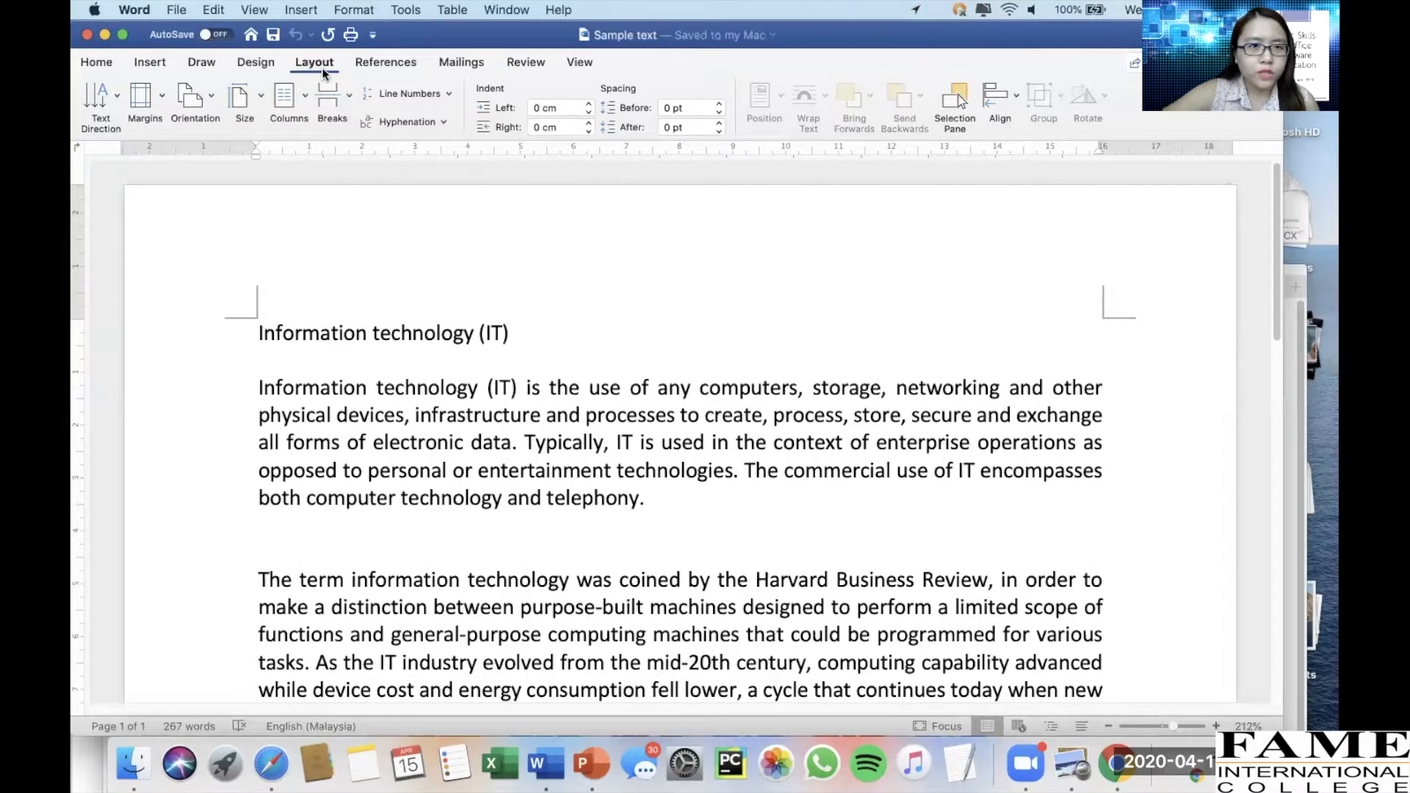
{"action": "left_click", "coordinate": [116, 94]}
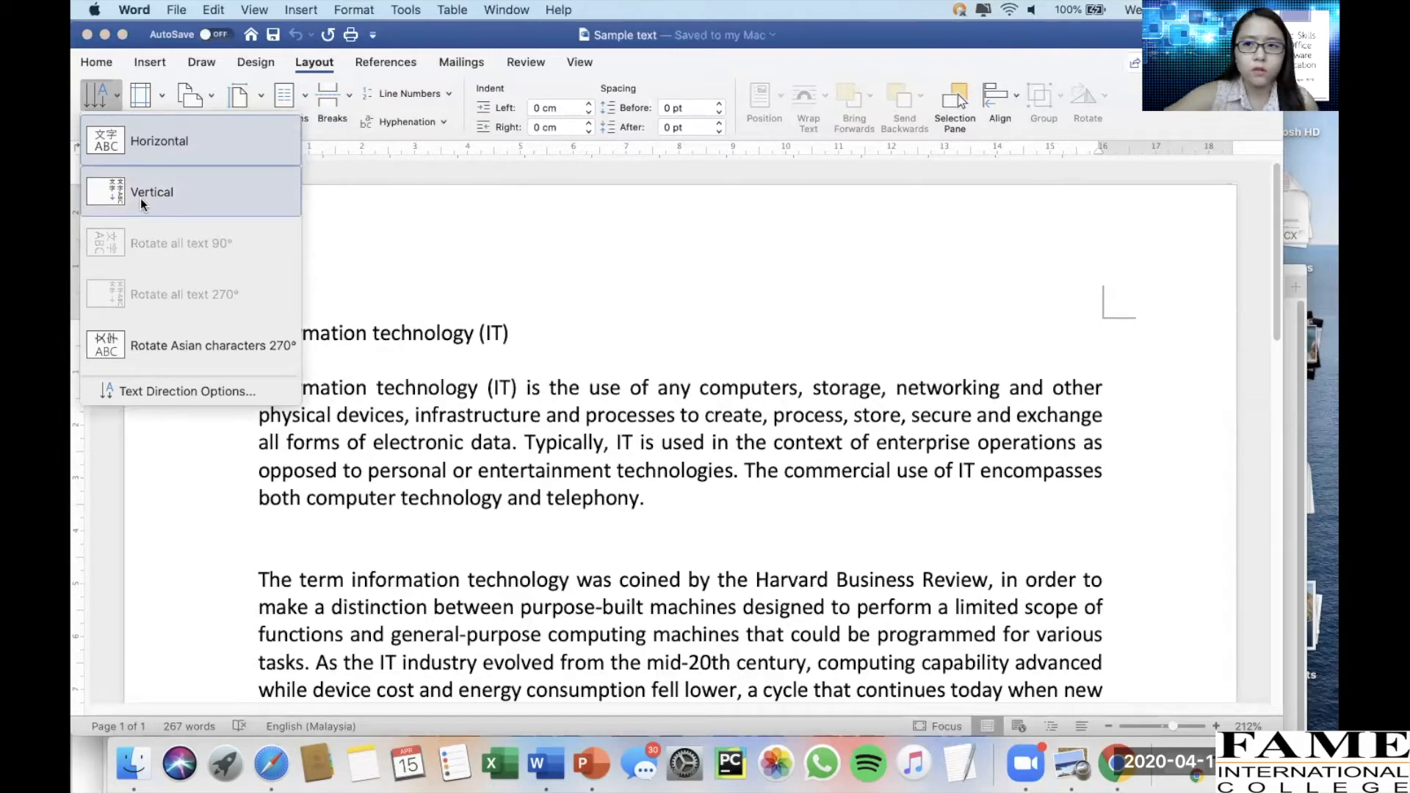
{"action": "left_click", "coordinate": [116, 93]}
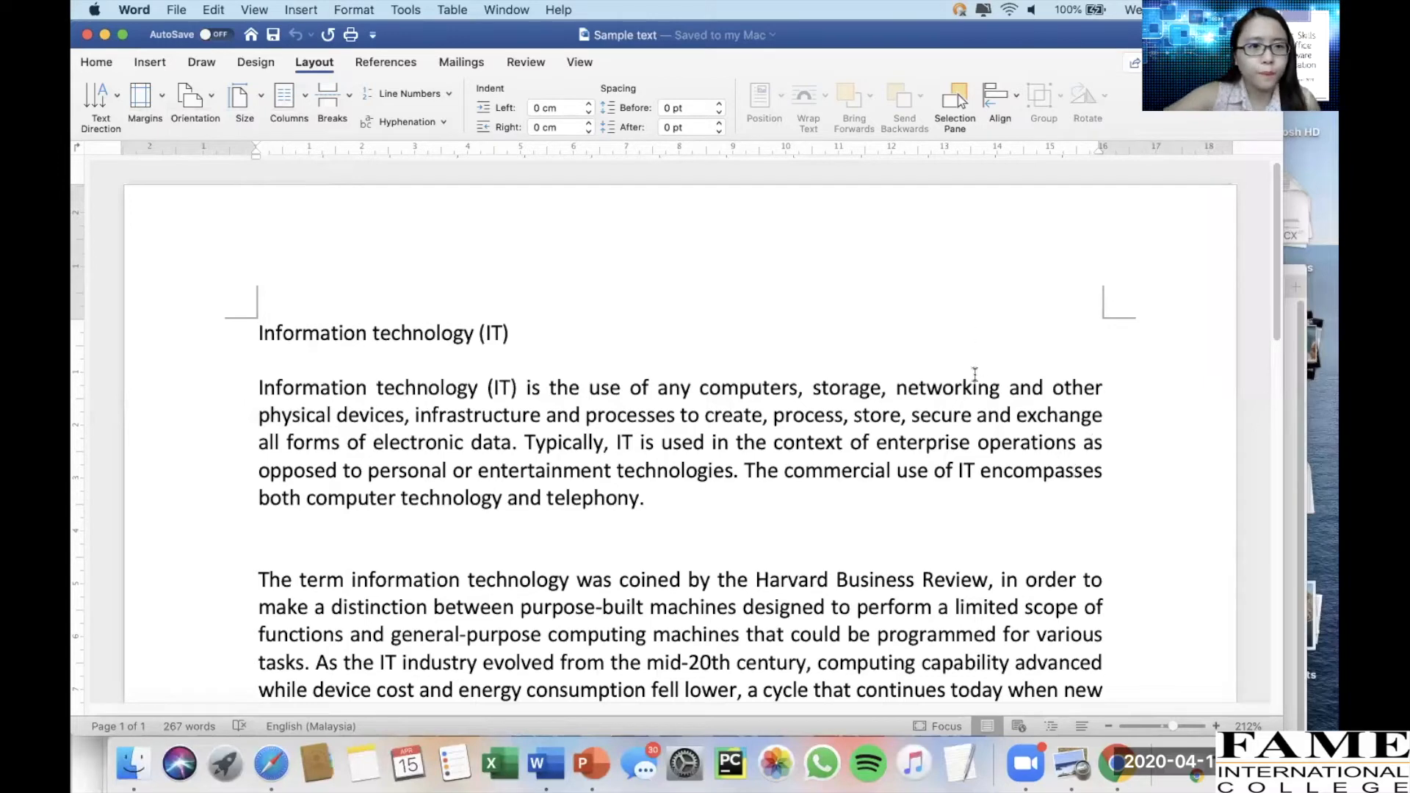
{"action": "left_click", "coordinate": [161, 92]}
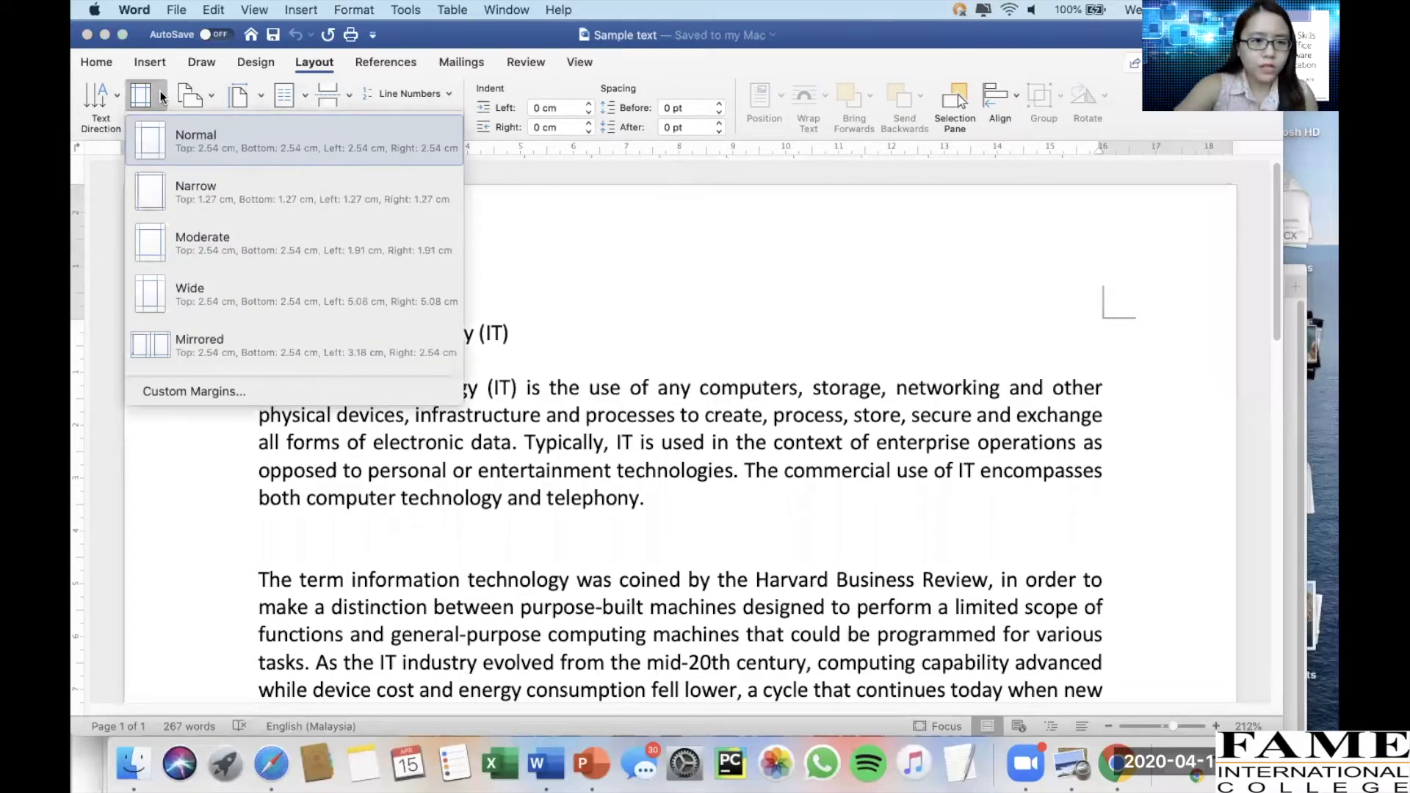
{"action": "left_click", "coordinate": [260, 482]}
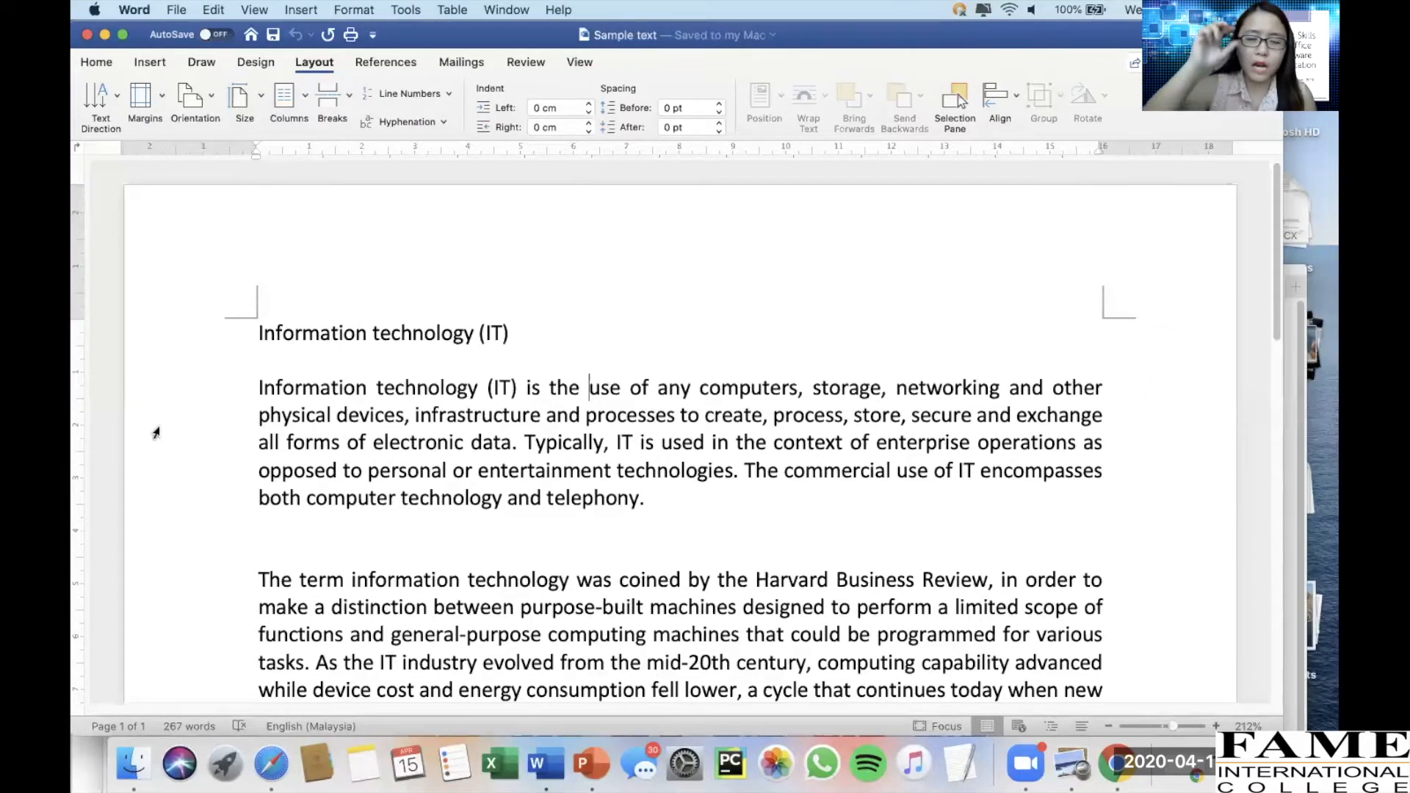
Try Narrow page margins on the Sample text document, then restore Normal margins
{"action": "left_click", "coordinate": [162, 100]}
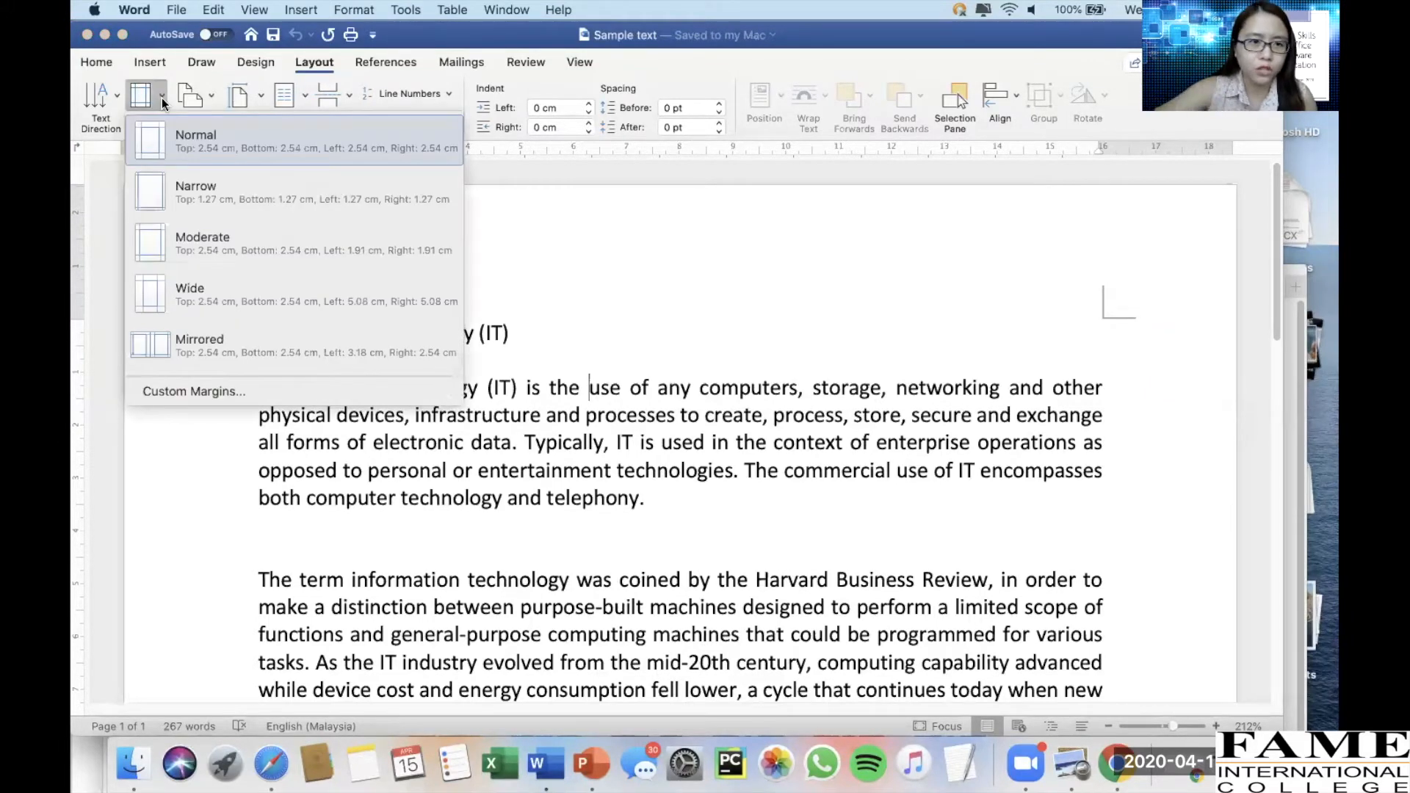
{"action": "left_click", "coordinate": [197, 191]}
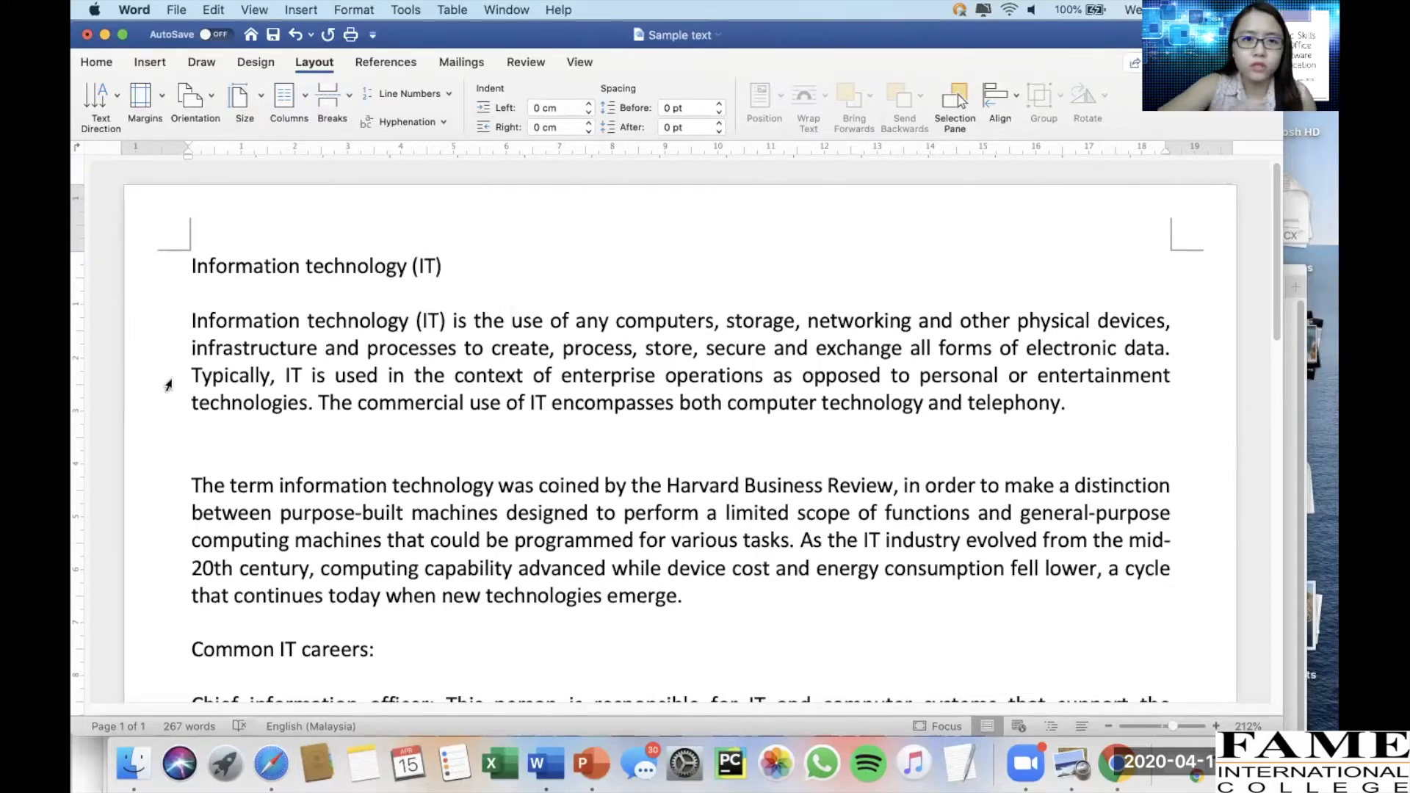
{"action": "left_click", "coordinate": [156, 98]}
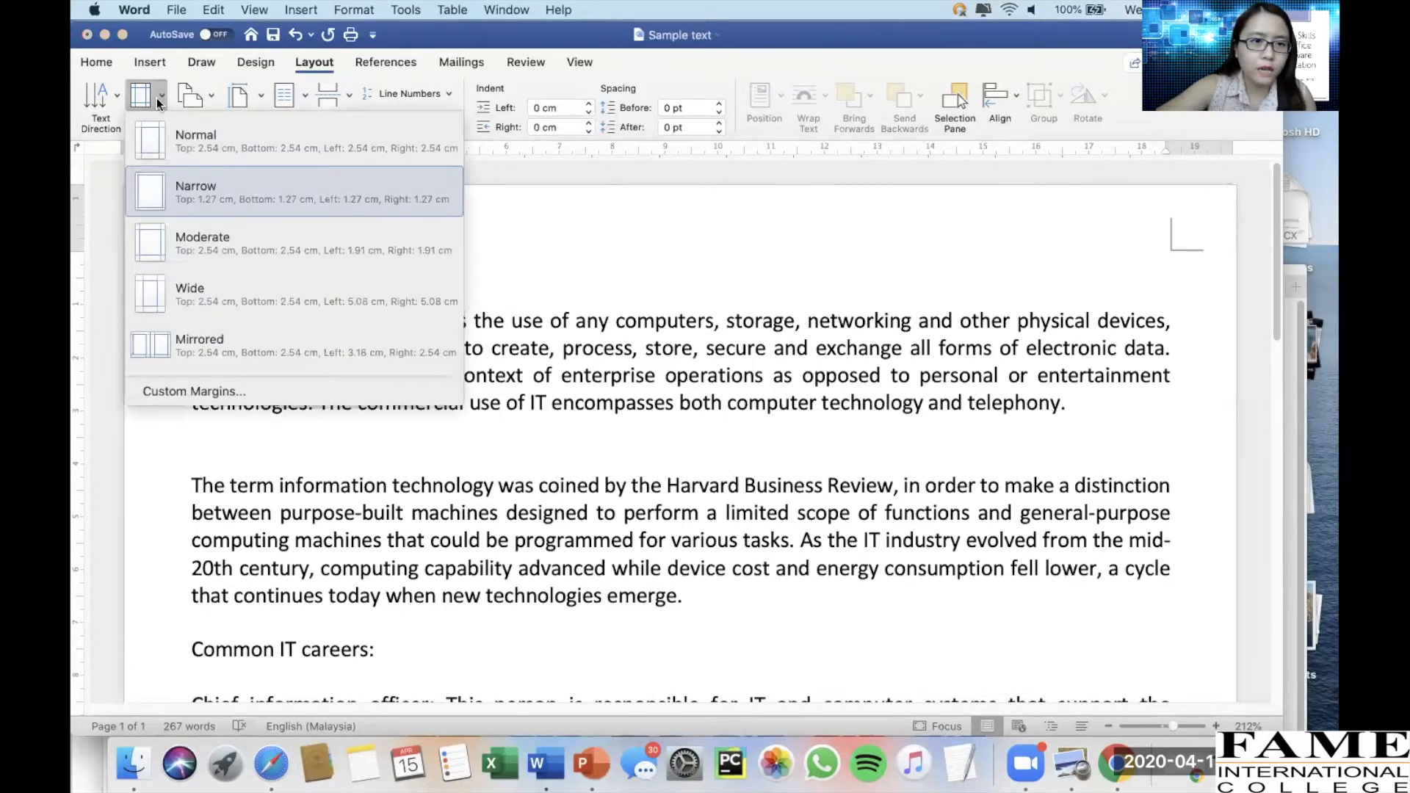
{"action": "left_click", "coordinate": [188, 137]}
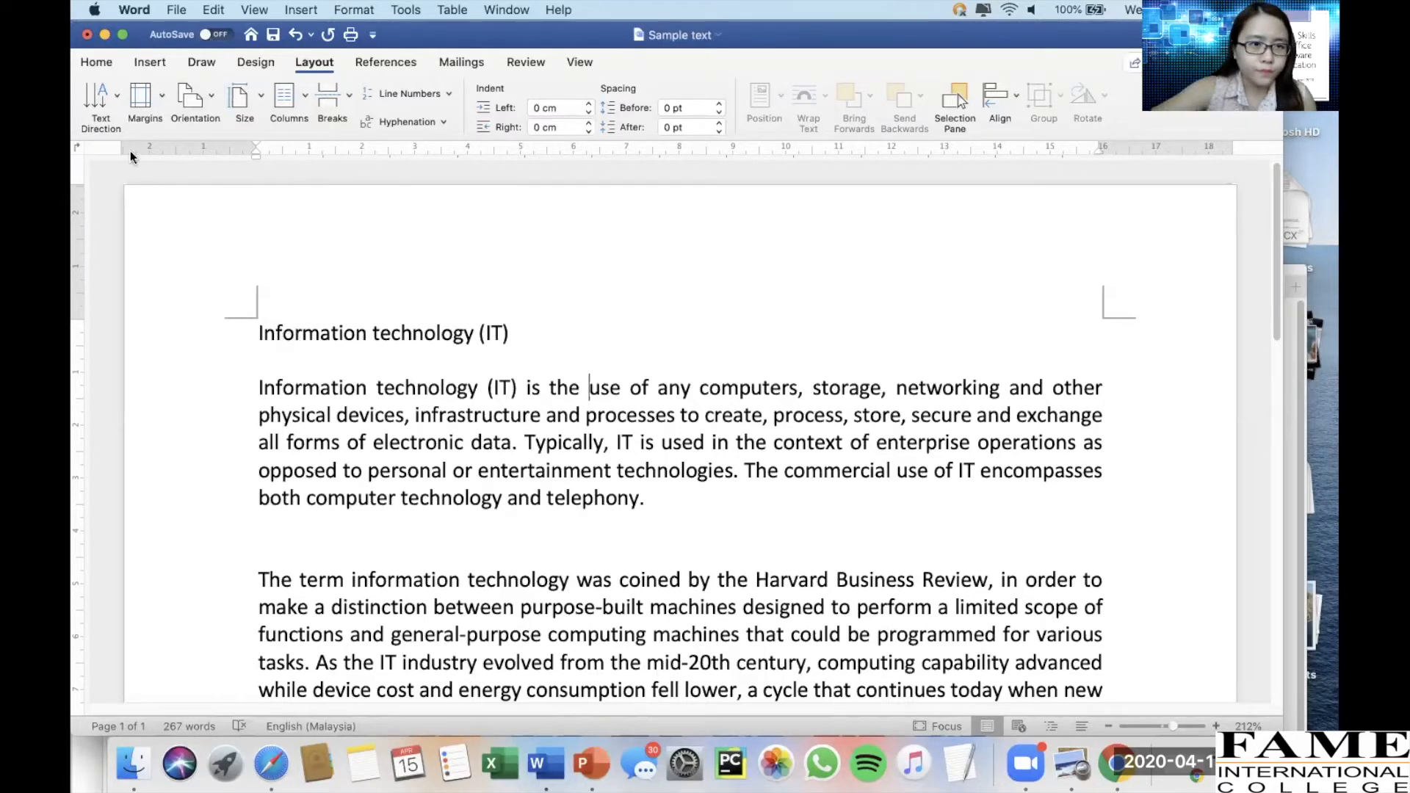
Set the document's page margins to Wide
{"action": "left_click", "coordinate": [141, 95]}
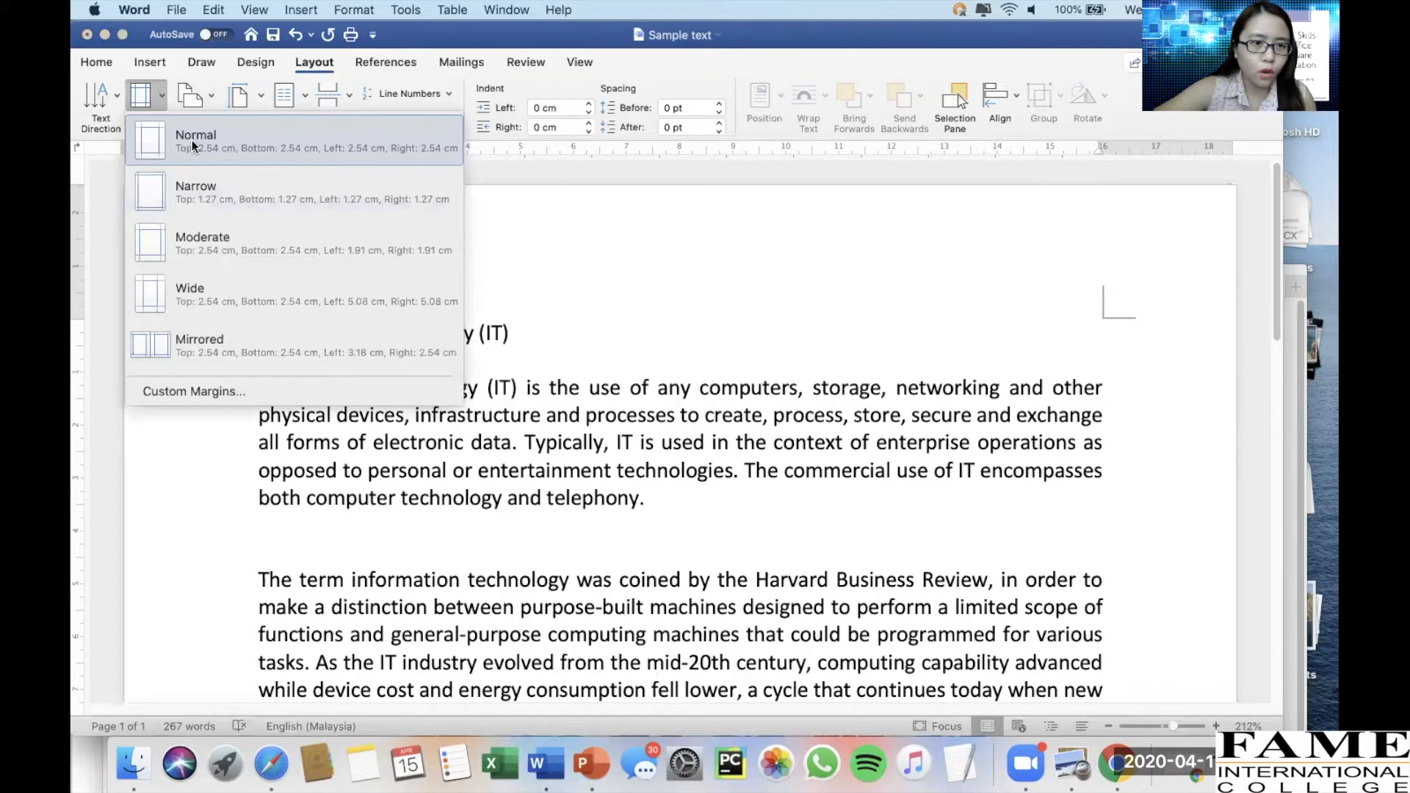
{"action": "left_click", "coordinate": [192, 298]}
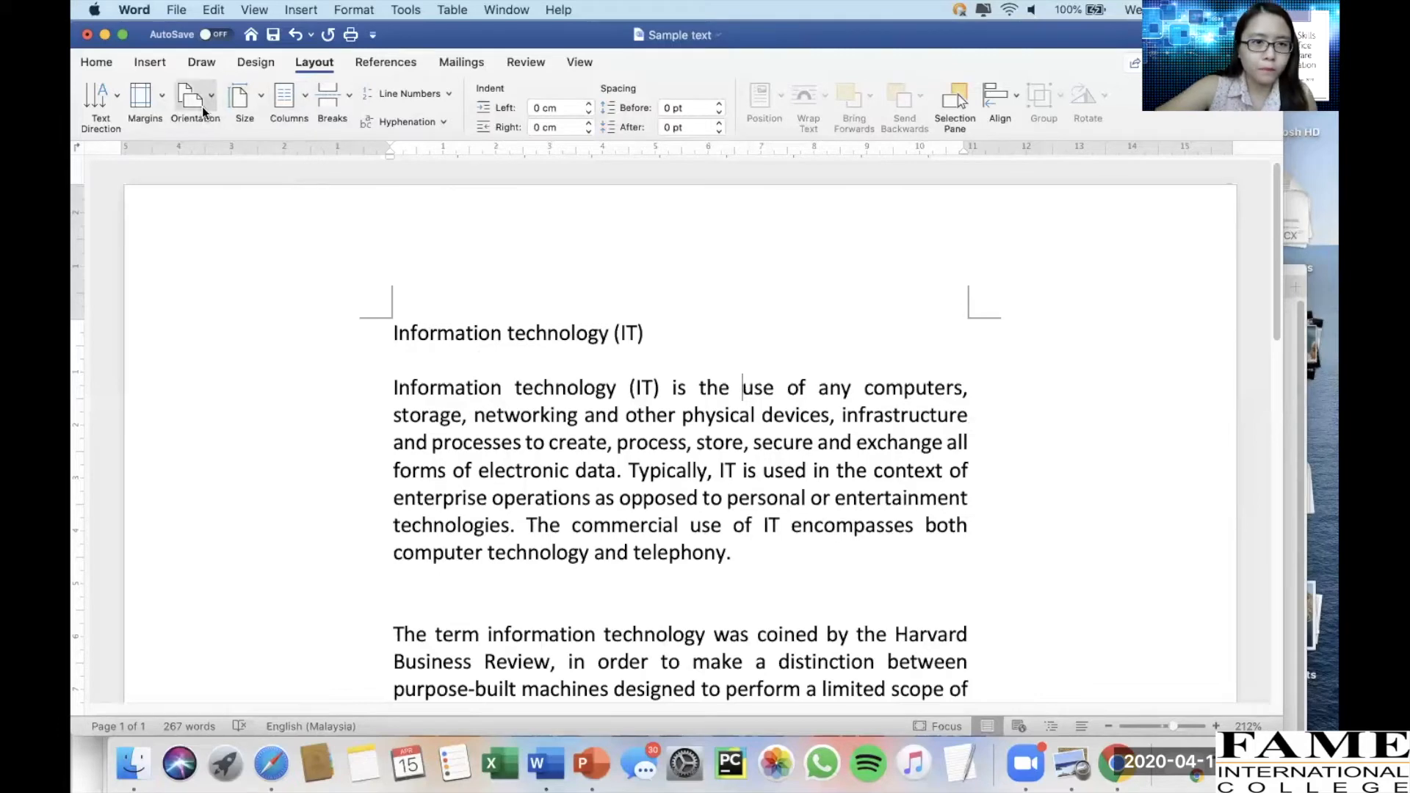
Apply Narrow page margins, then switch the document's margins back to Normal
{"action": "left_click", "coordinate": [157, 92]}
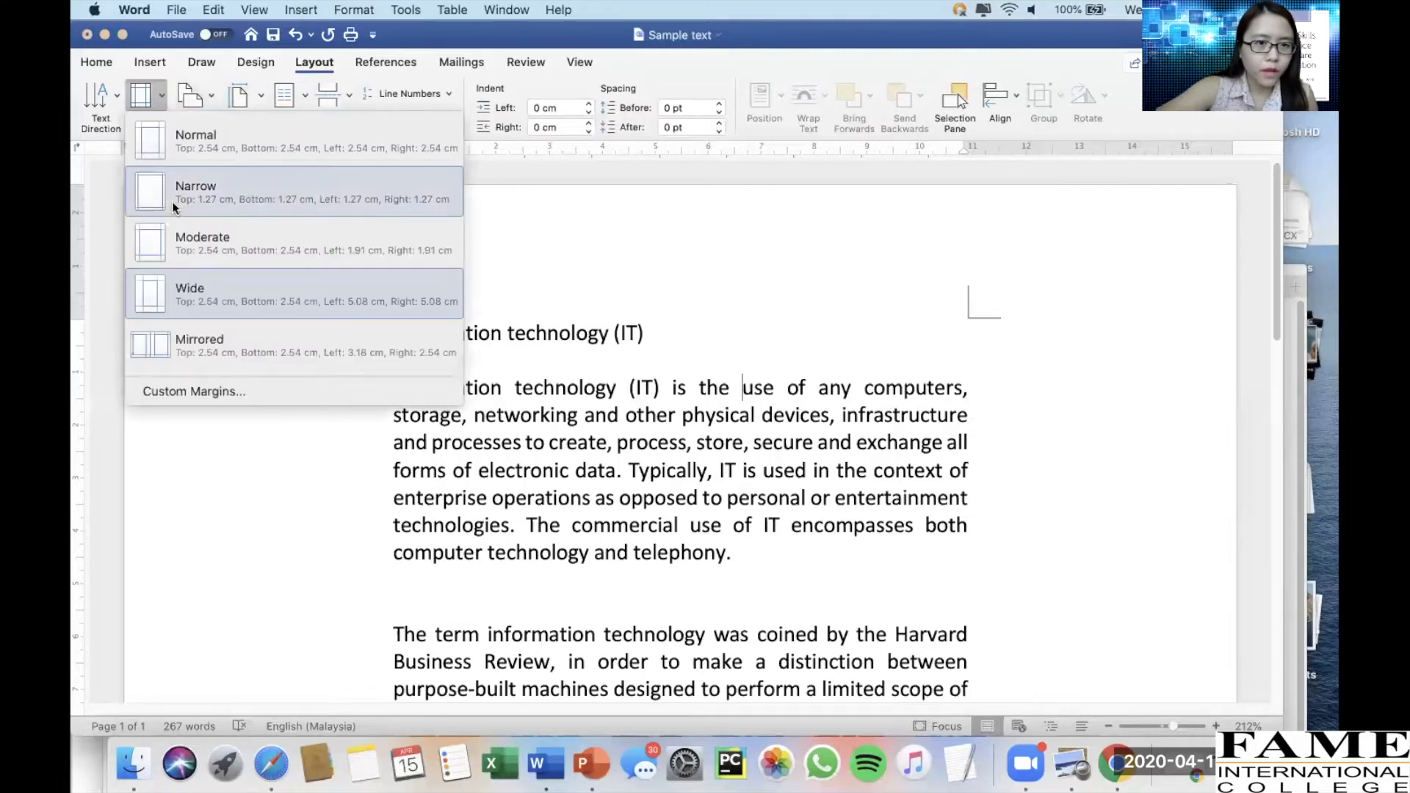
{"action": "left_click", "coordinate": [170, 205]}
{"action": "left_click", "coordinate": [153, 90]}
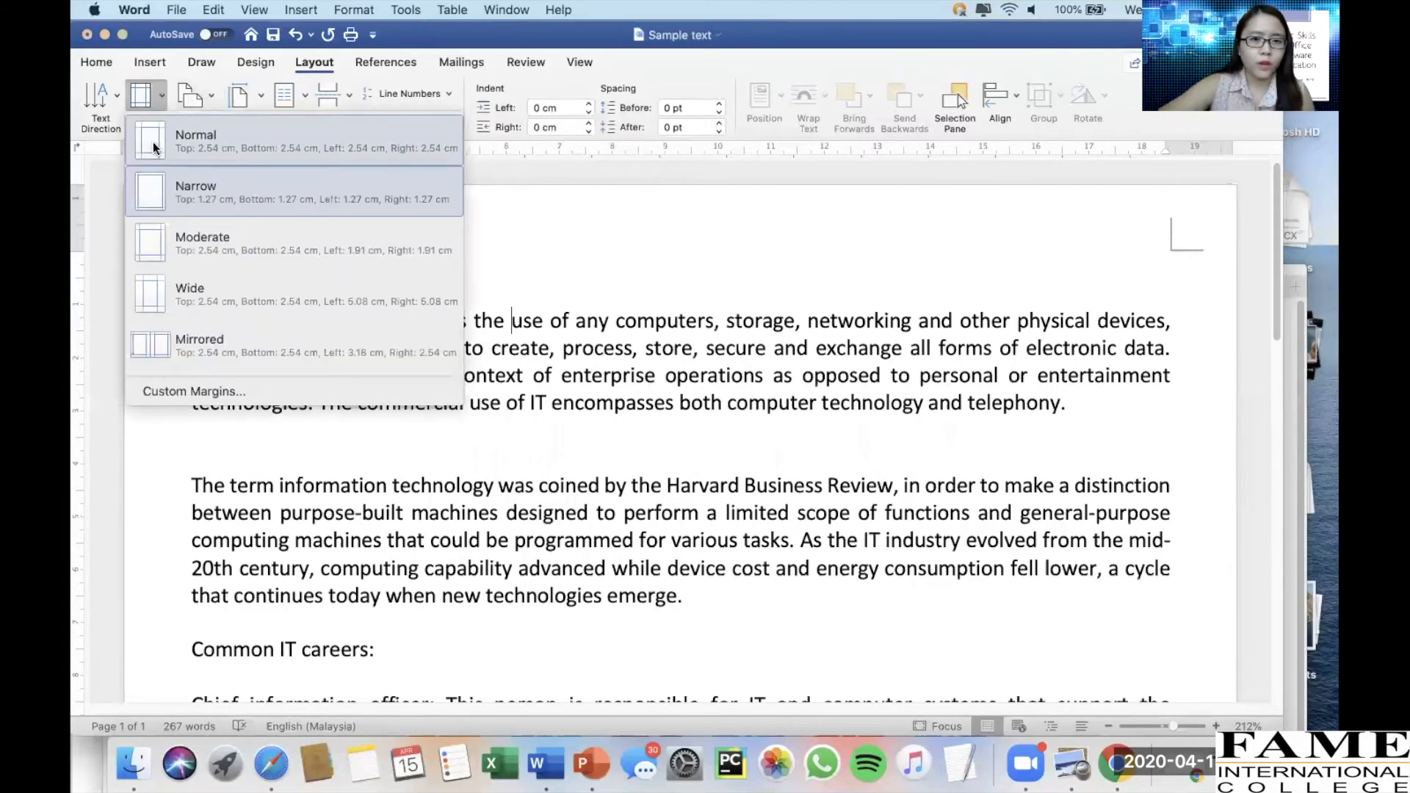
{"action": "left_click", "coordinate": [153, 143]}
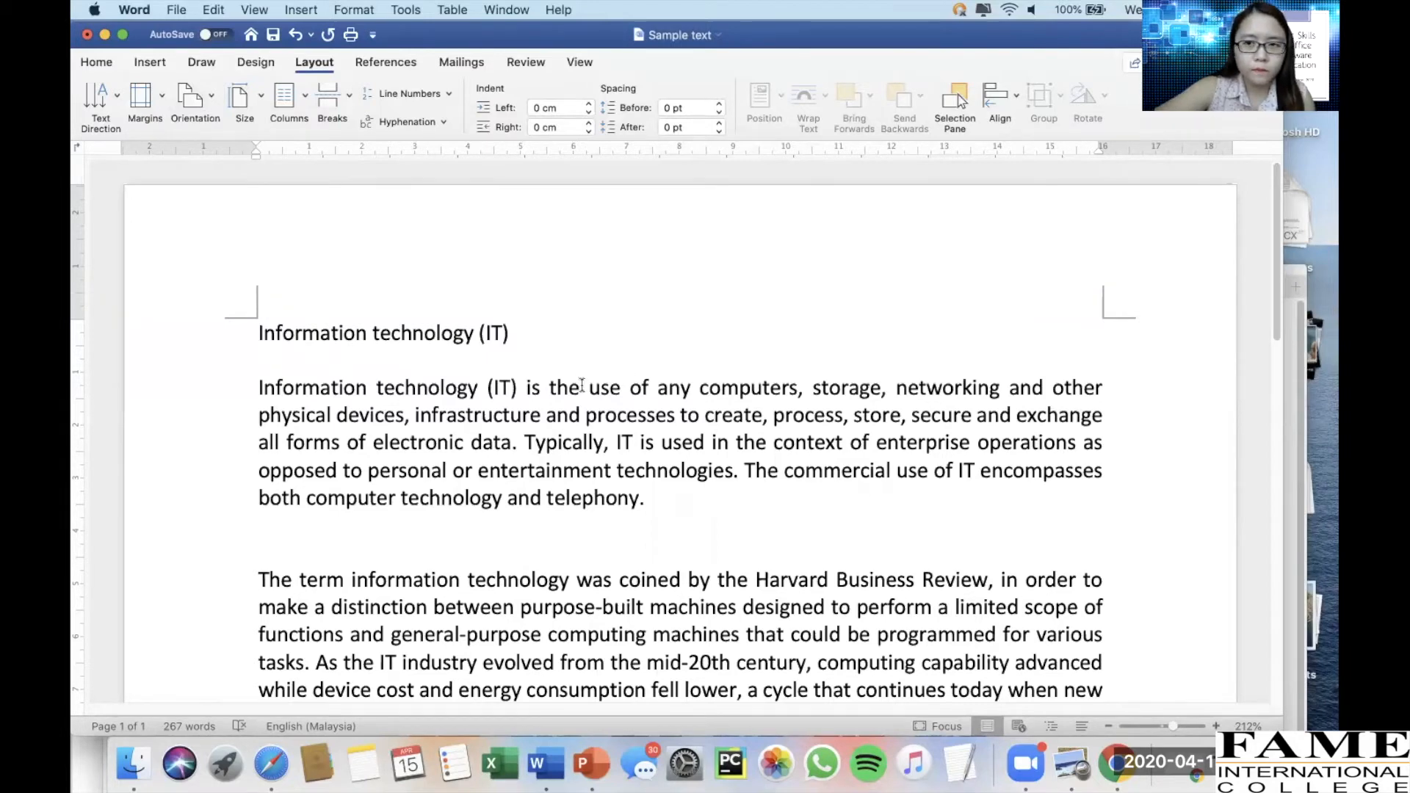
Try Landscape page orientation on the document, then return it to Portrait
{"action": "left_click", "coordinate": [202, 107]}
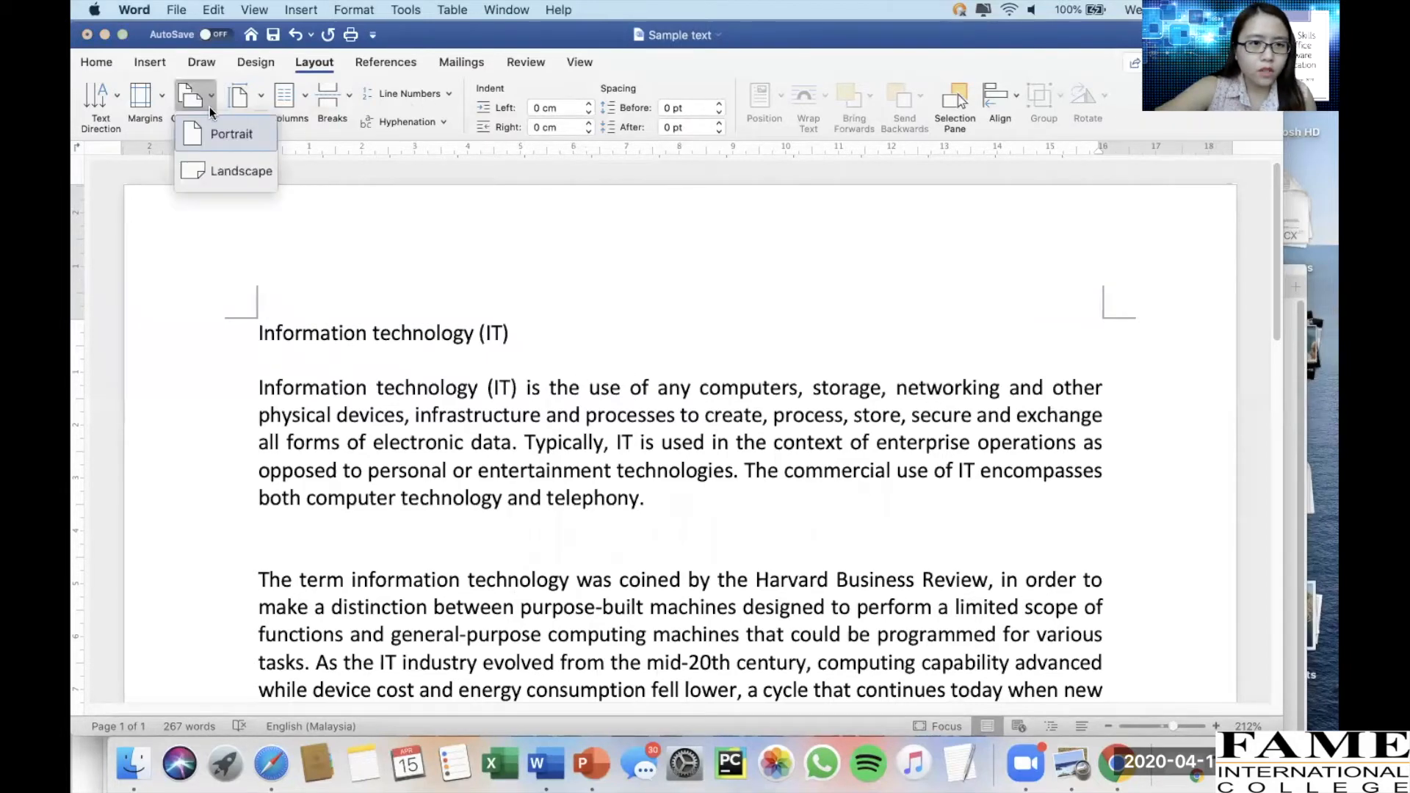
{"action": "left_click", "coordinate": [210, 139]}
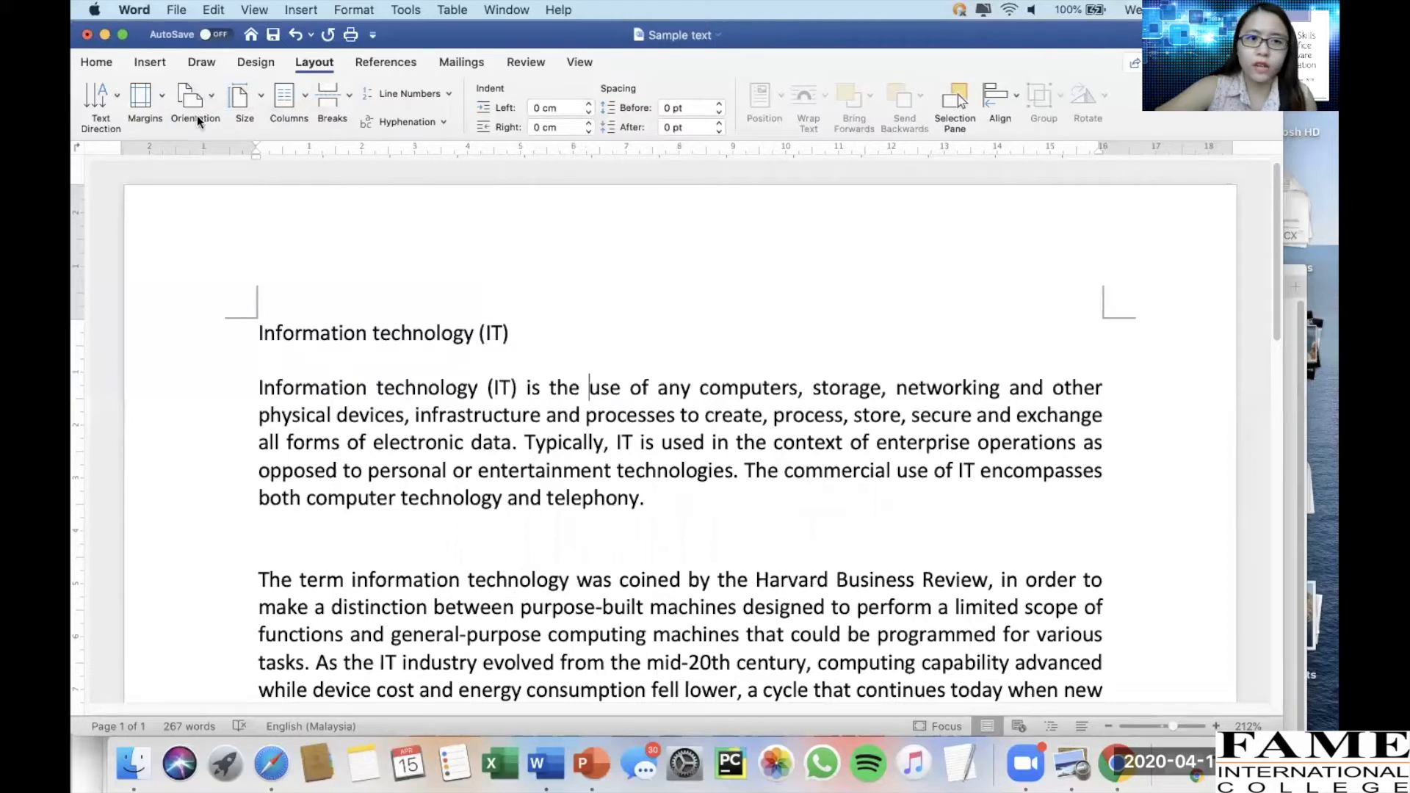
{"action": "left_click", "coordinate": [198, 100]}
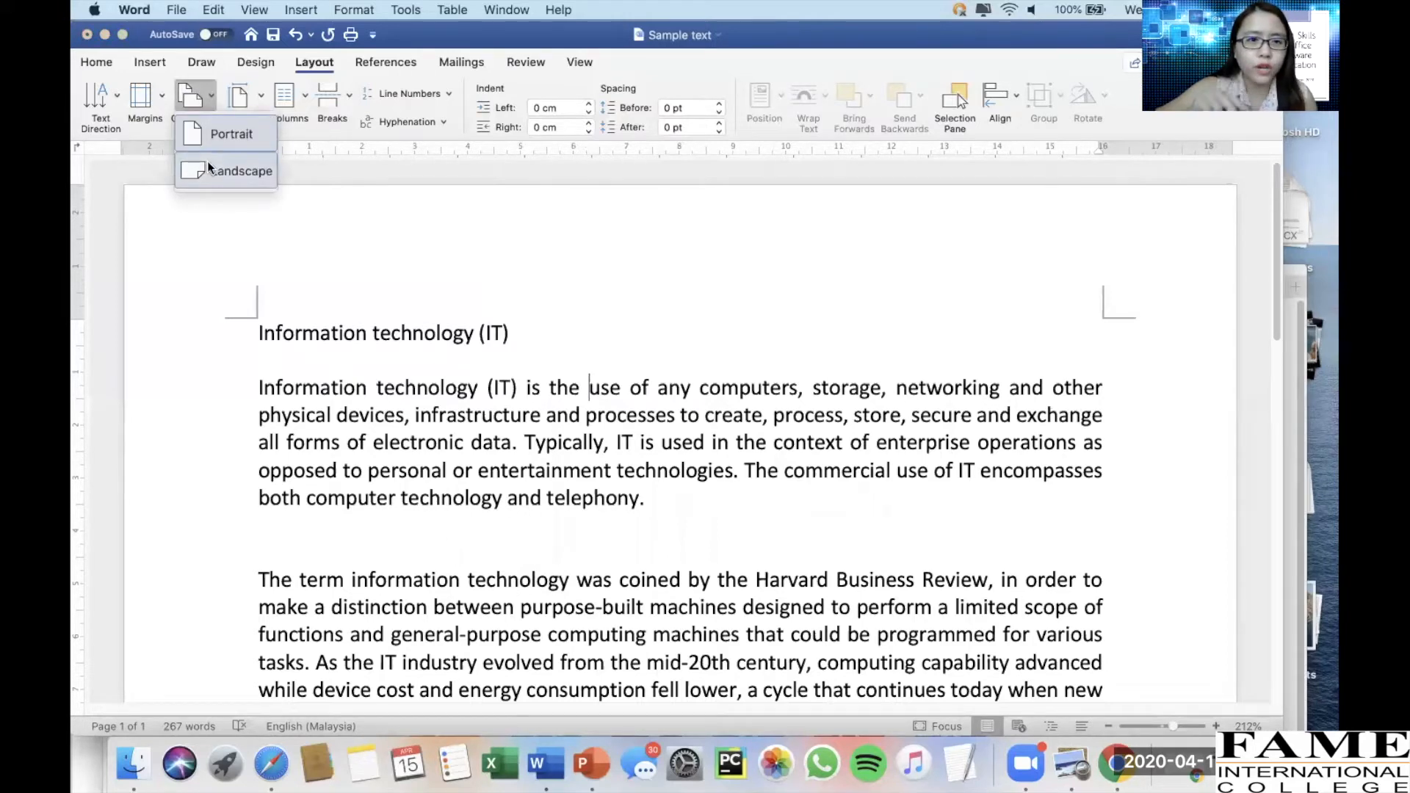
{"action": "left_click", "coordinate": [560, 344]}
{"action": "scroll", "coordinate": [561, 344], "scroll_direction": "down", "scroll_amount": 5}
{"action": "scroll", "coordinate": [561, 343], "scroll_direction": "down", "scroll_amount": 10}
{"action": "scroll", "coordinate": [560, 343], "scroll_direction": "up", "scroll_amount": 15}
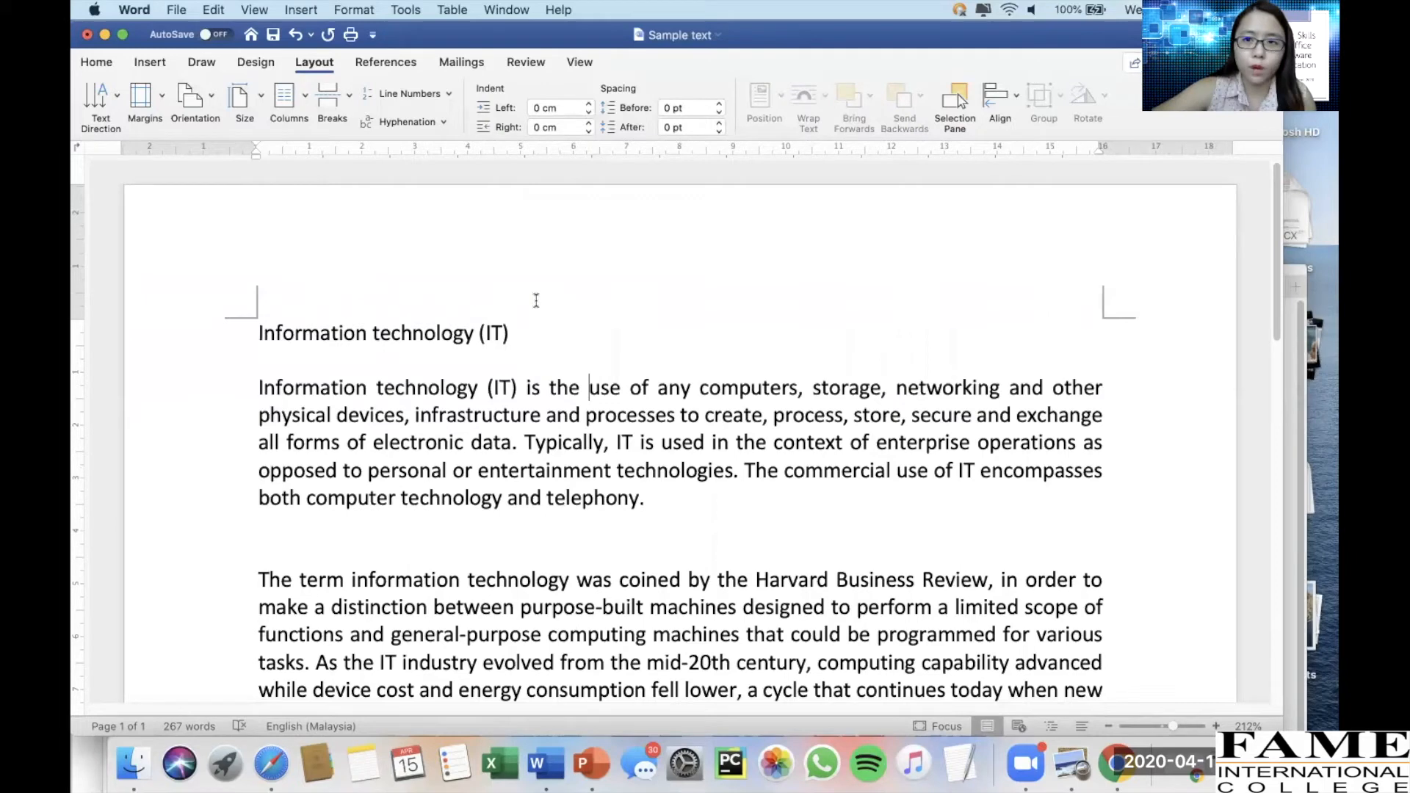
{"action": "left_click", "coordinate": [210, 103]}
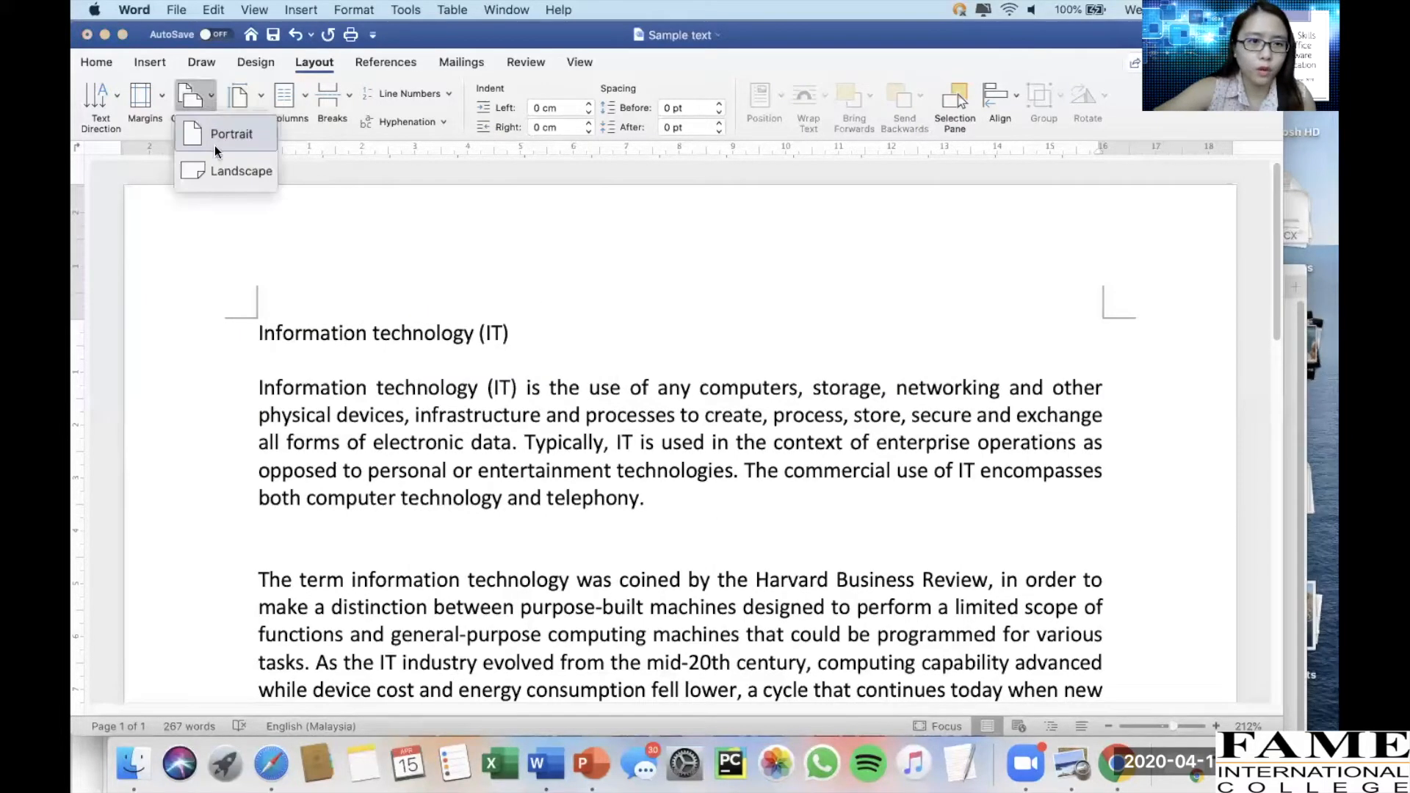
{"action": "left_click", "coordinate": [221, 171]}
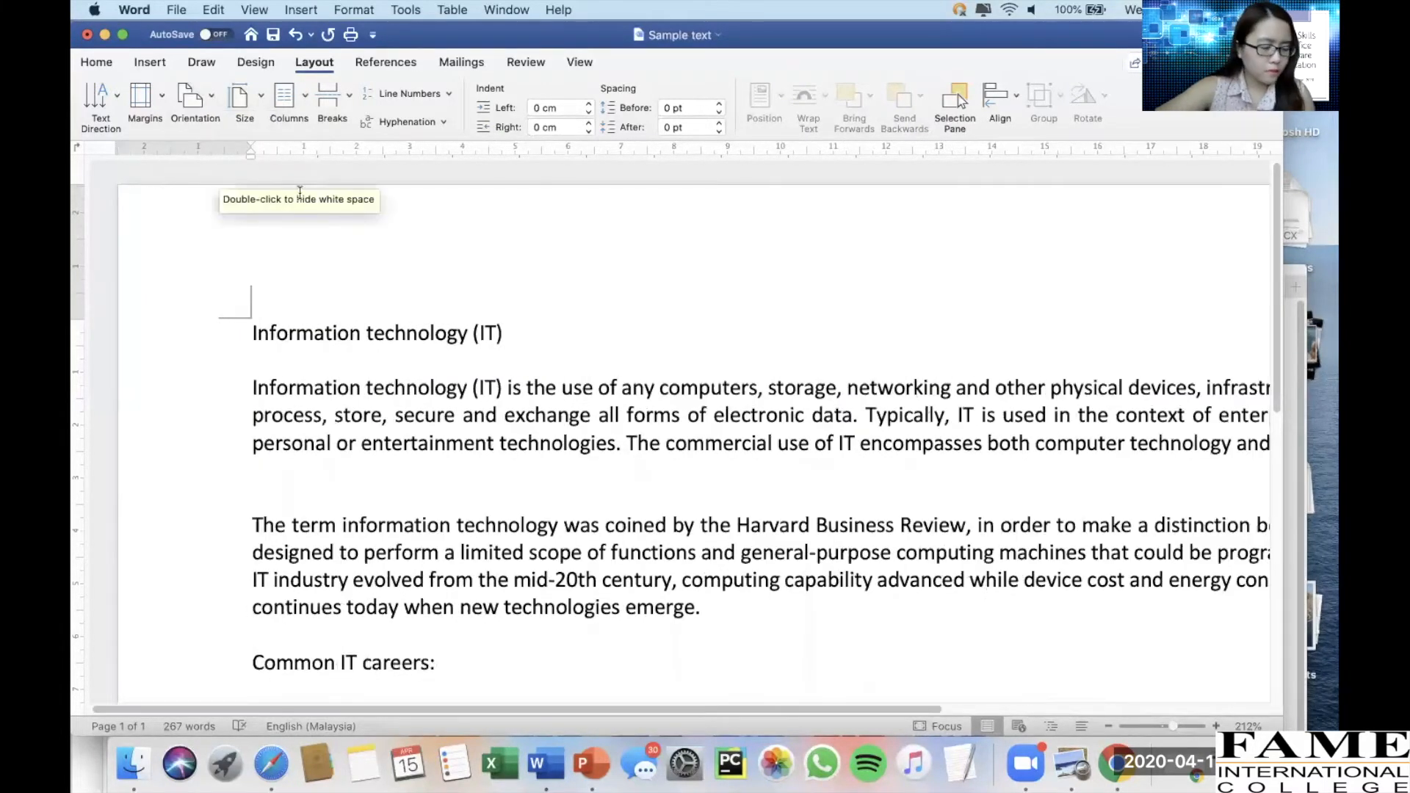
{"action": "scroll", "coordinate": [527, 376], "scroll_direction": "right", "scroll_amount": 2}
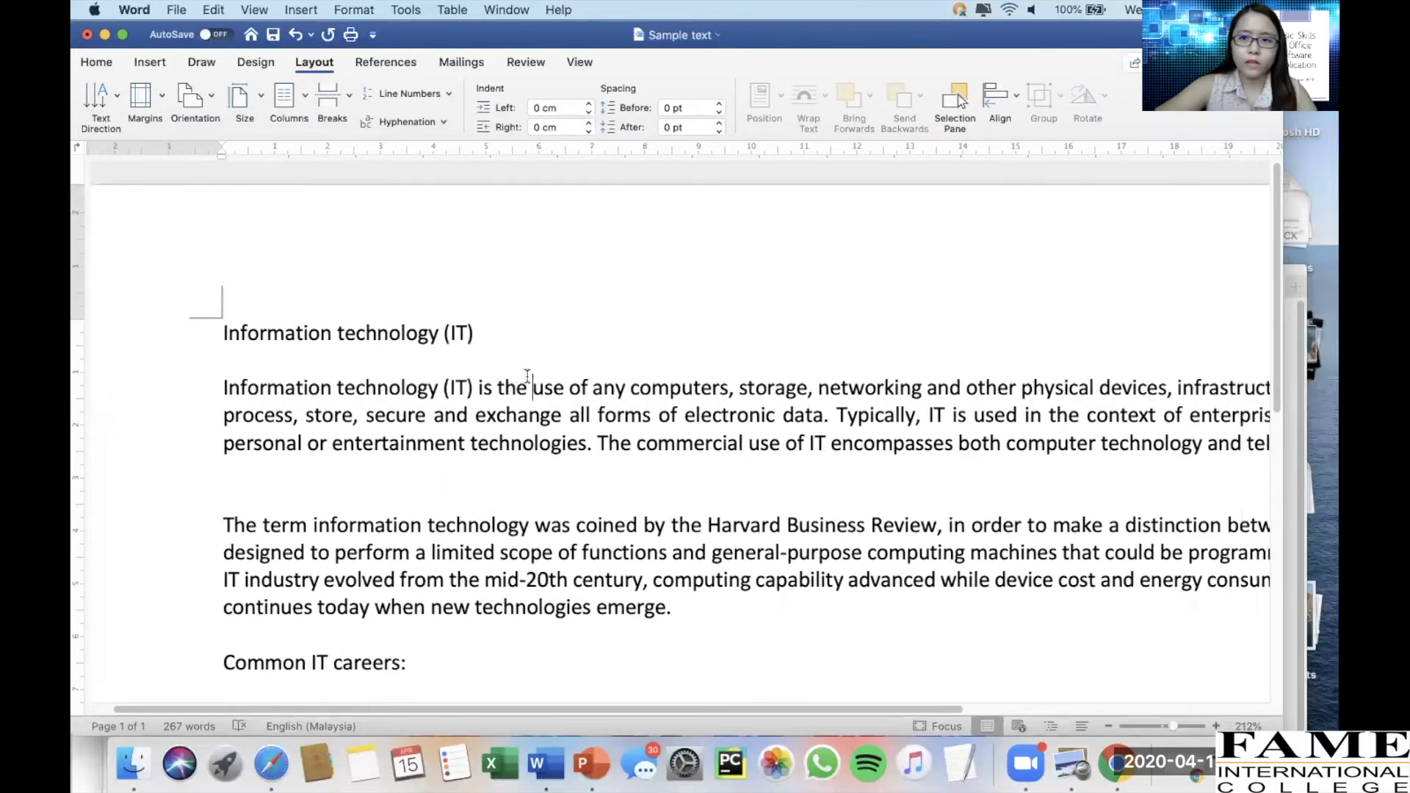
{"action": "scroll", "coordinate": [527, 376], "scroll_direction": "left", "scroll_amount": 2}
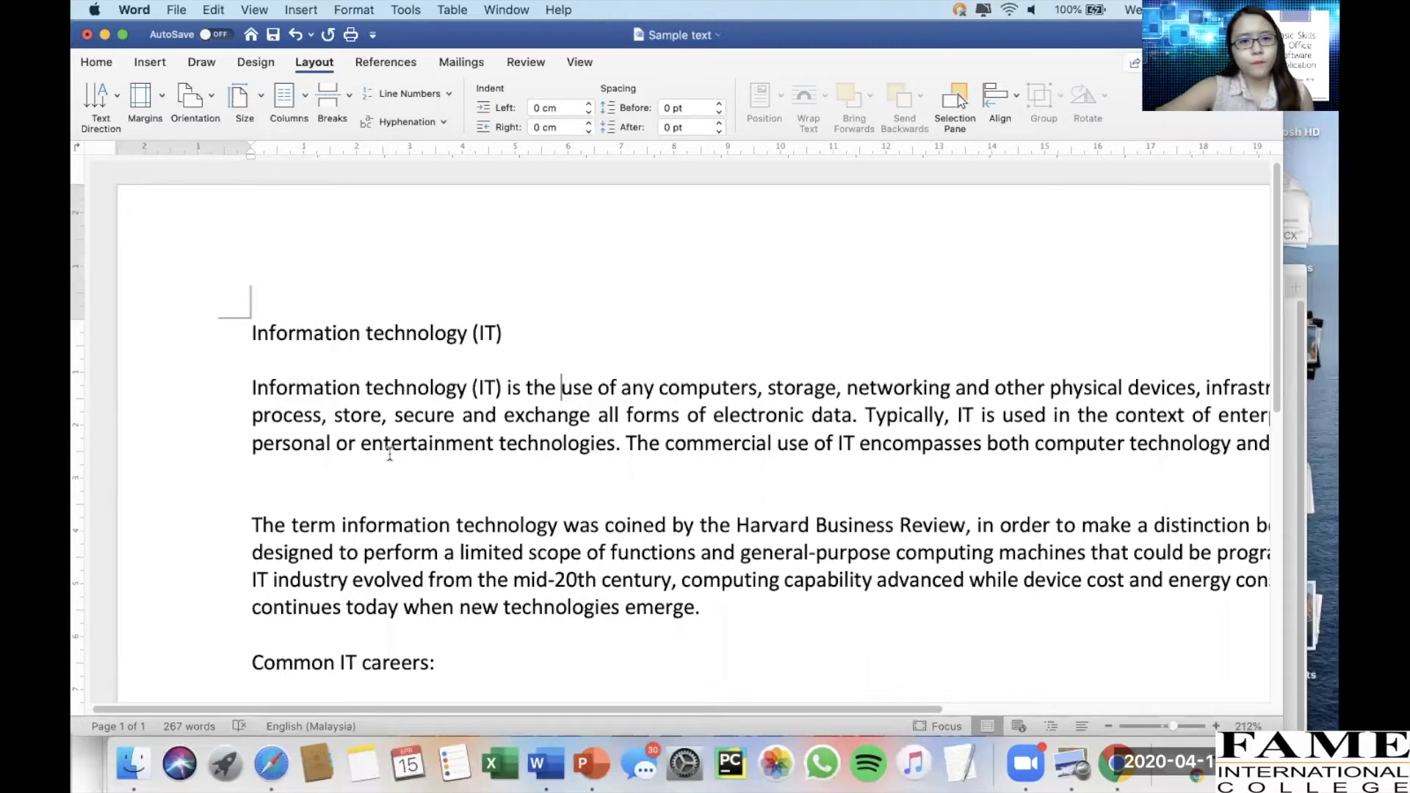
{"action": "left_click", "coordinate": [213, 107]}
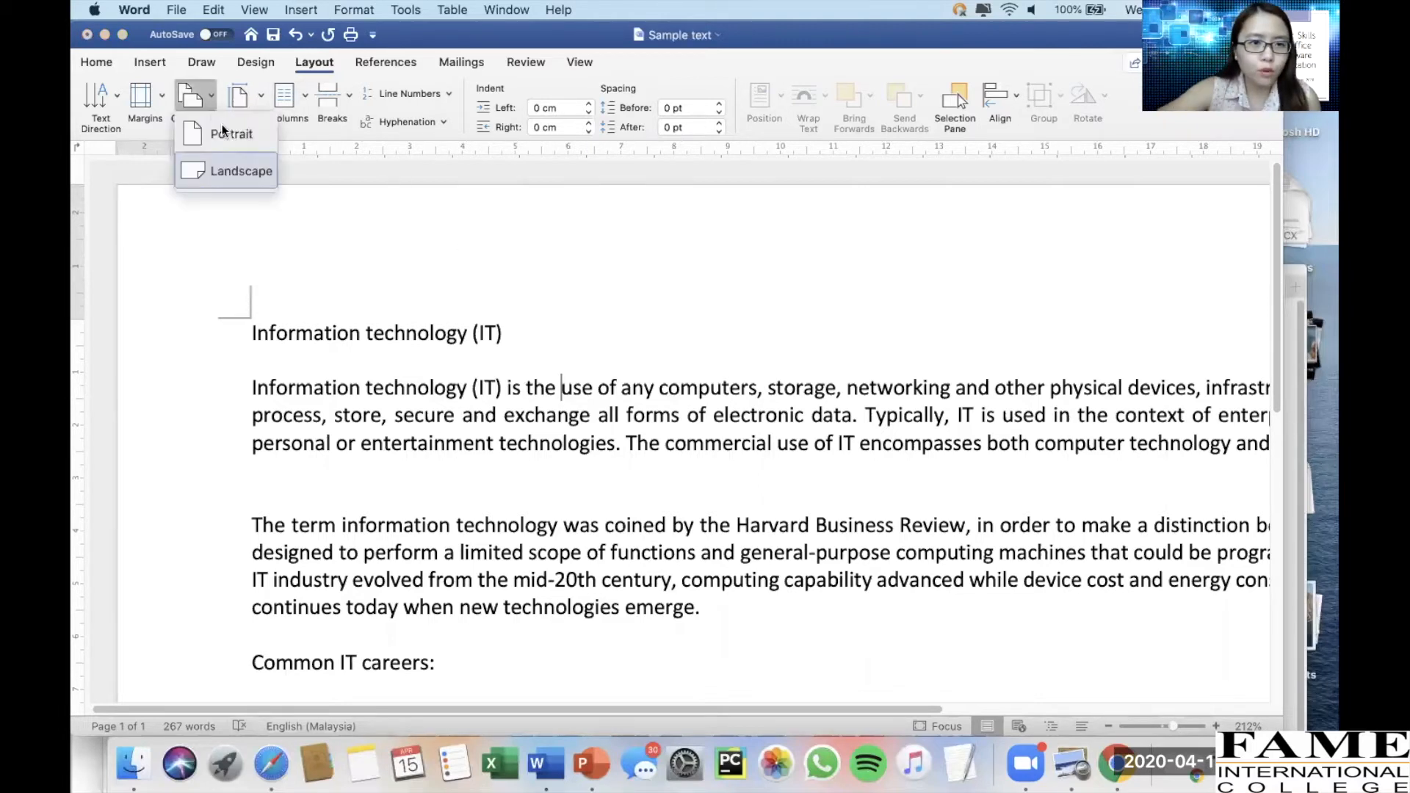
{"action": "left_click", "coordinate": [226, 132]}
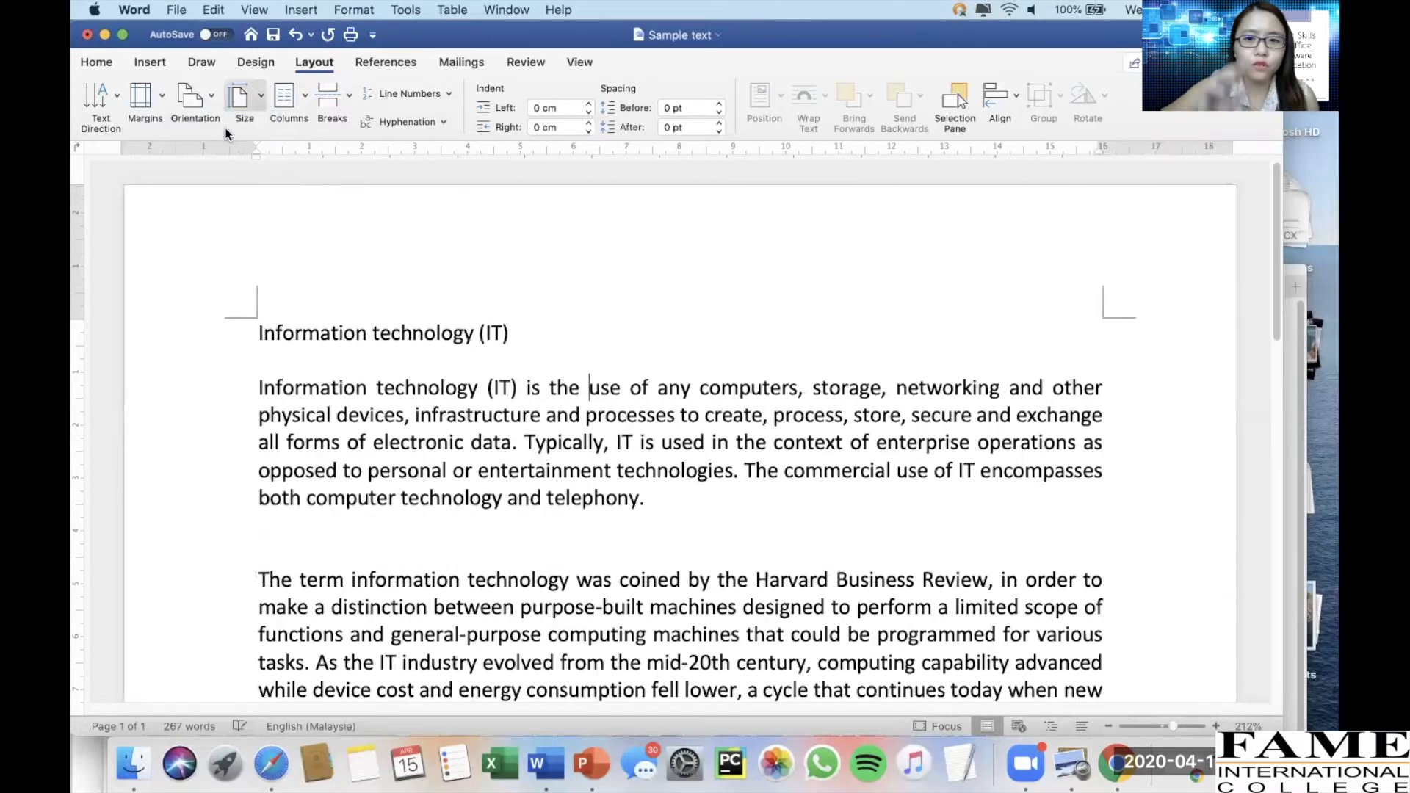
Set the page size to US Legal and reopen the paper size list to browse the other sizes
{"action": "left_click", "coordinate": [257, 102]}
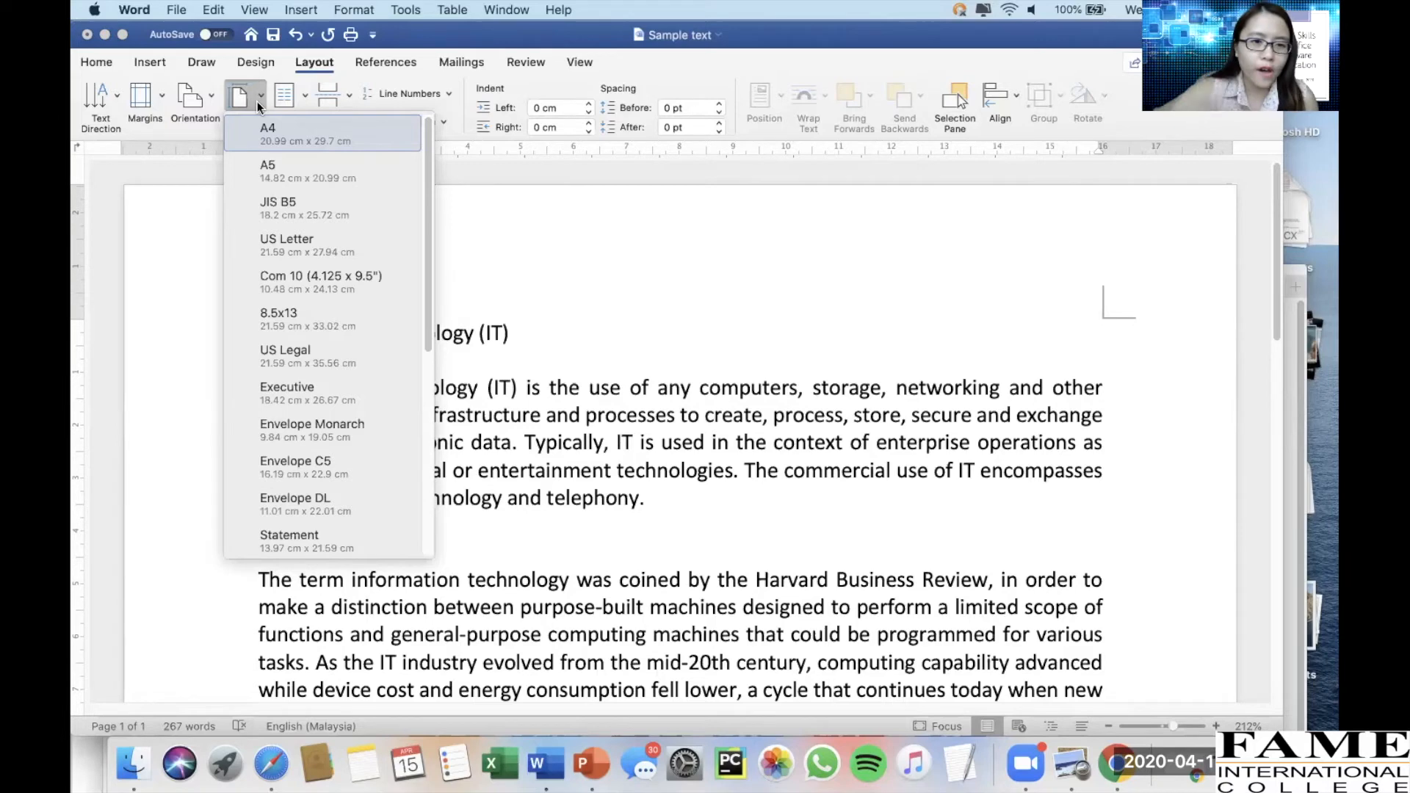
{"action": "left_click", "coordinate": [285, 351]}
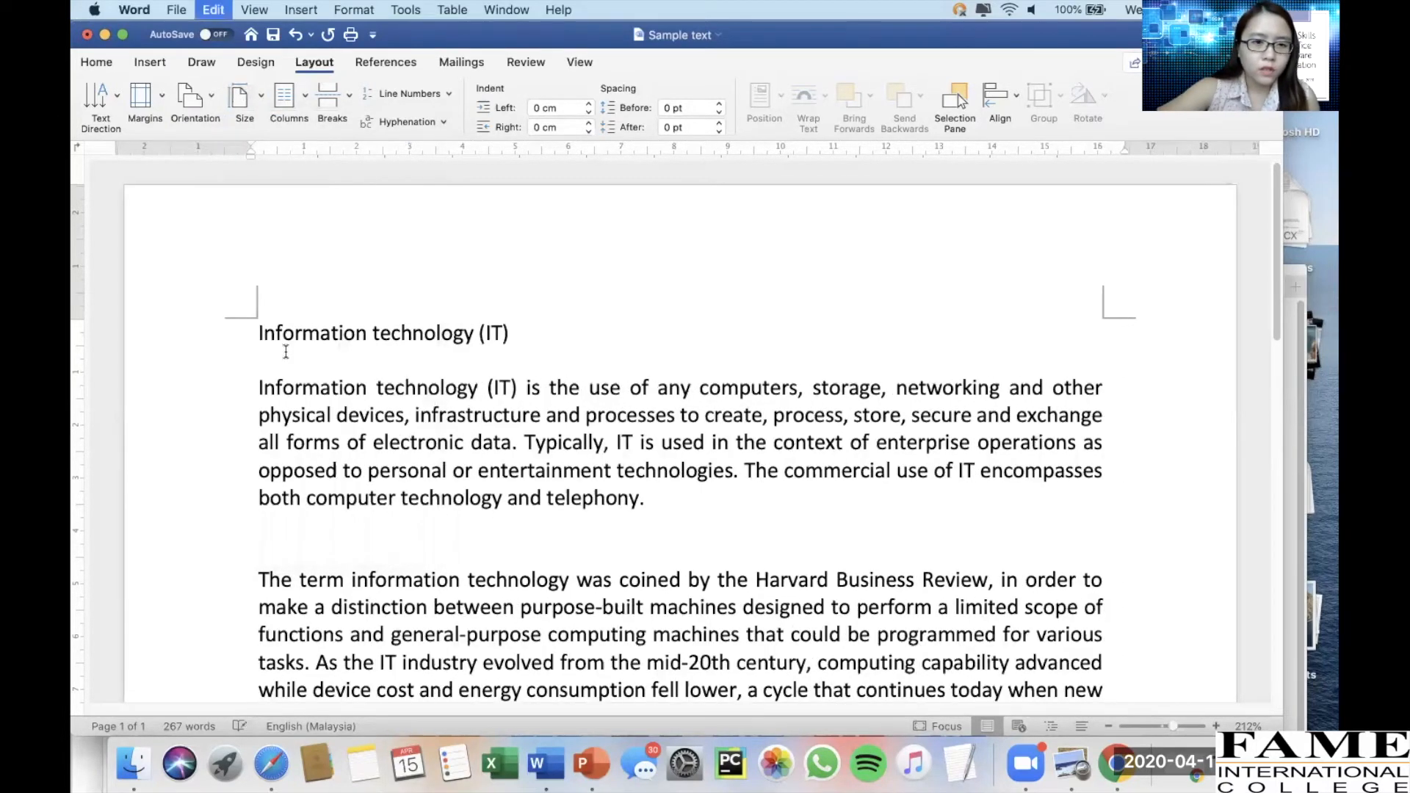
{"action": "left_click", "coordinate": [257, 102]}
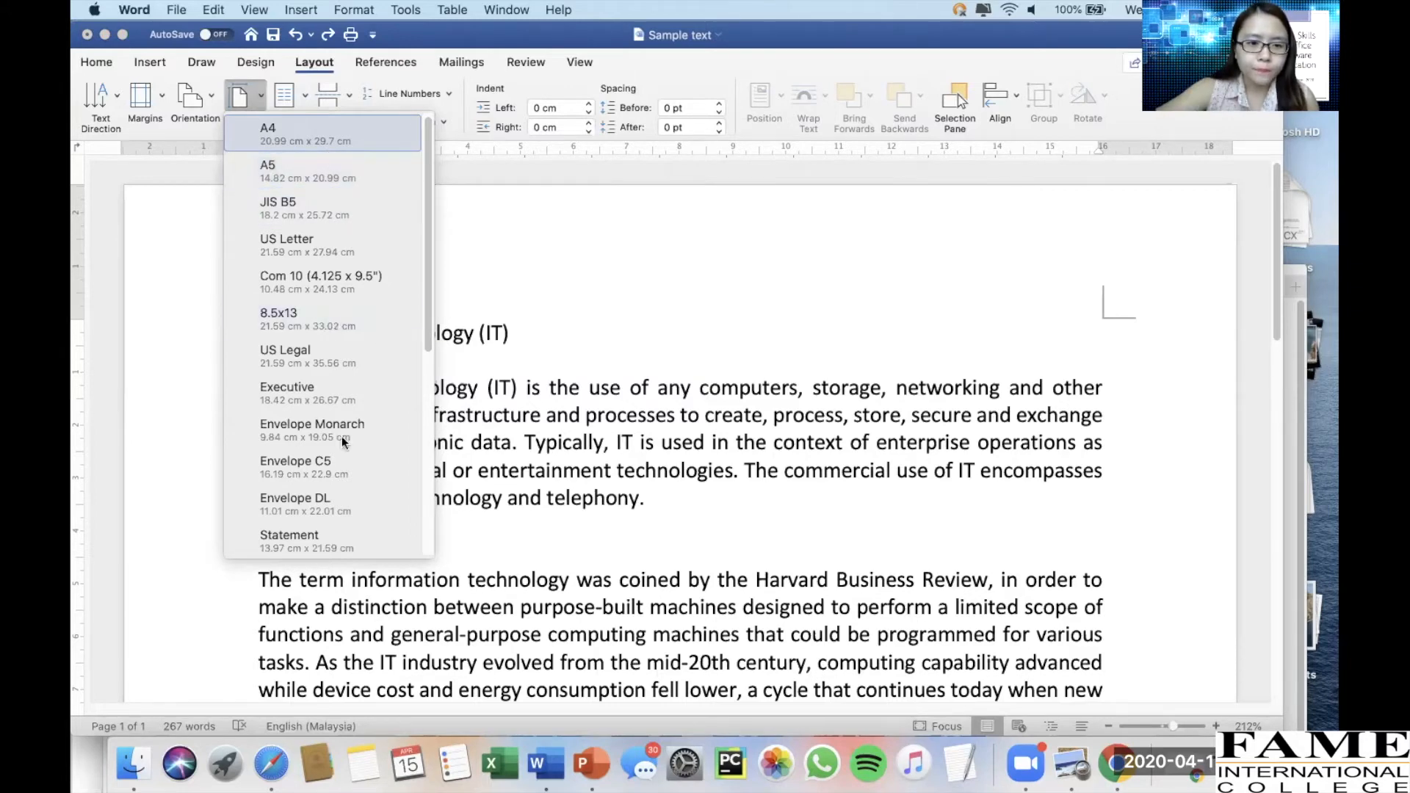
{"action": "scroll", "coordinate": [329, 438], "scroll_direction": "down", "scroll_amount": 5}
{"action": "scroll", "coordinate": [329, 438], "scroll_direction": "up", "scroll_amount": 5}
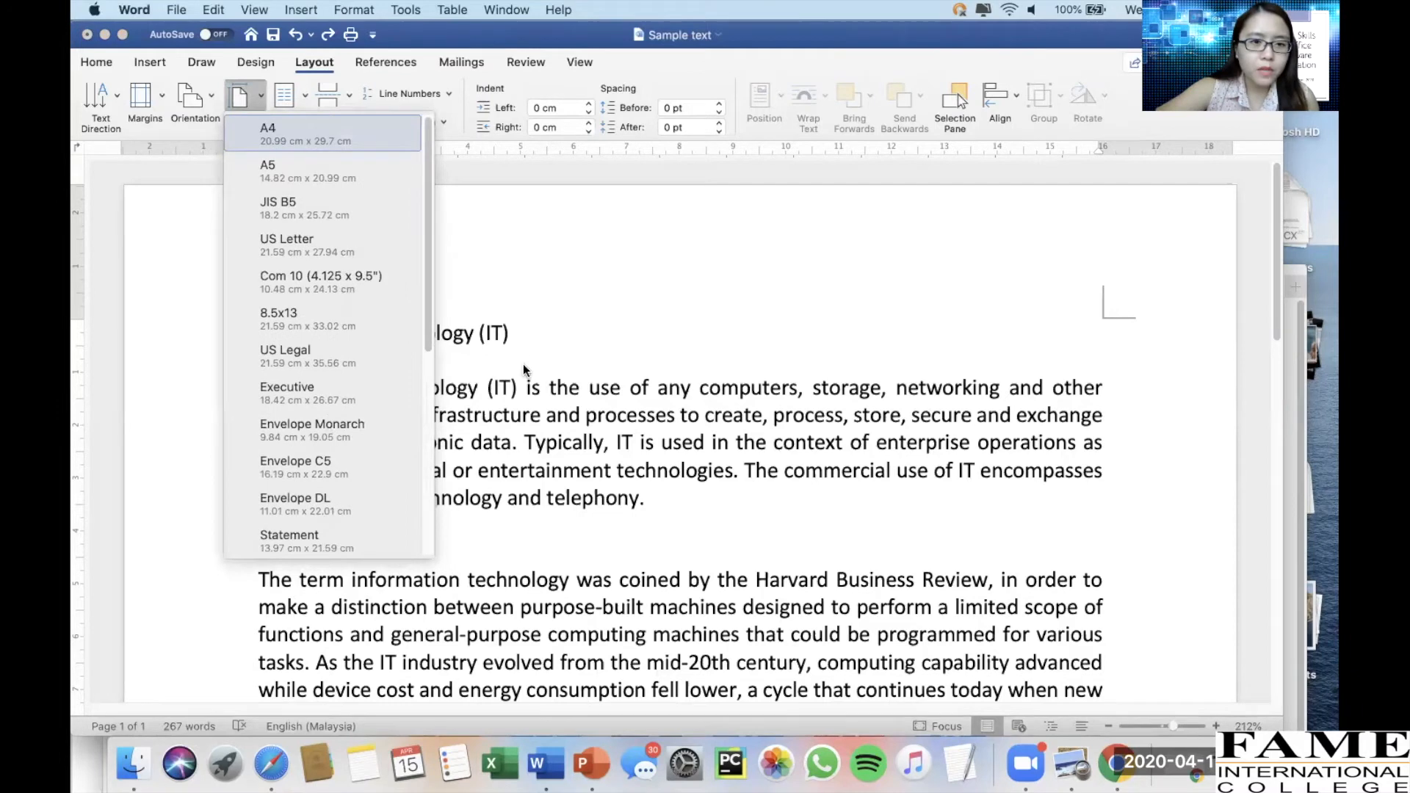
{"action": "left_click", "coordinate": [522, 331]}
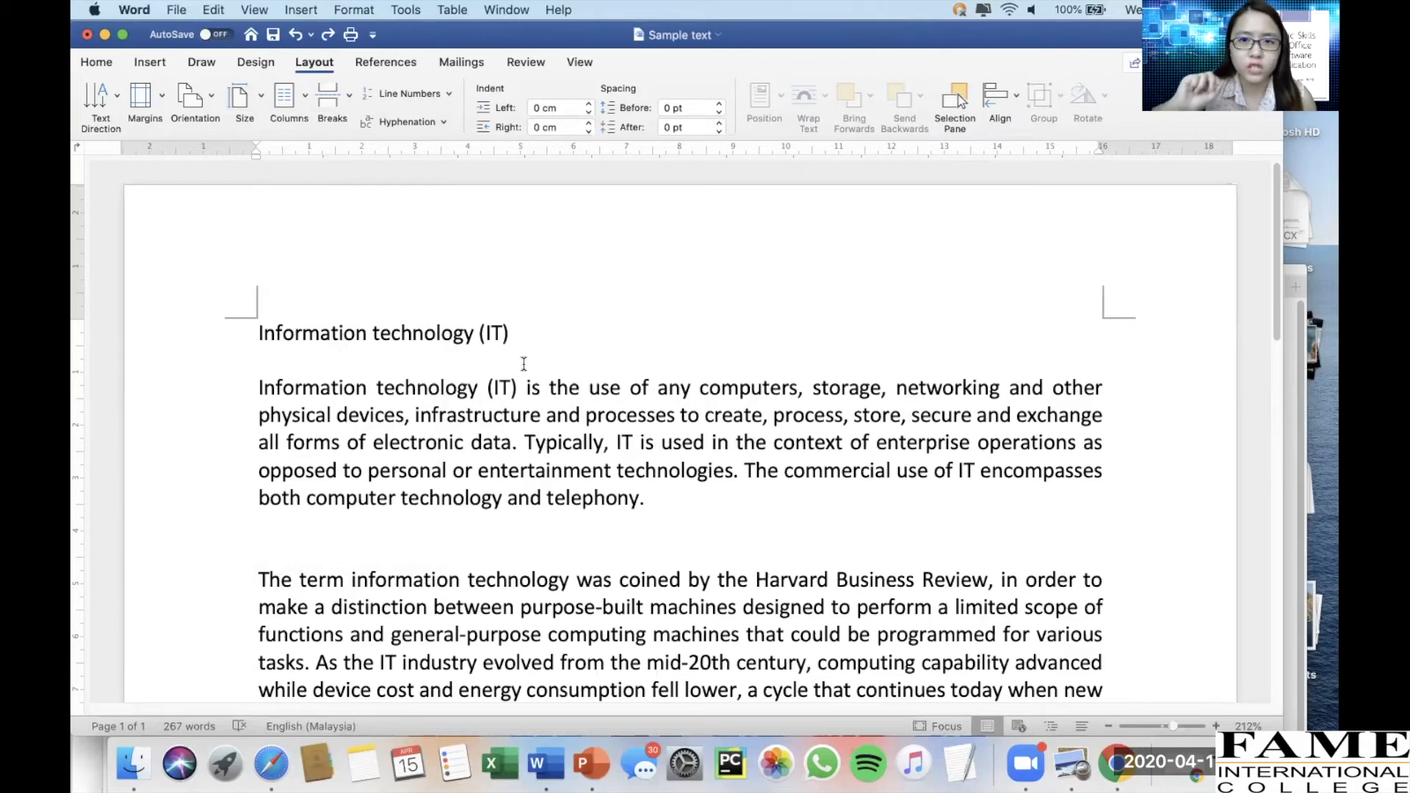
Try Two and Three column layouts on the text, then return it to One column
{"action": "left_click", "coordinate": [300, 95]}
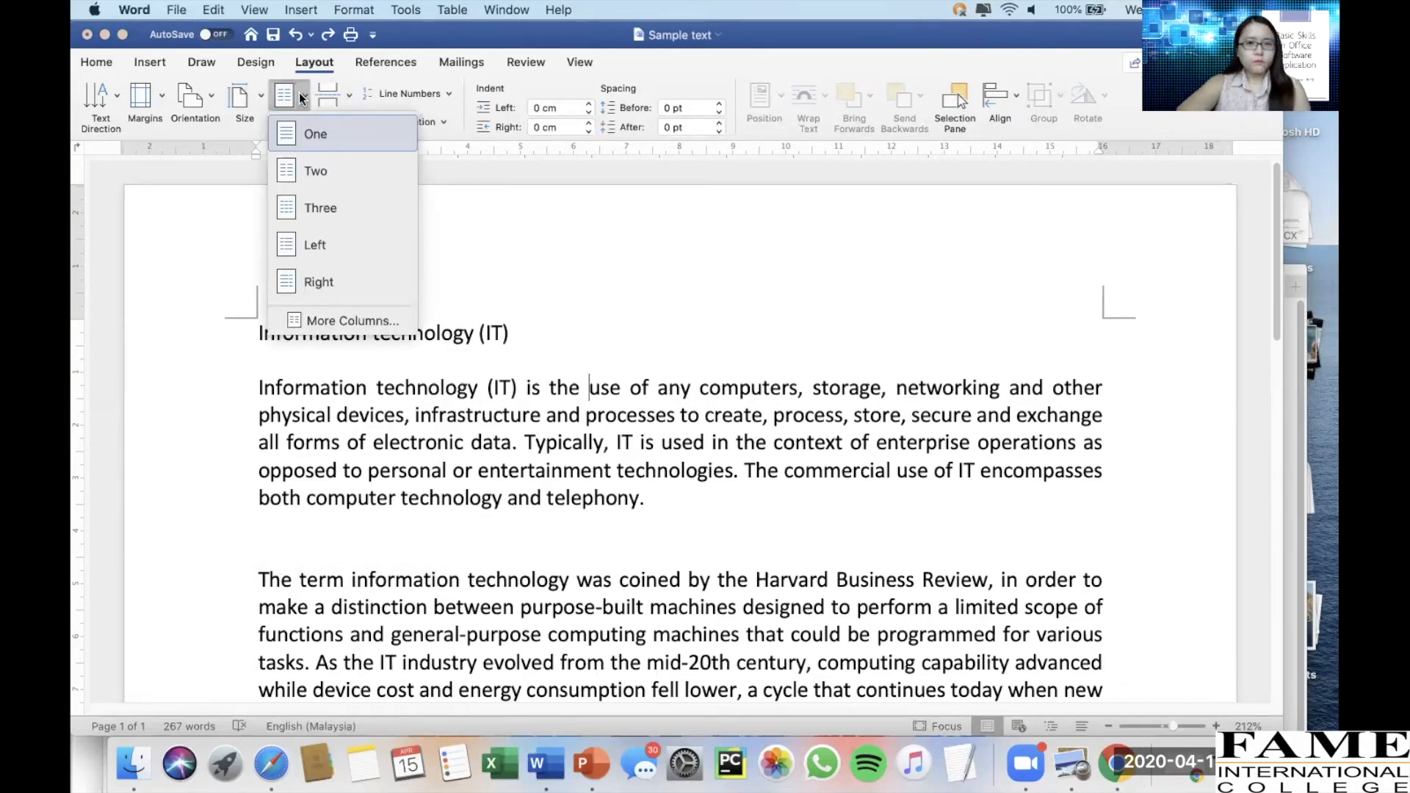
{"action": "left_click", "coordinate": [315, 172]}
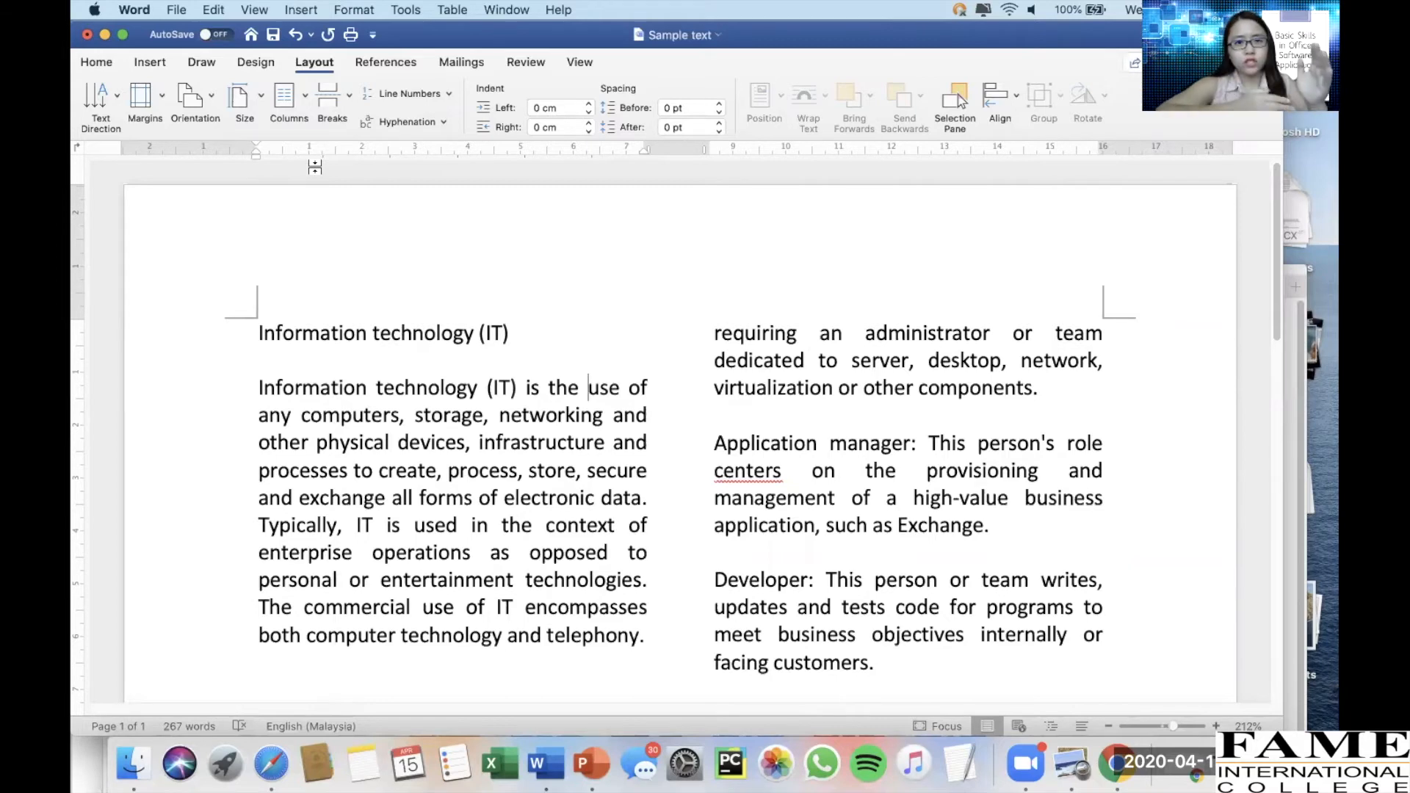
{"action": "left_click", "coordinate": [273, 122]}
{"action": "left_click", "coordinate": [320, 205]}
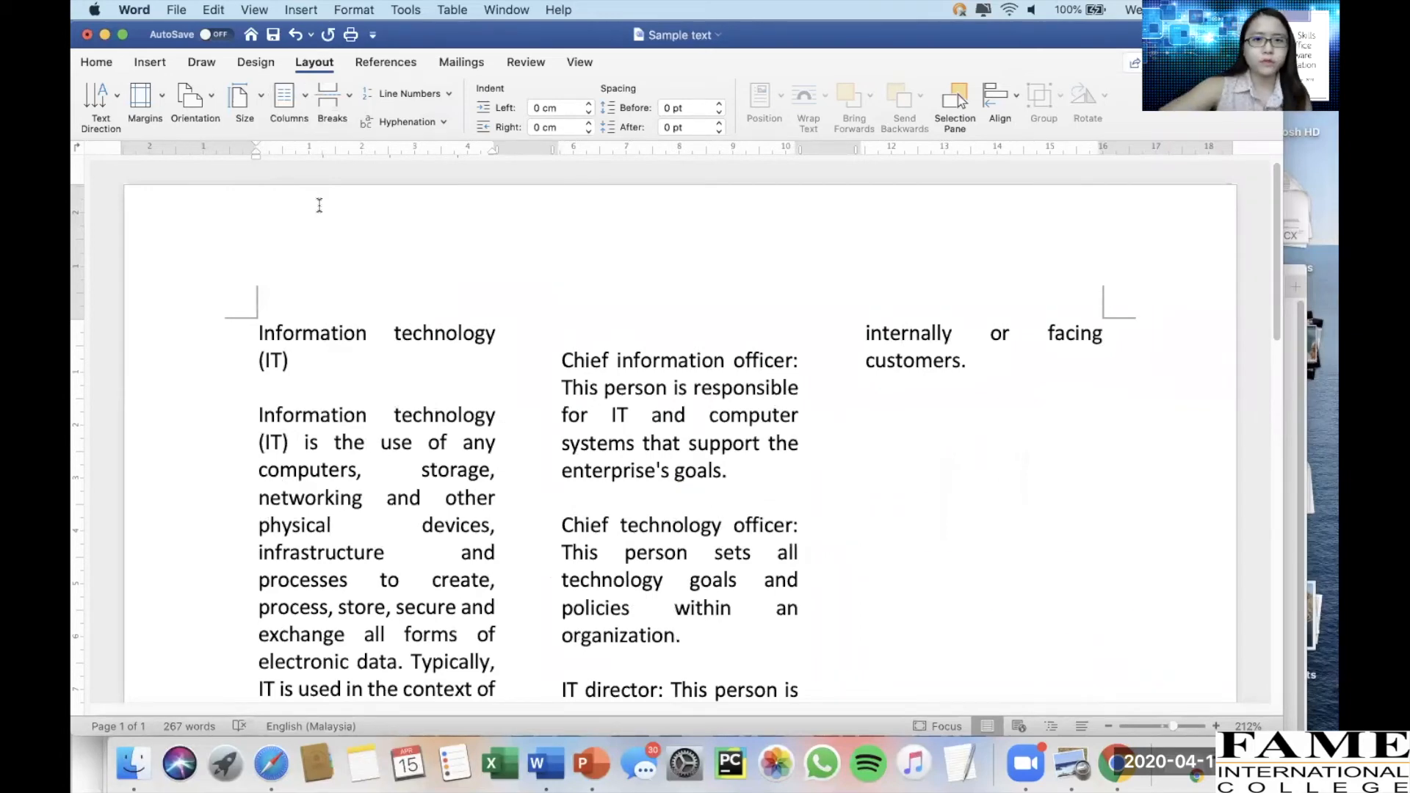
{"action": "left_click", "coordinate": [291, 106]}
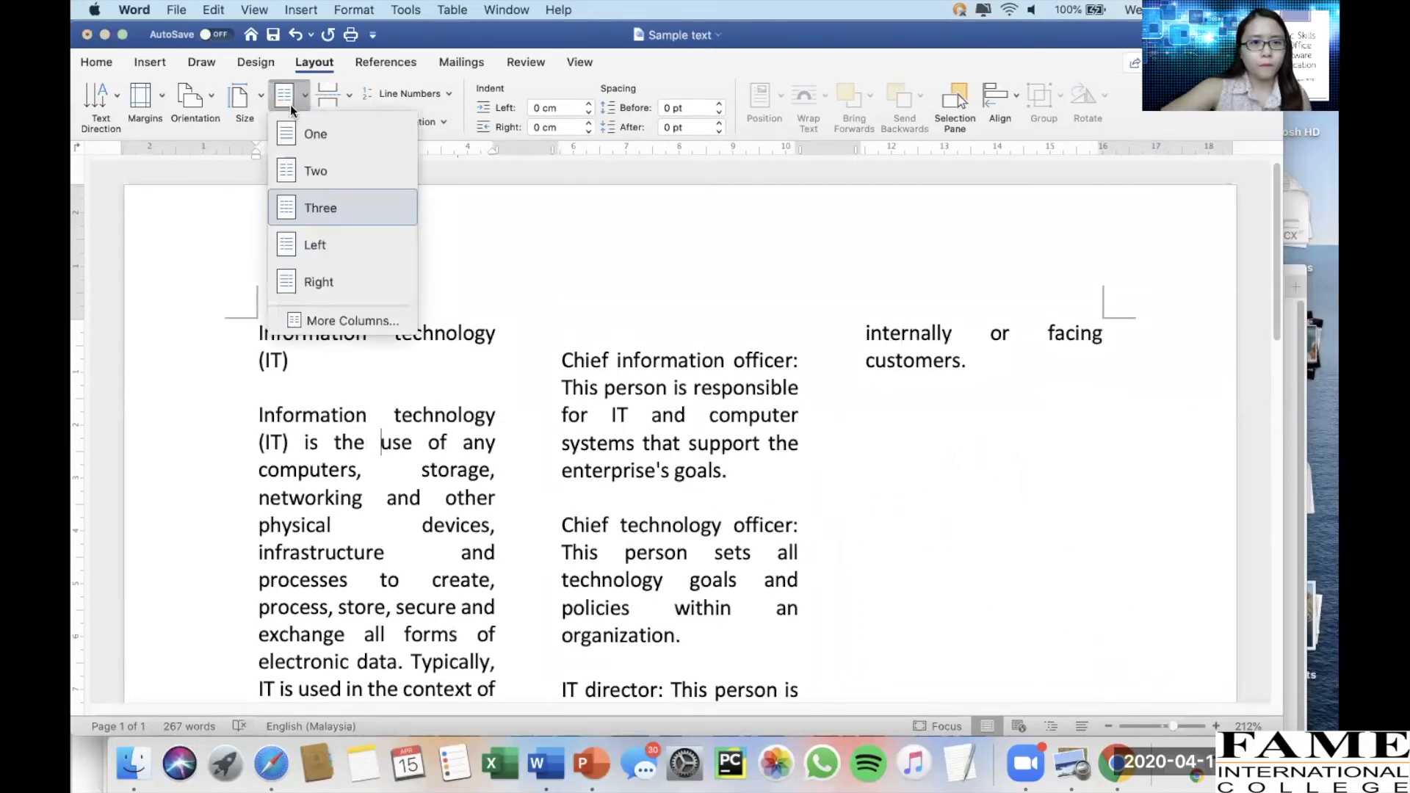
{"action": "left_click", "coordinate": [303, 171]}
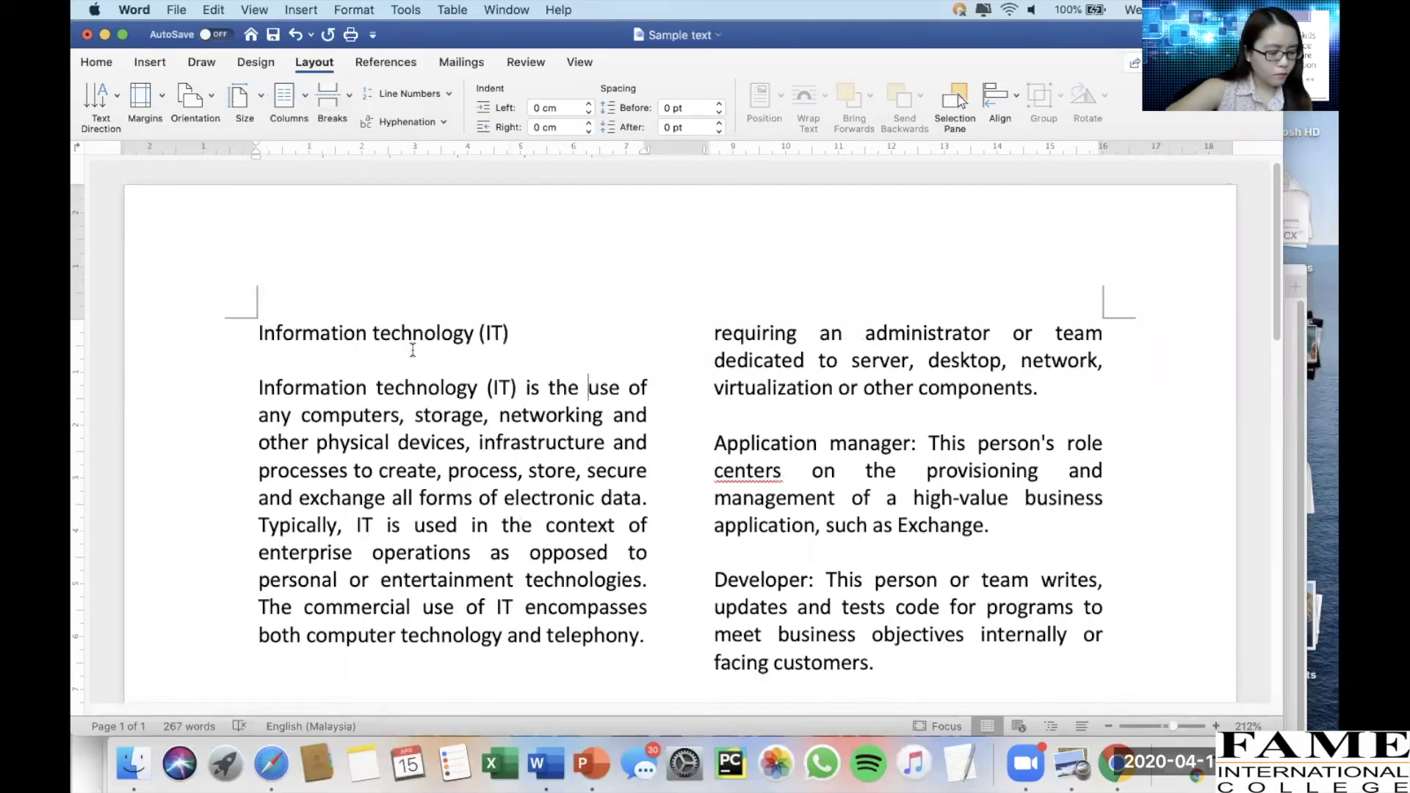
{"action": "left_click", "coordinate": [297, 101]}
{"action": "left_click", "coordinate": [297, 140]}
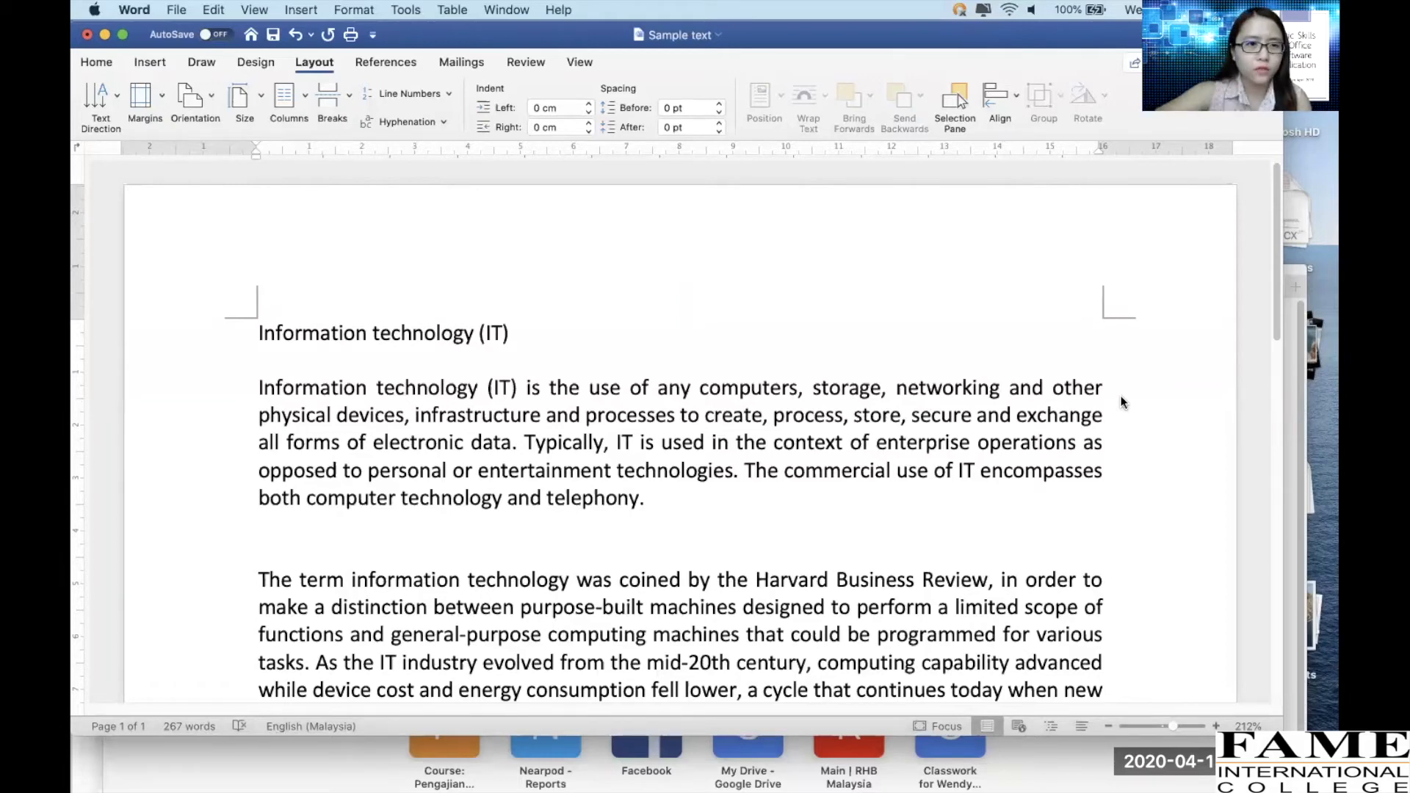
Change the font of the heading "Information technology (IT)" to Times New Roman
{"action": "left_click", "coordinate": [95, 64]}
{"action": "left_click", "coordinate": [240, 344]}
{"action": "left_click", "coordinate": [264, 343]}
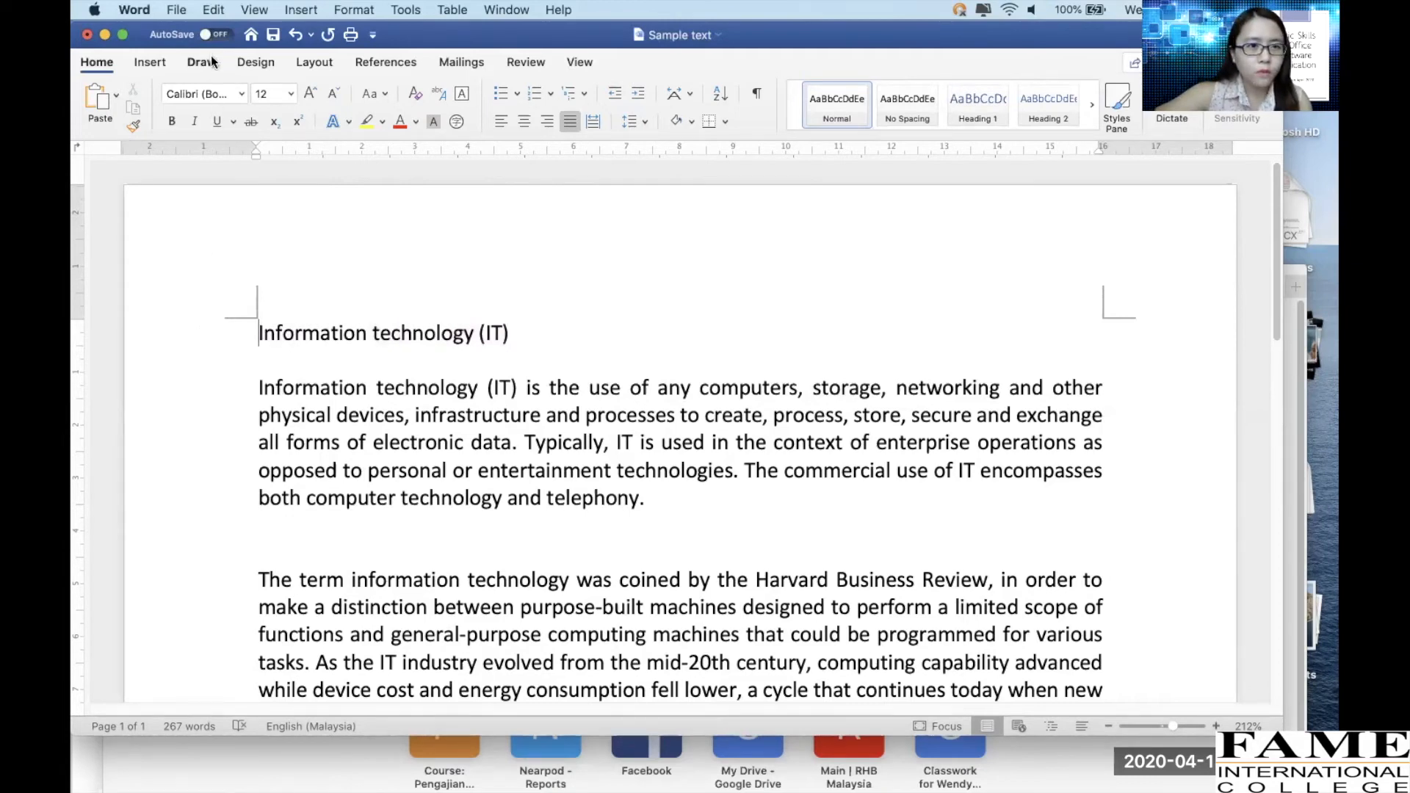
{"action": "left_click", "coordinate": [213, 93]}
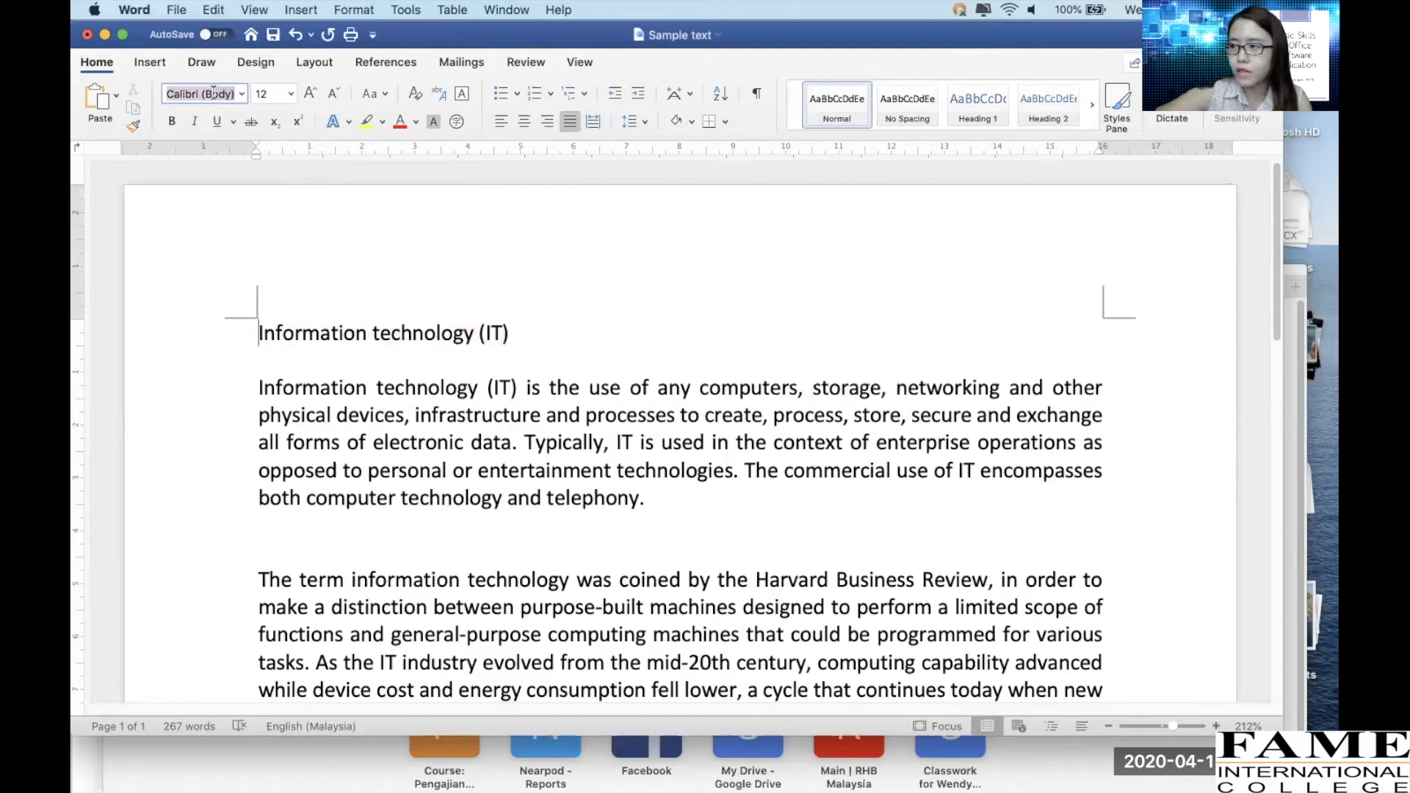
{"action": "key", "text": "Escape"}
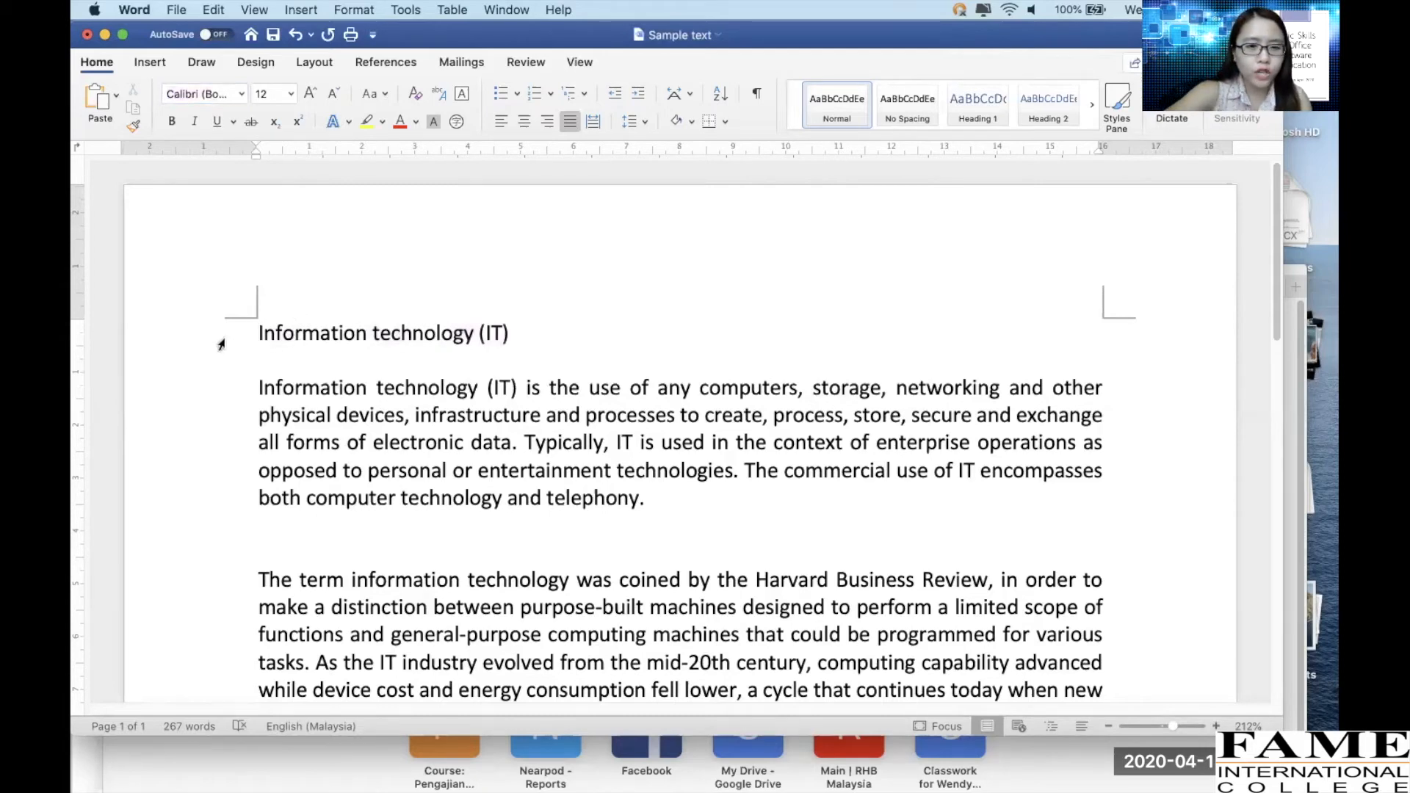
{"action": "left_click", "coordinate": [233, 343]}
{"action": "left_click", "coordinate": [242, 94]}
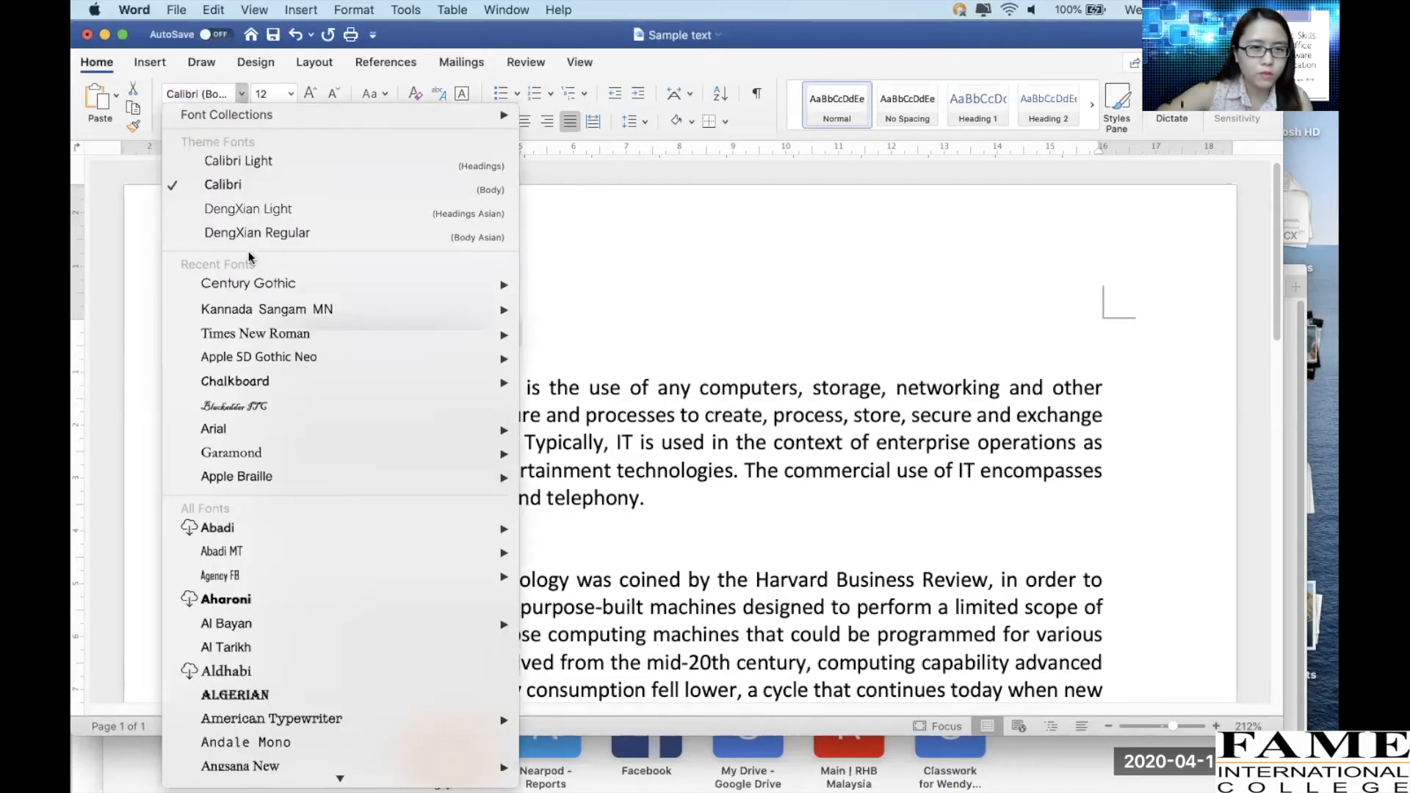
{"action": "scroll", "coordinate": [285, 407], "scroll_direction": "down", "scroll_amount": 1}
{"action": "scroll", "coordinate": [285, 408], "scroll_direction": "down", "scroll_amount": 15}
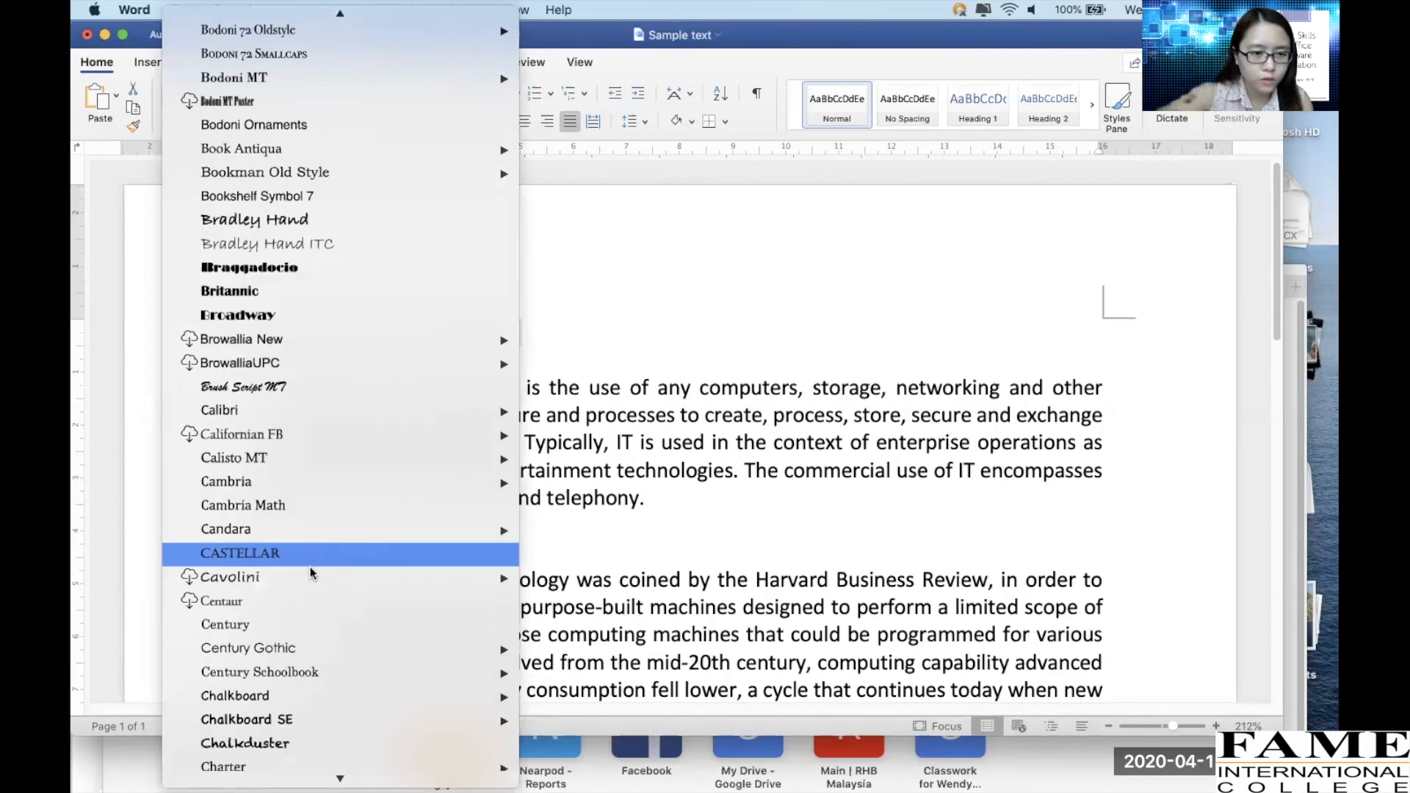
{"action": "scroll", "coordinate": [310, 567], "scroll_direction": "down", "scroll_amount": 20}
{"action": "scroll", "coordinate": [310, 567], "scroll_direction": "down", "scroll_amount": 3}
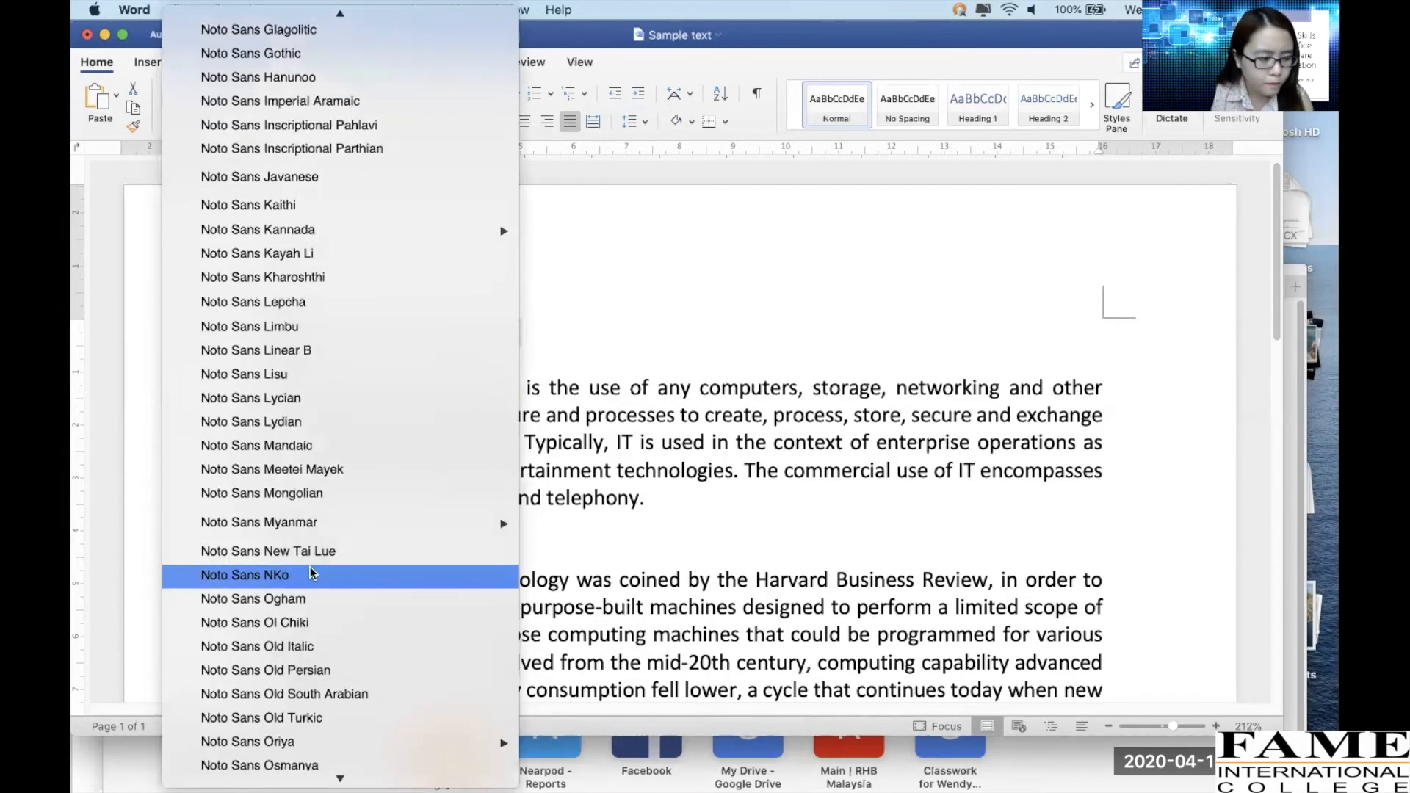
{"action": "scroll", "coordinate": [310, 566], "scroll_direction": "down", "scroll_amount": 20}
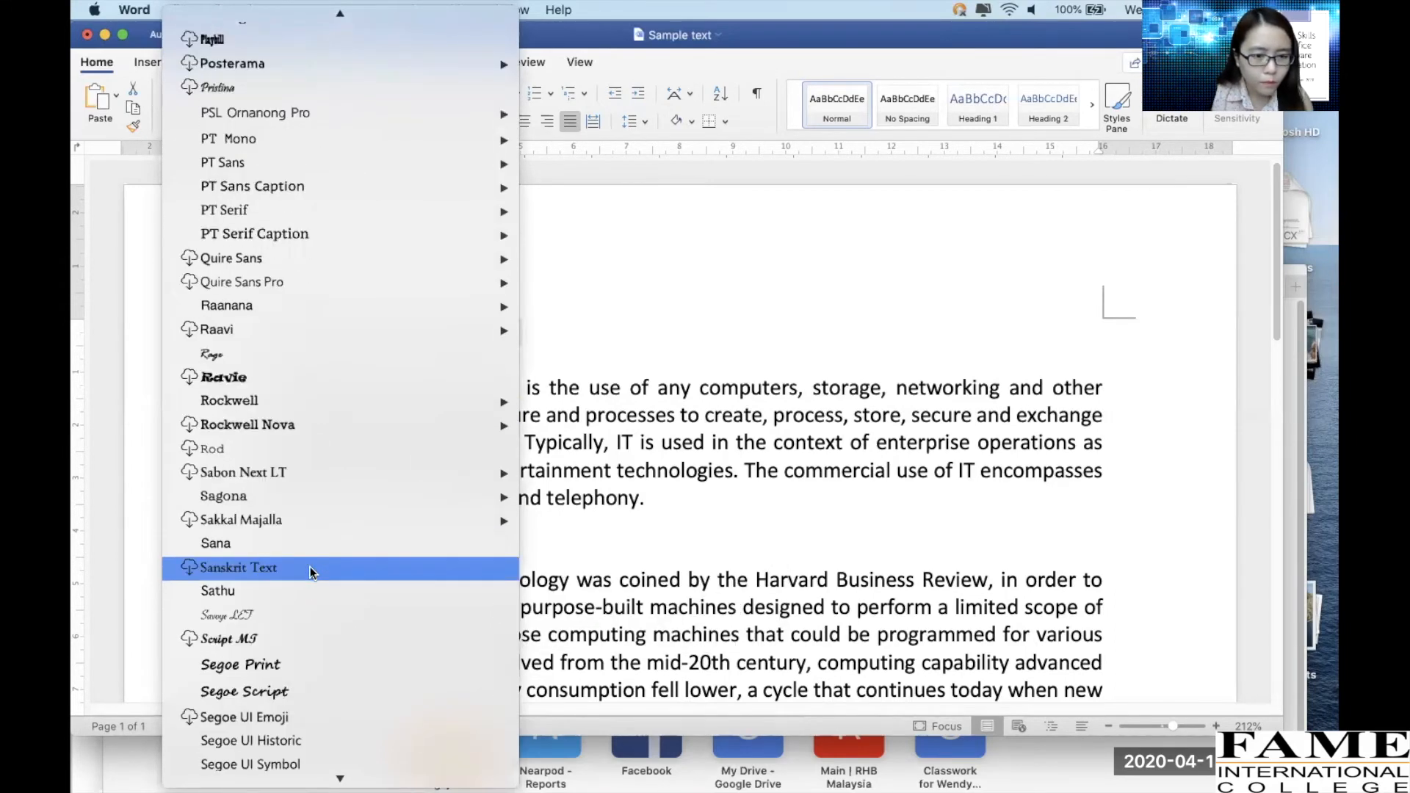
{"action": "scroll", "coordinate": [310, 571], "scroll_direction": "down", "scroll_amount": 20}
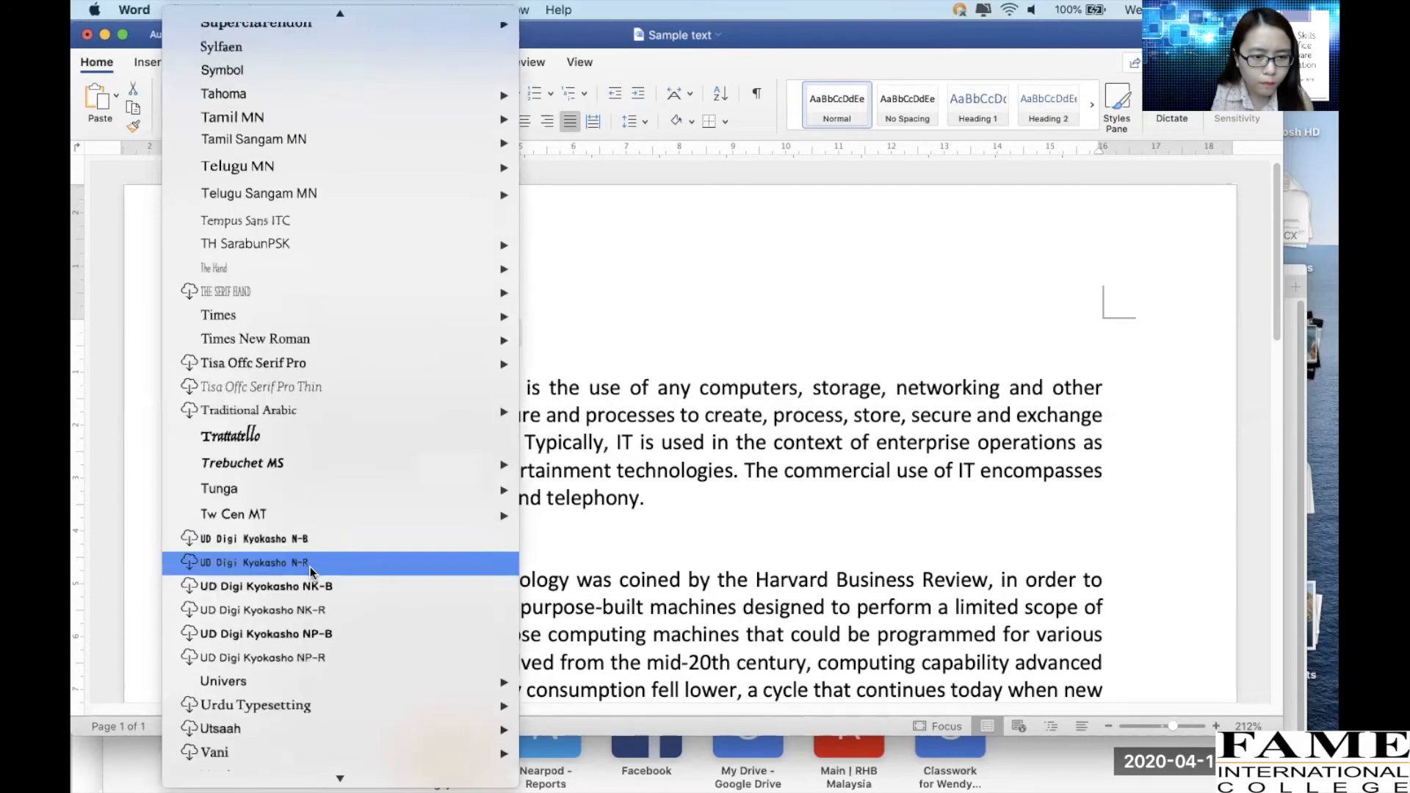
{"action": "left_click", "coordinate": [279, 340]}
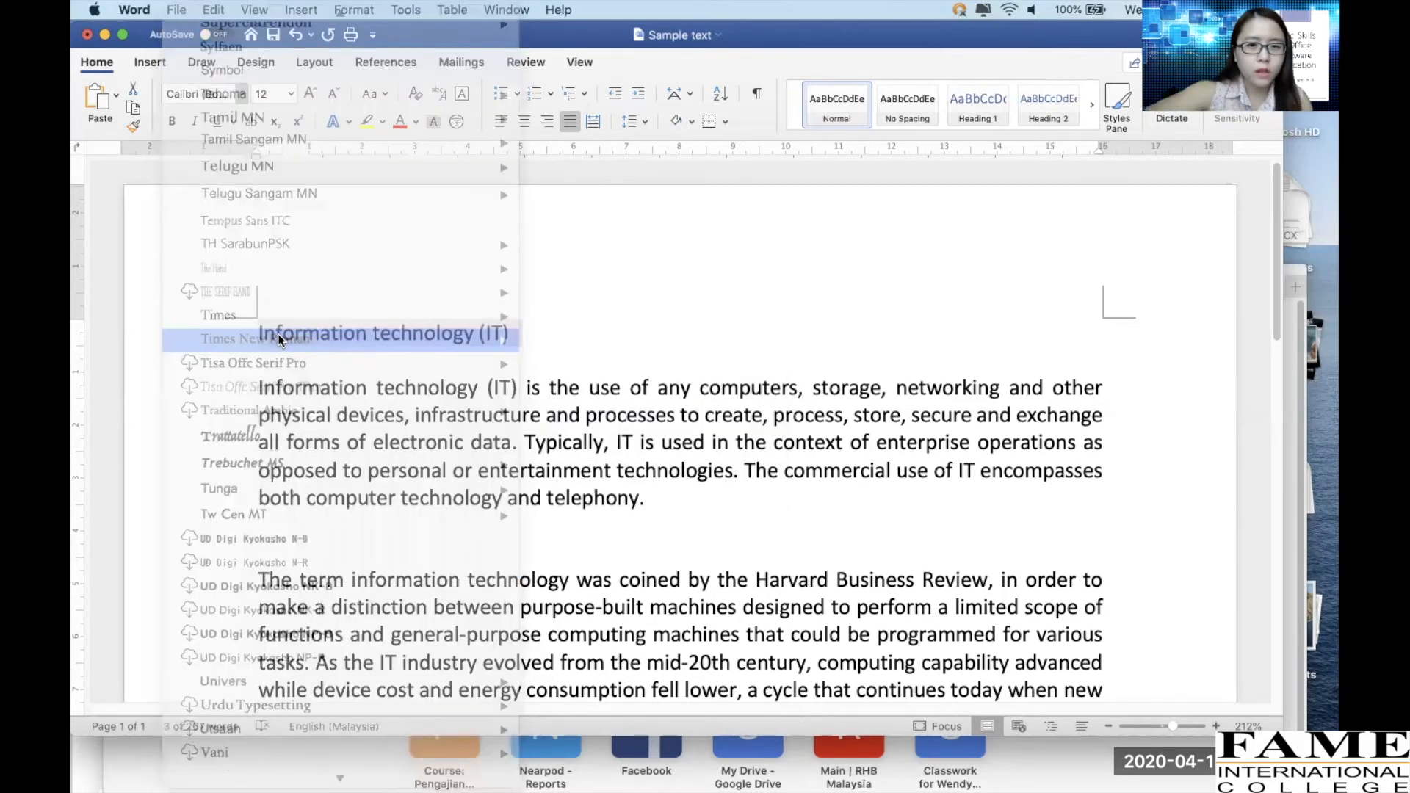
{"action": "left_click", "coordinate": [254, 341]}
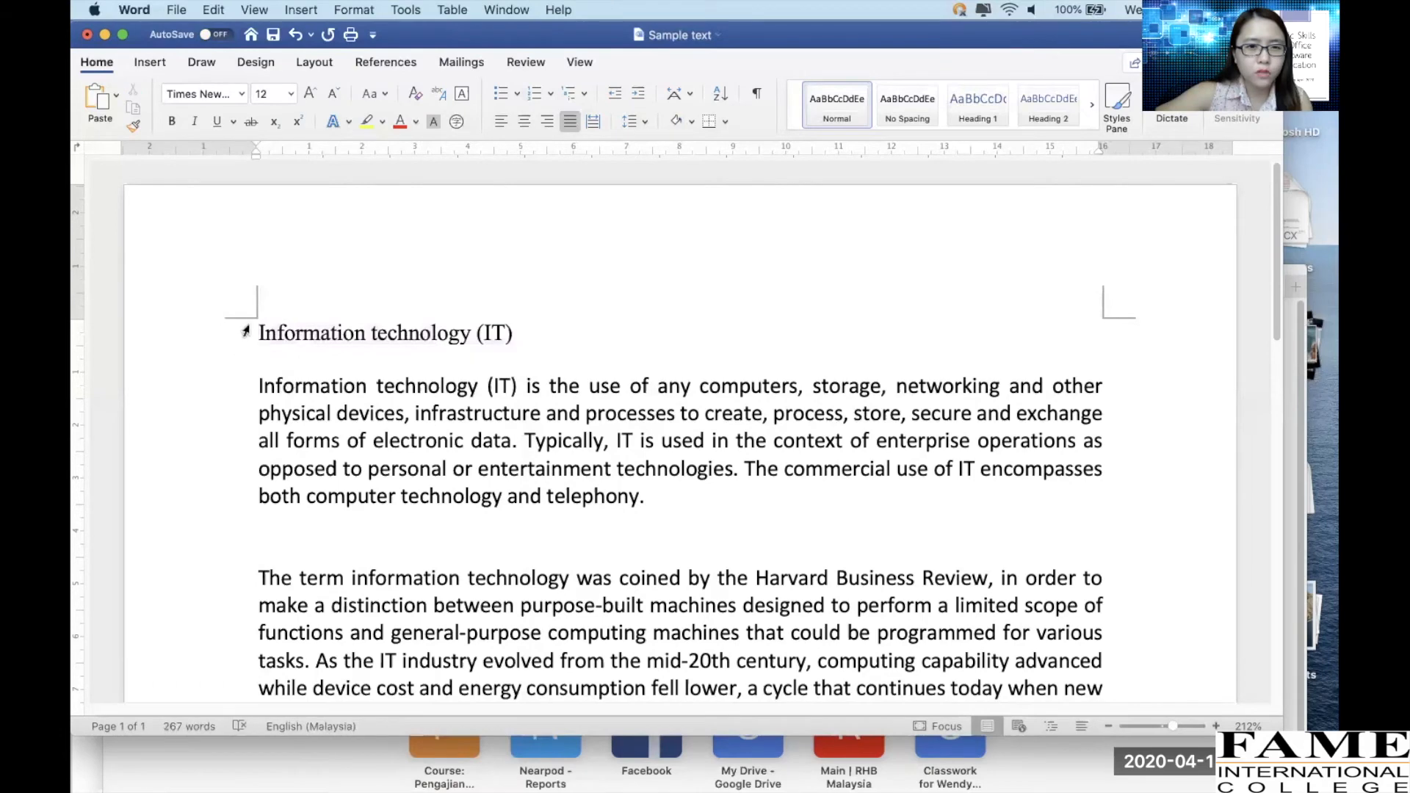
{"action": "left_click", "coordinate": [242, 95]}
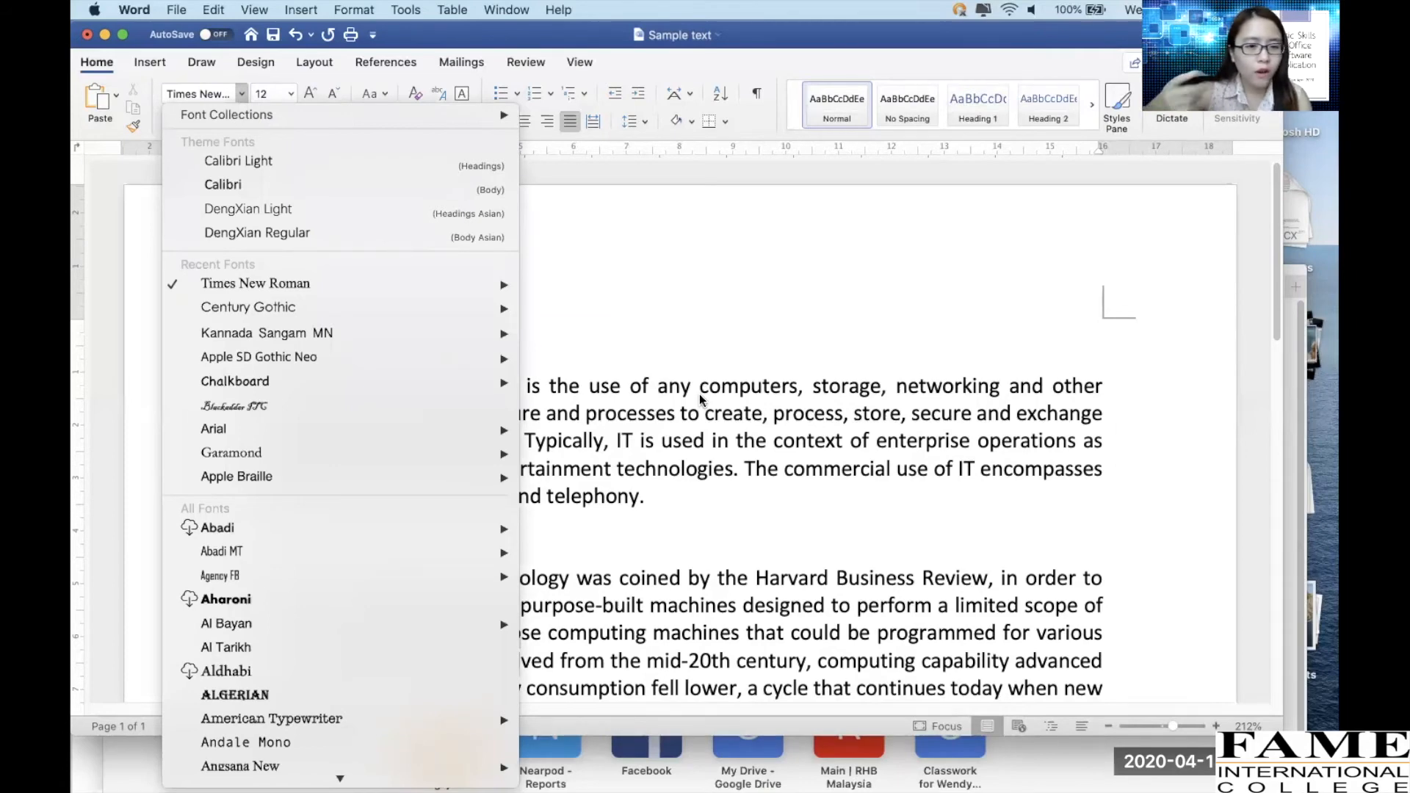
Increase the font size of the heading "Information technology (IT)" to 18
{"action": "left_click", "coordinate": [870, 437]}
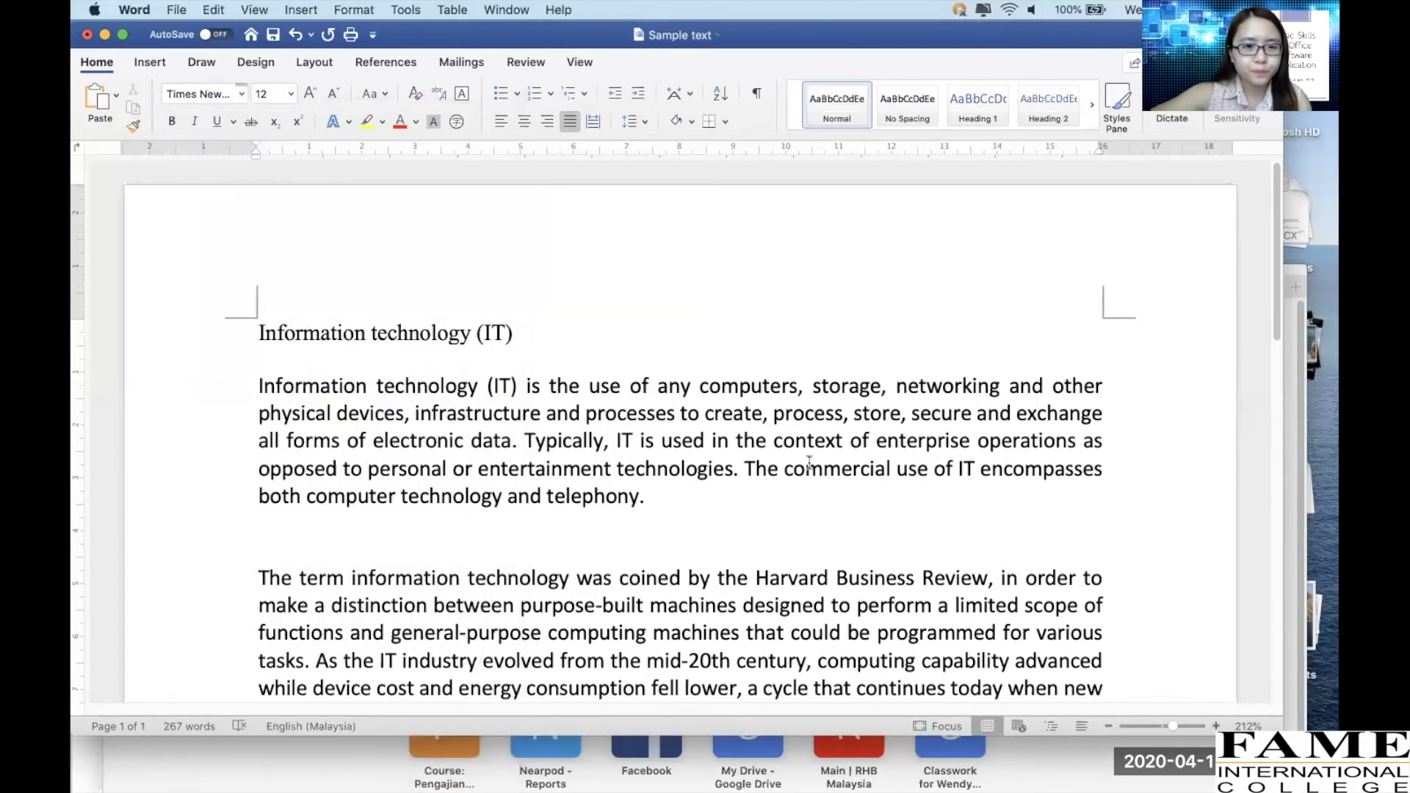
{"action": "left_click", "coordinate": [235, 337]}
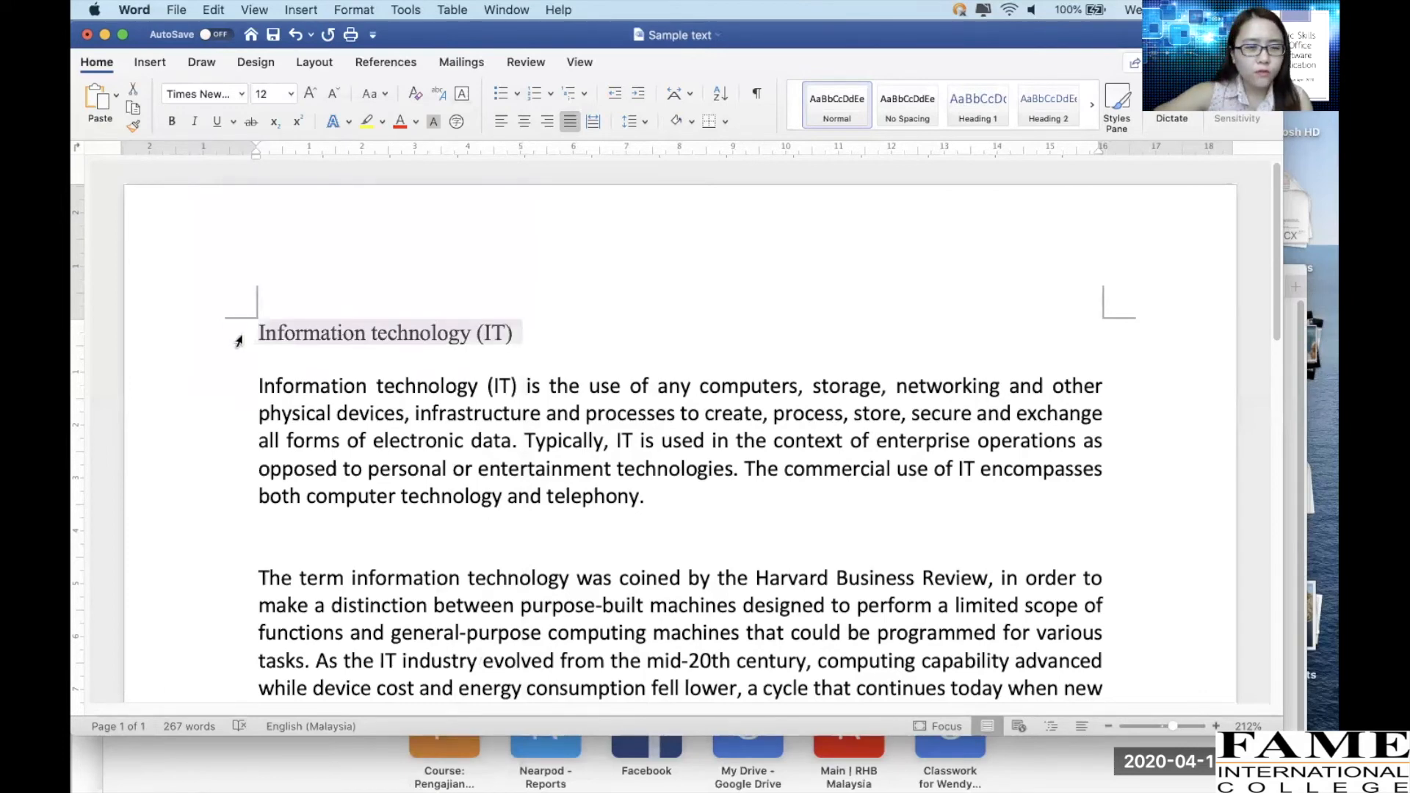
{"action": "left_click", "coordinate": [292, 94]}
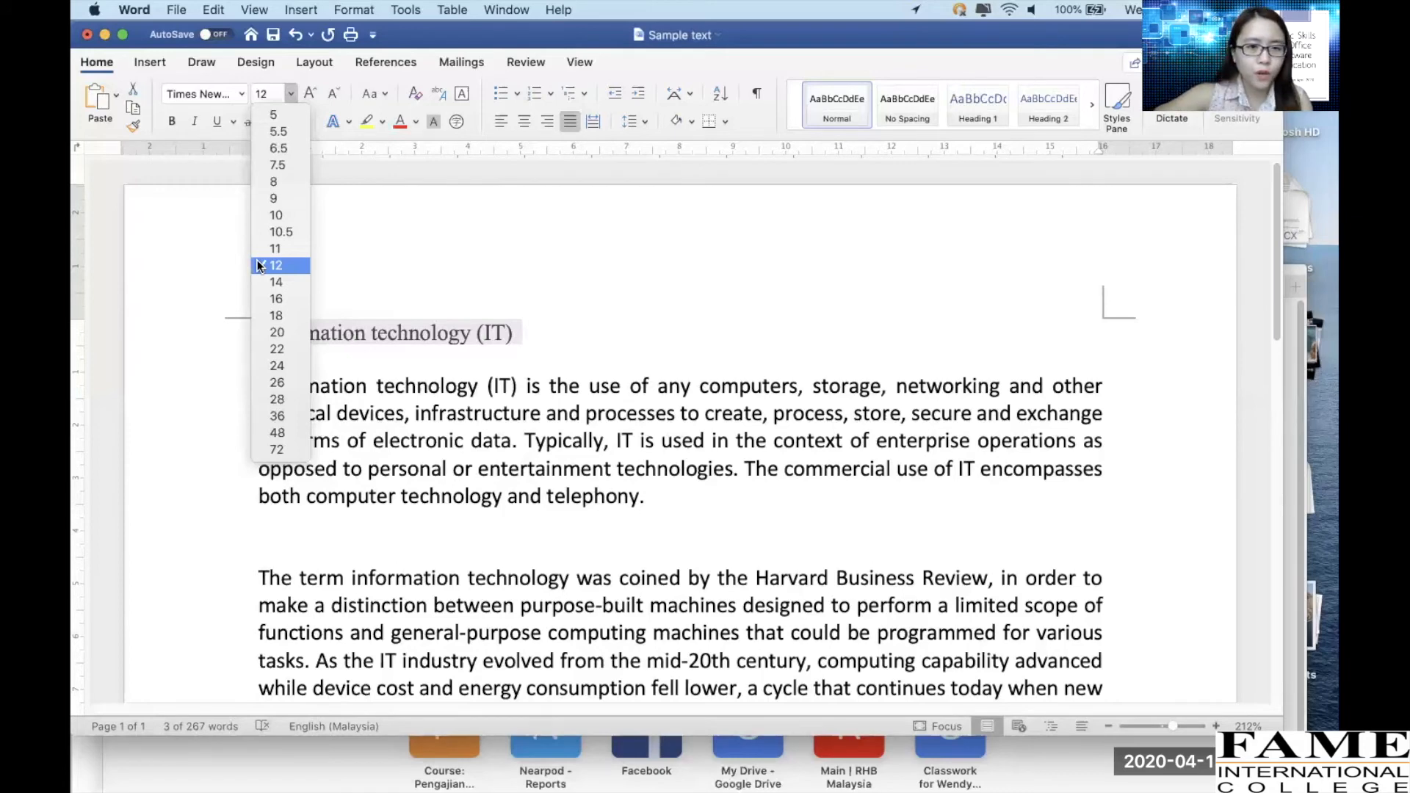
{"action": "left_click", "coordinate": [258, 284]}
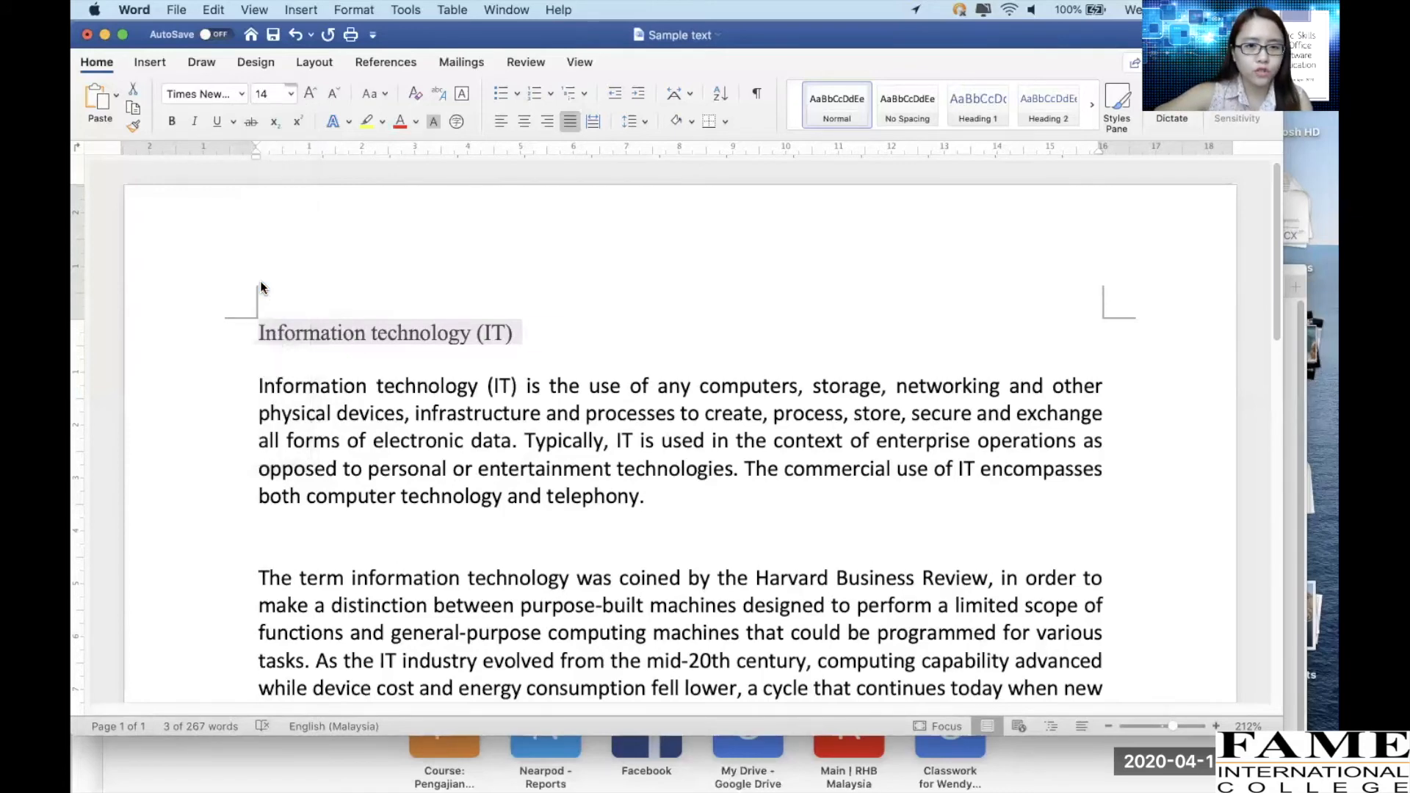
{"action": "left_click", "coordinate": [291, 93]}
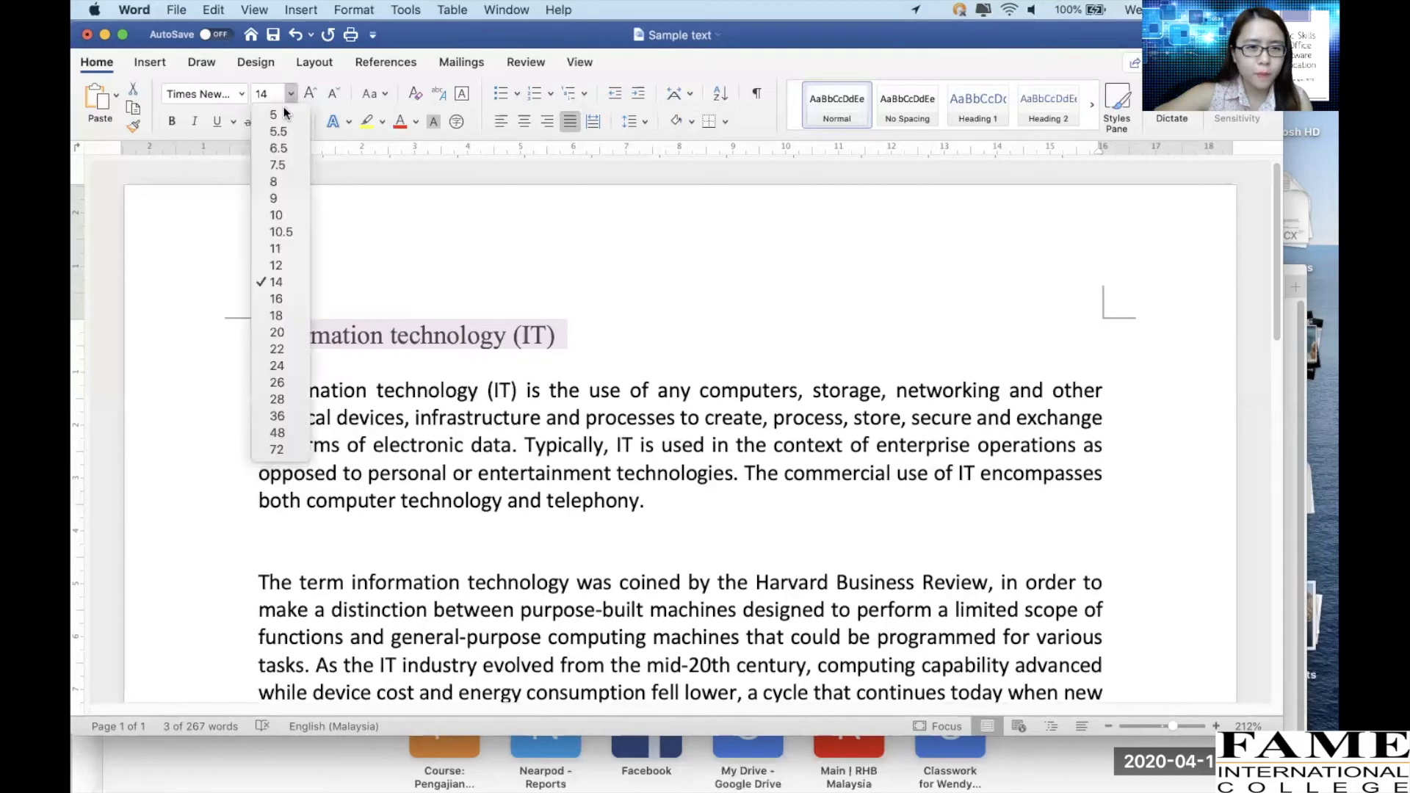
{"action": "left_click", "coordinate": [284, 302]}
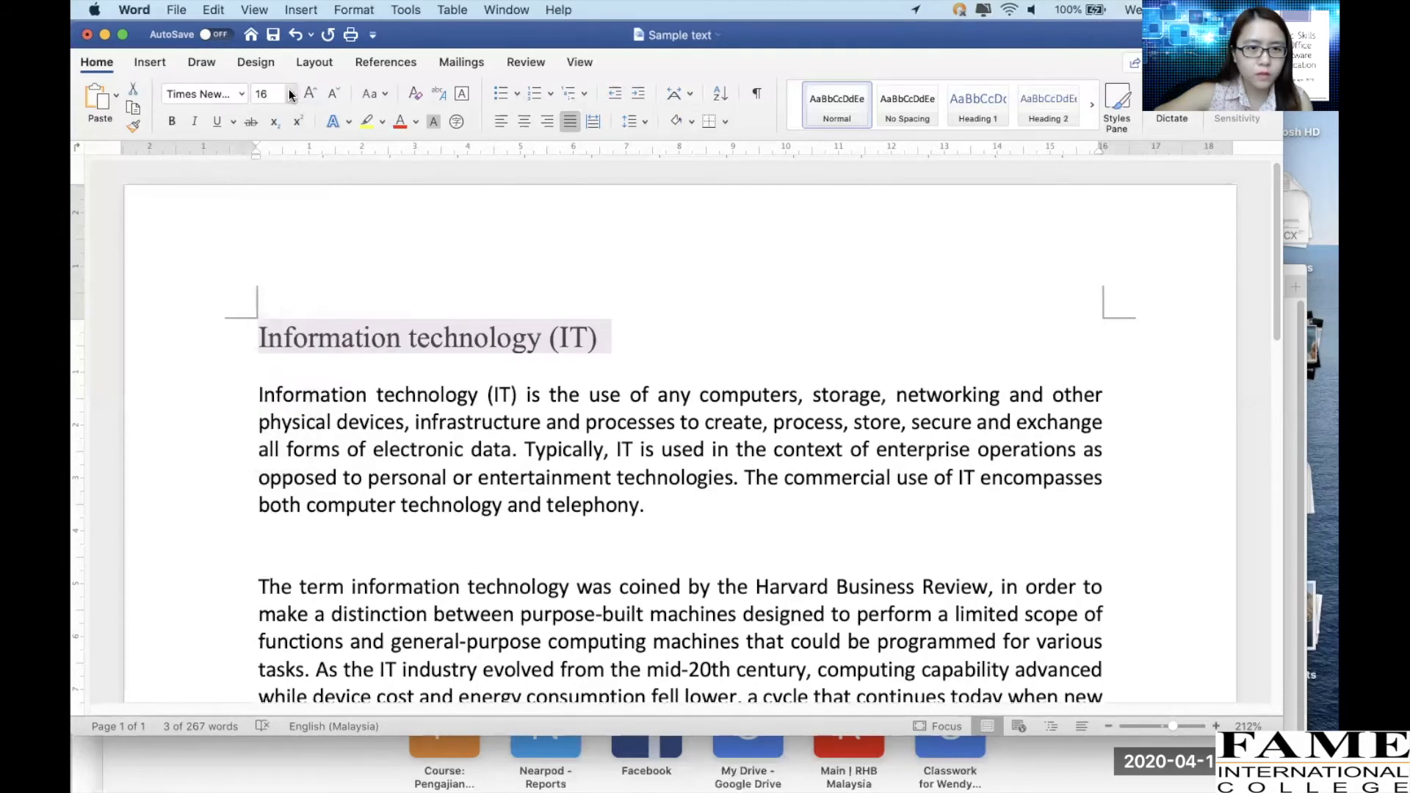
{"action": "left_click", "coordinate": [290, 93]}
{"action": "left_click", "coordinate": [277, 316]}
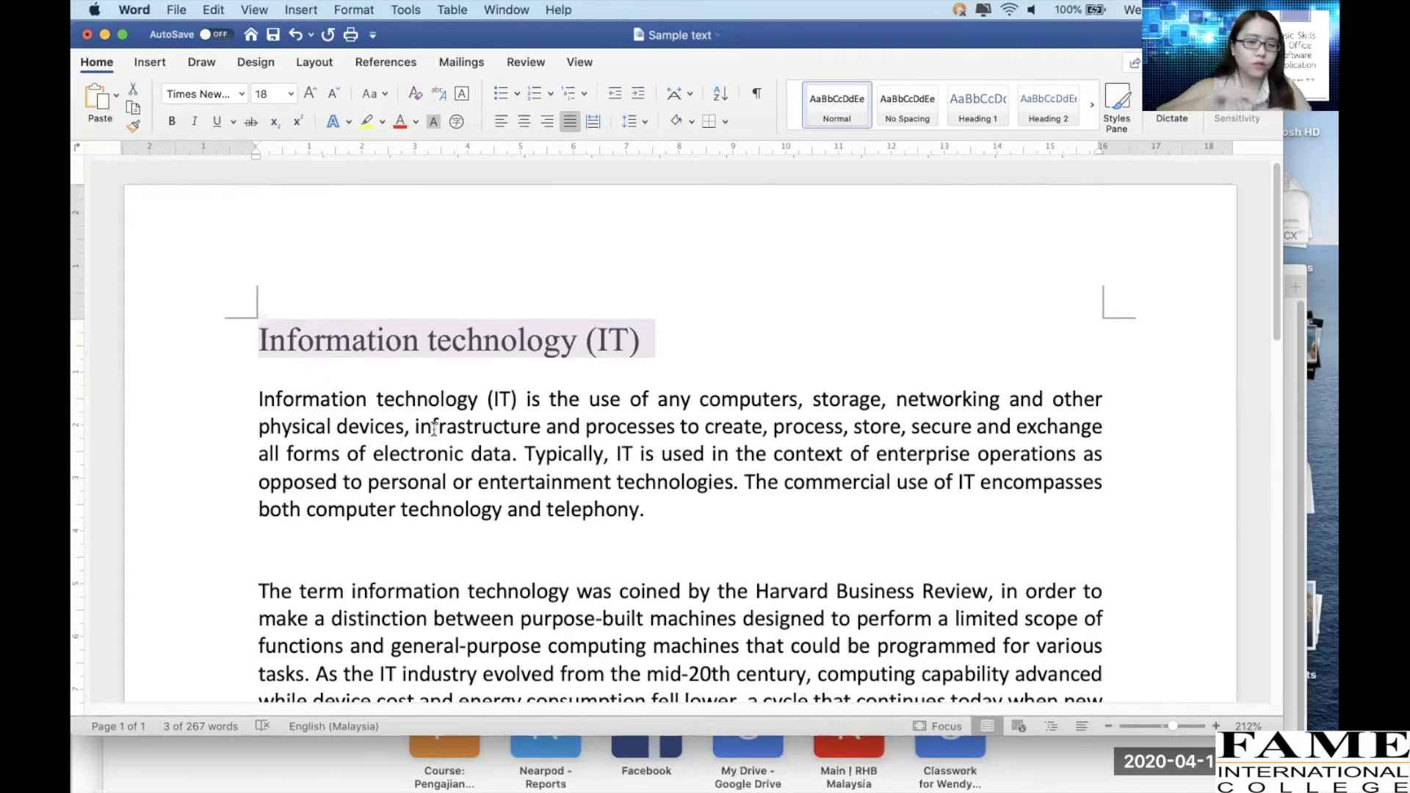
Change the heading's font colour to the standard blue, after opening and cancelling the More Colours dialog
{"action": "left_click", "coordinate": [390, 449]}
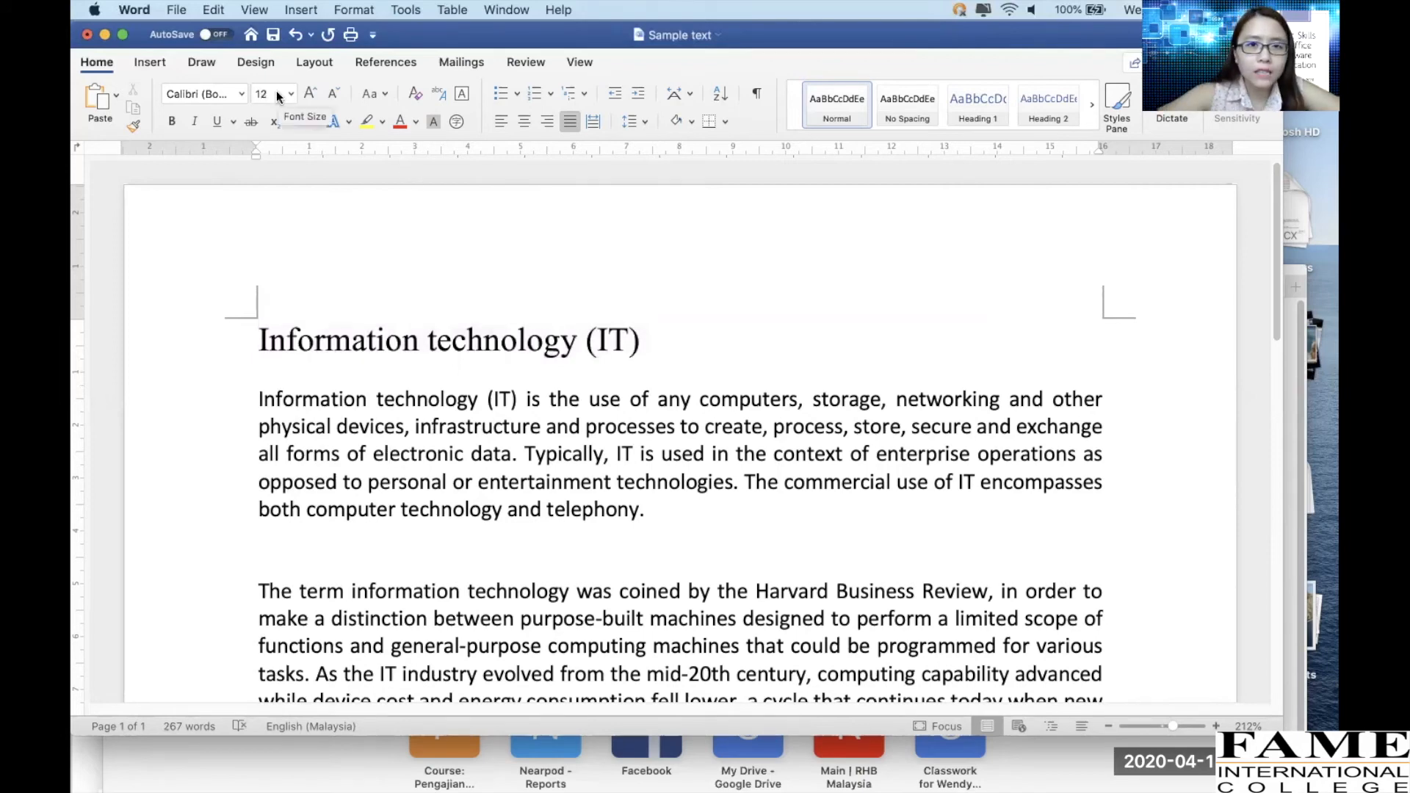
{"action": "left_click", "coordinate": [243, 345]}
{"action": "left_click", "coordinate": [249, 351]}
{"action": "left_click", "coordinate": [242, 353]}
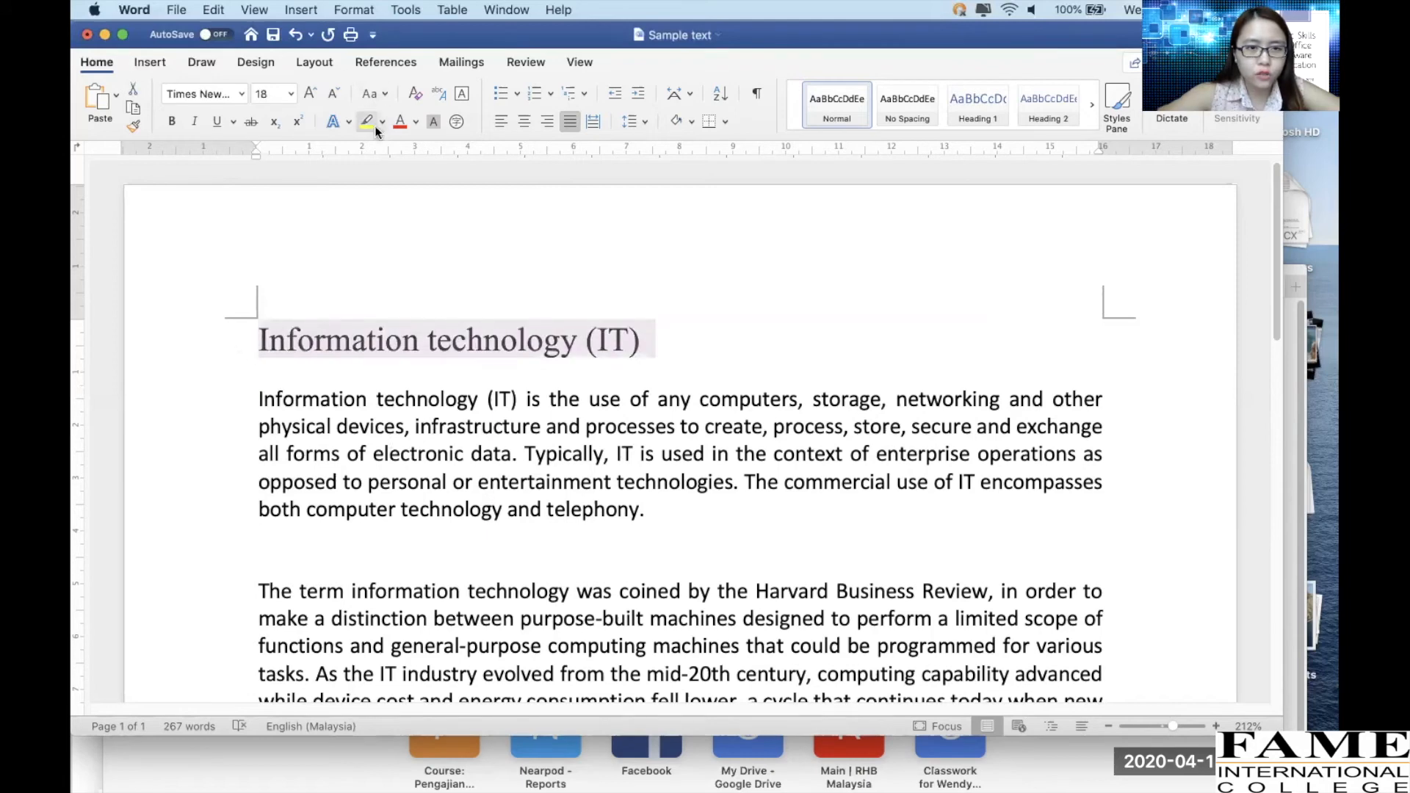
{"action": "left_click", "coordinate": [416, 121]}
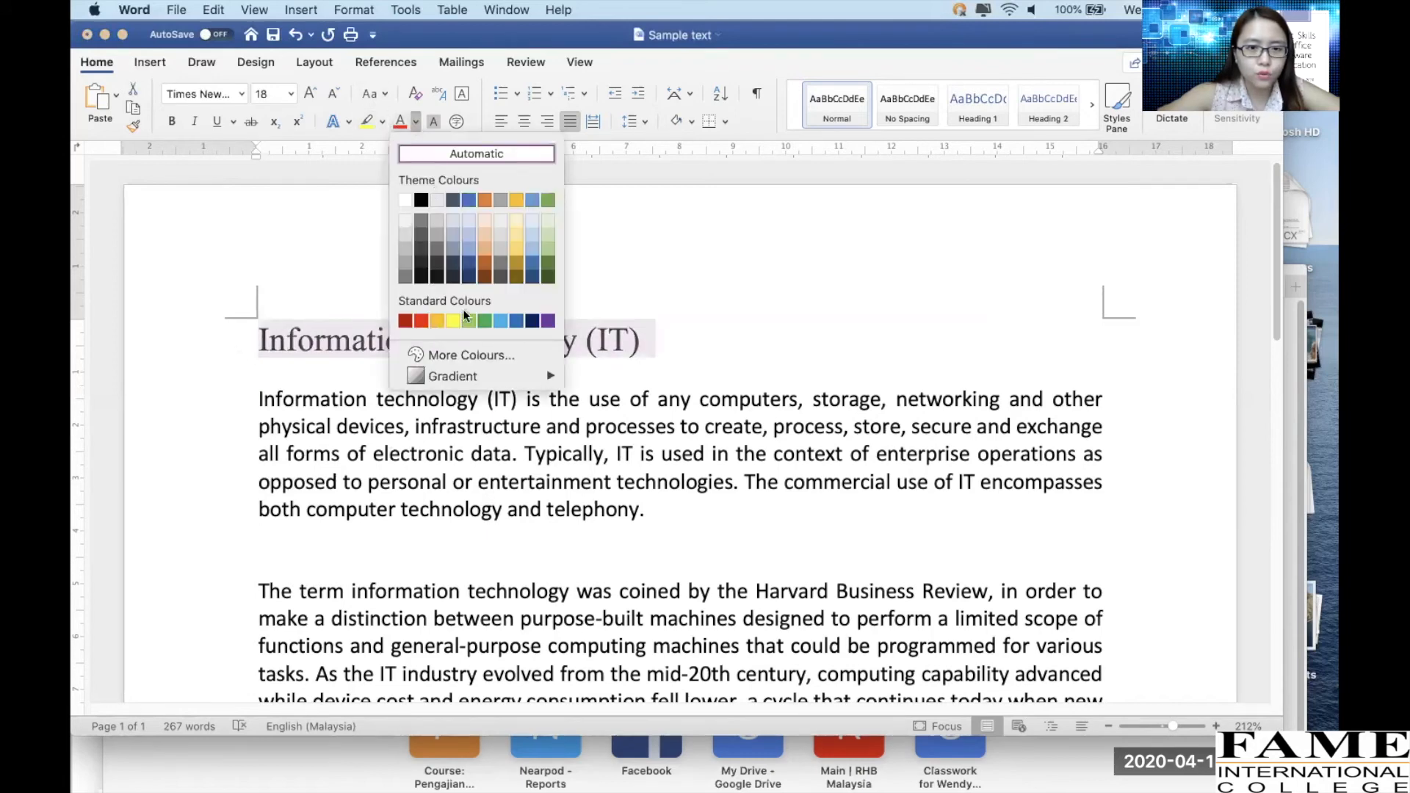
{"action": "left_click", "coordinate": [414, 123]}
{"action": "left_click", "coordinate": [416, 120]}
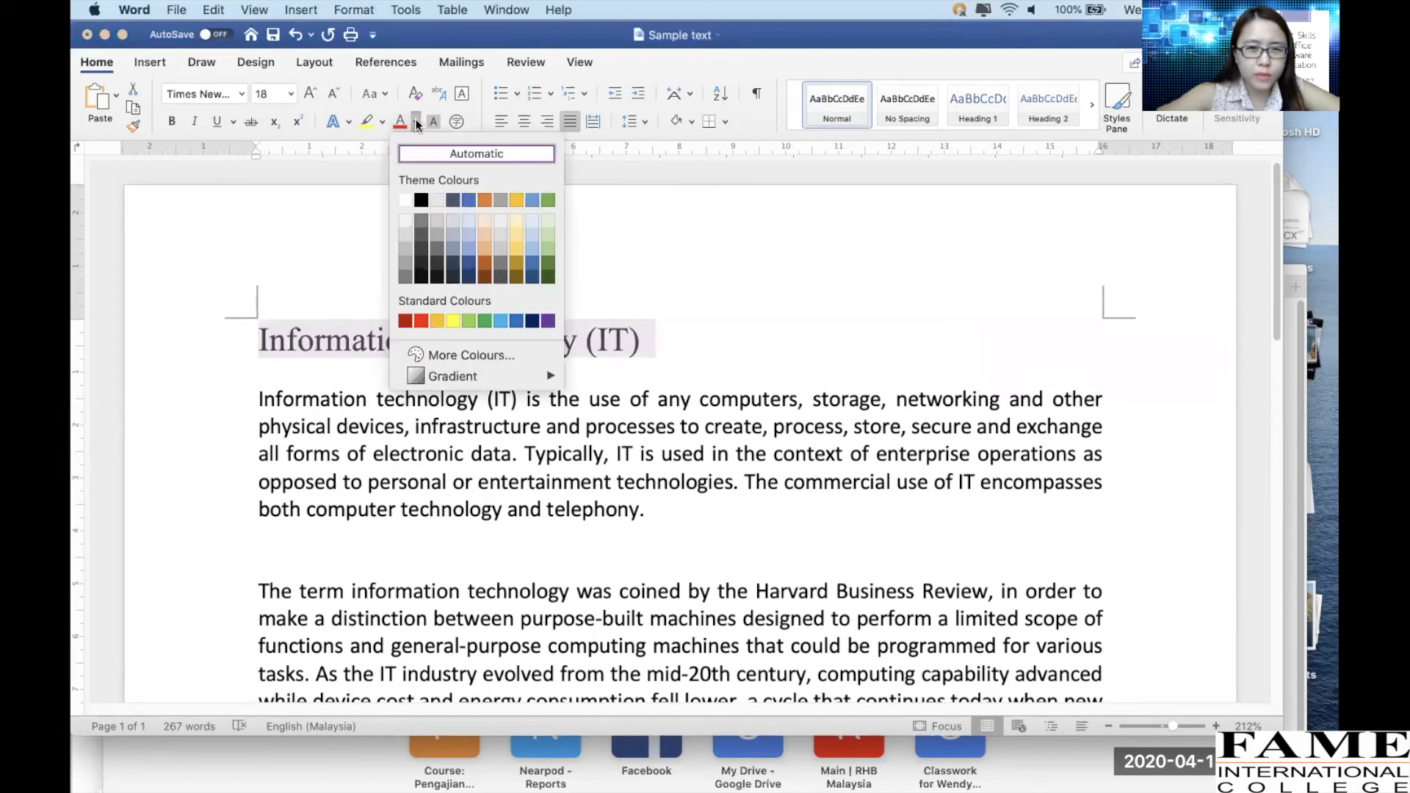
{"action": "left_click", "coordinate": [416, 122]}
{"action": "left_click", "coordinate": [415, 122]}
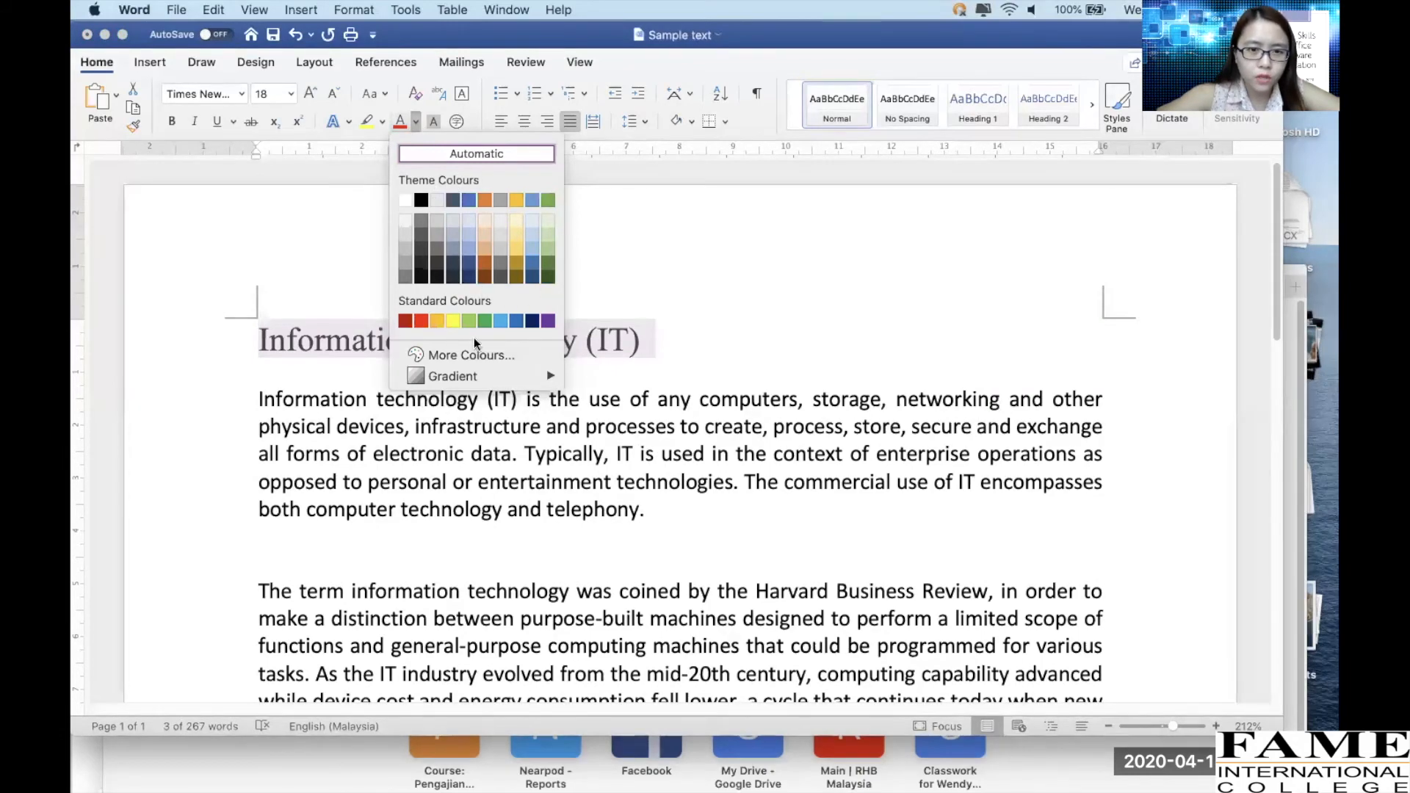
{"action": "left_click", "coordinate": [443, 356]}
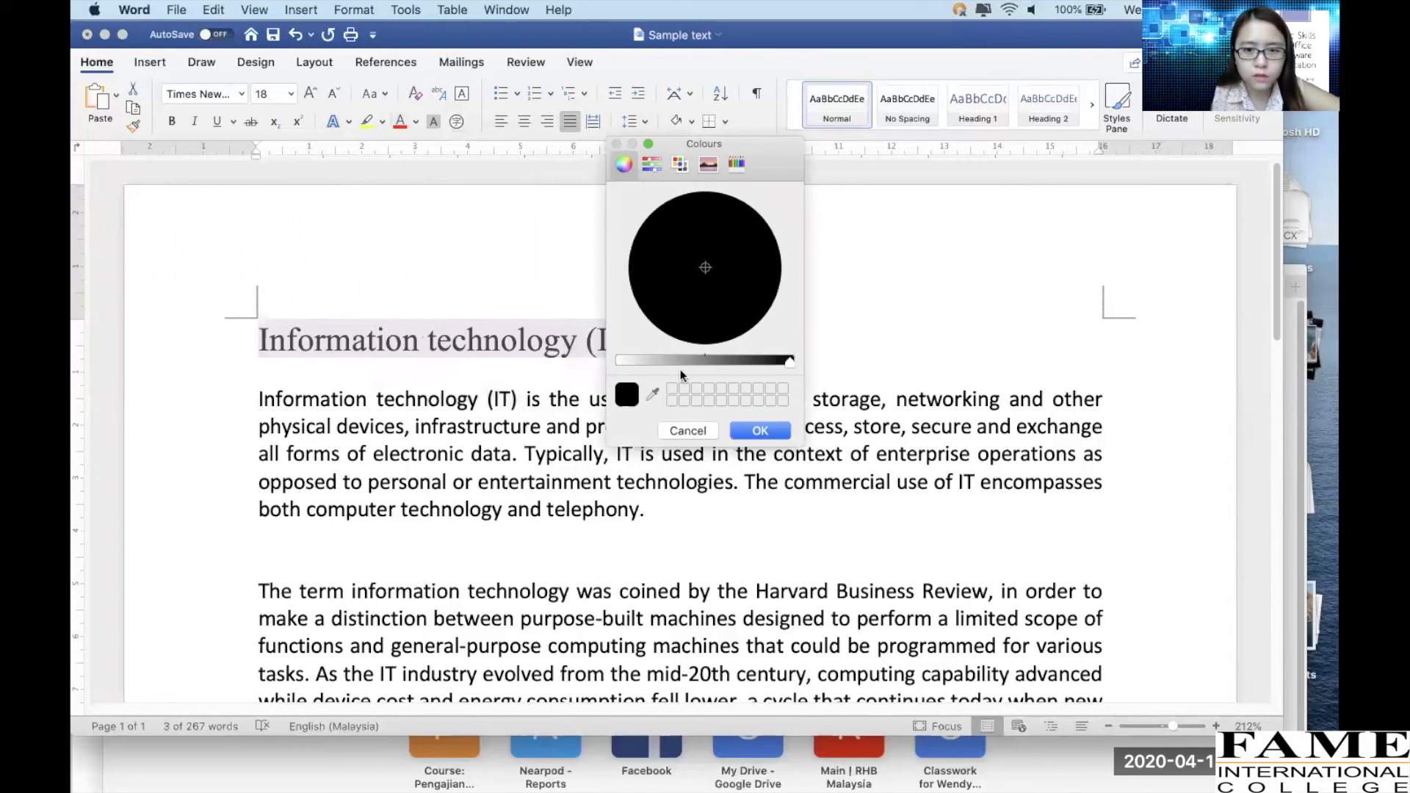
{"action": "left_click", "coordinate": [653, 163]}
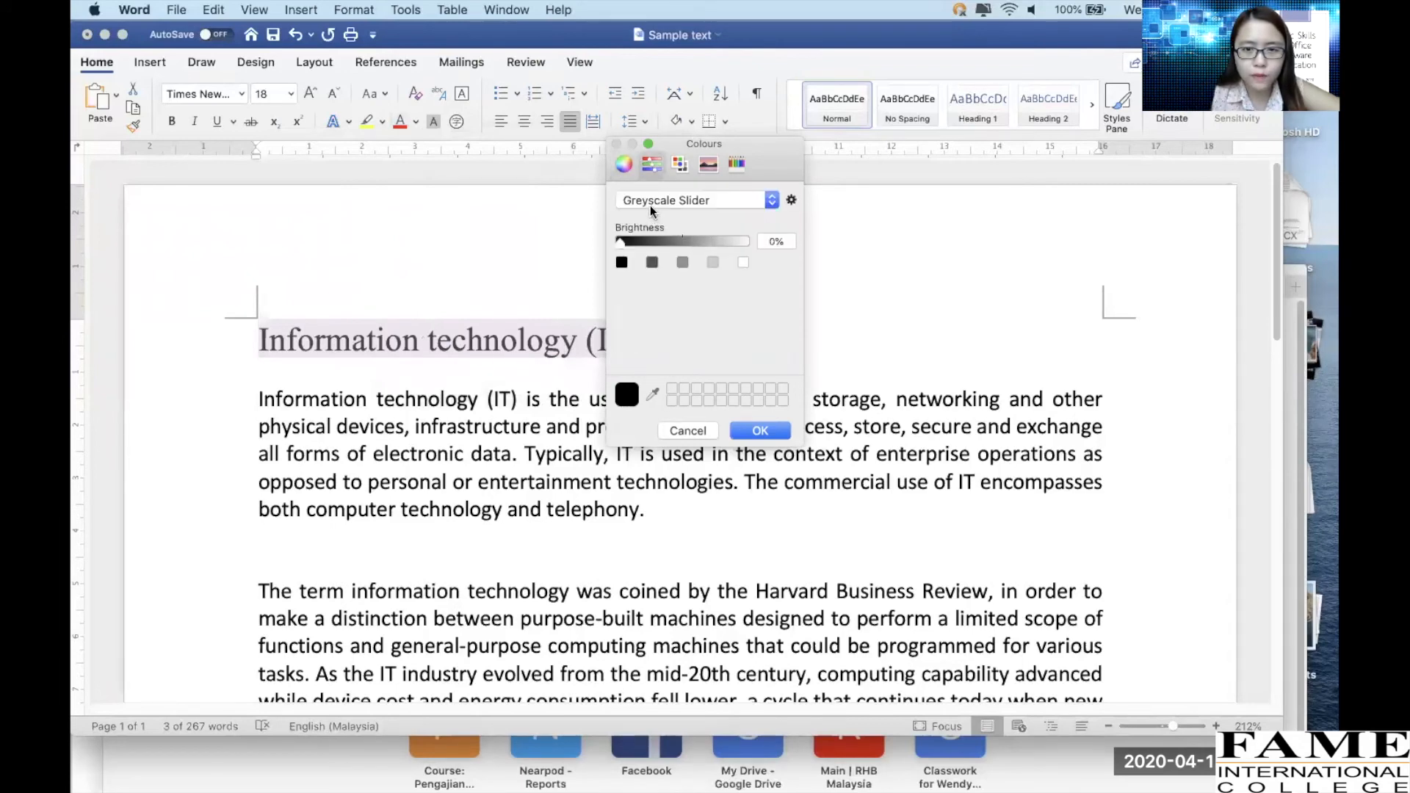
{"action": "left_click", "coordinate": [703, 431]}
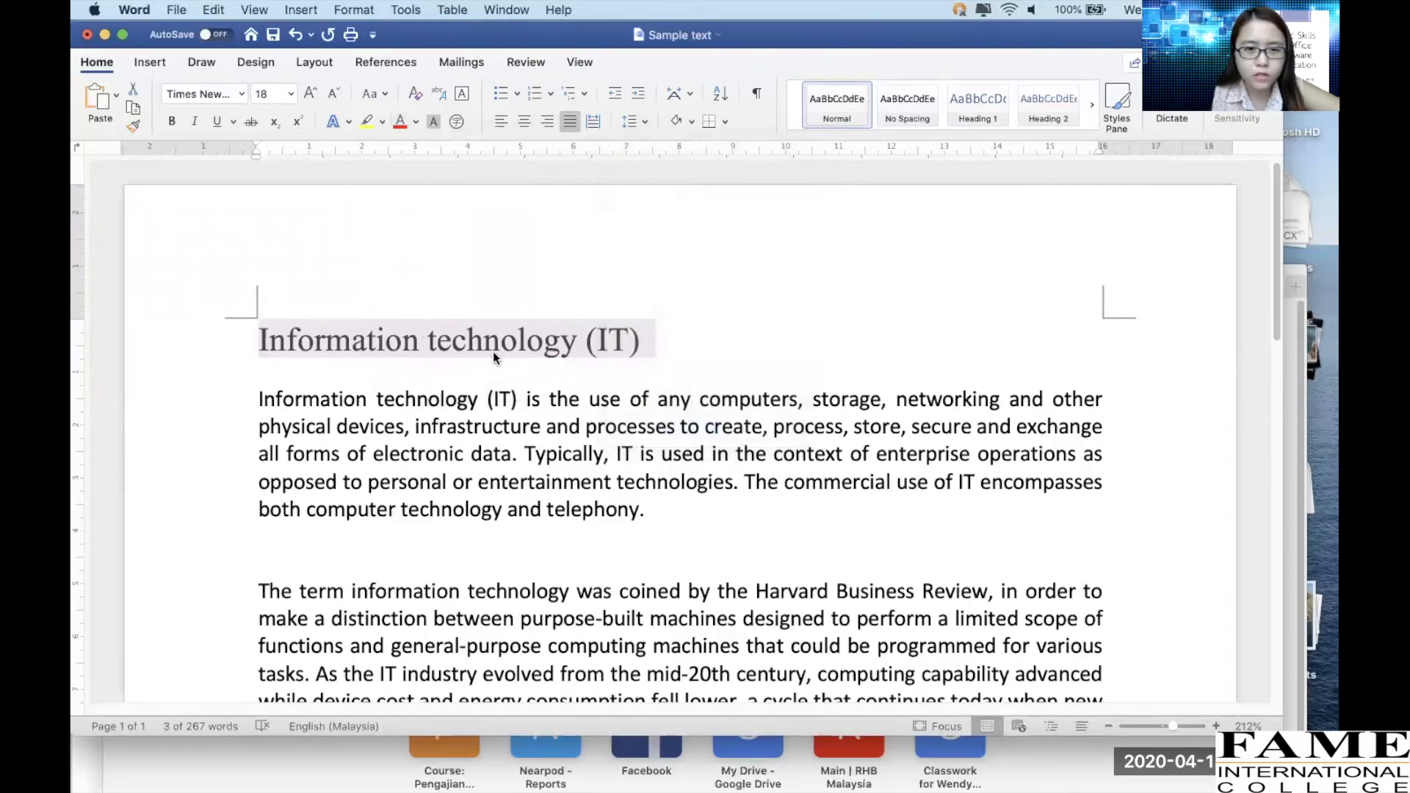
{"action": "left_click", "coordinate": [417, 122]}
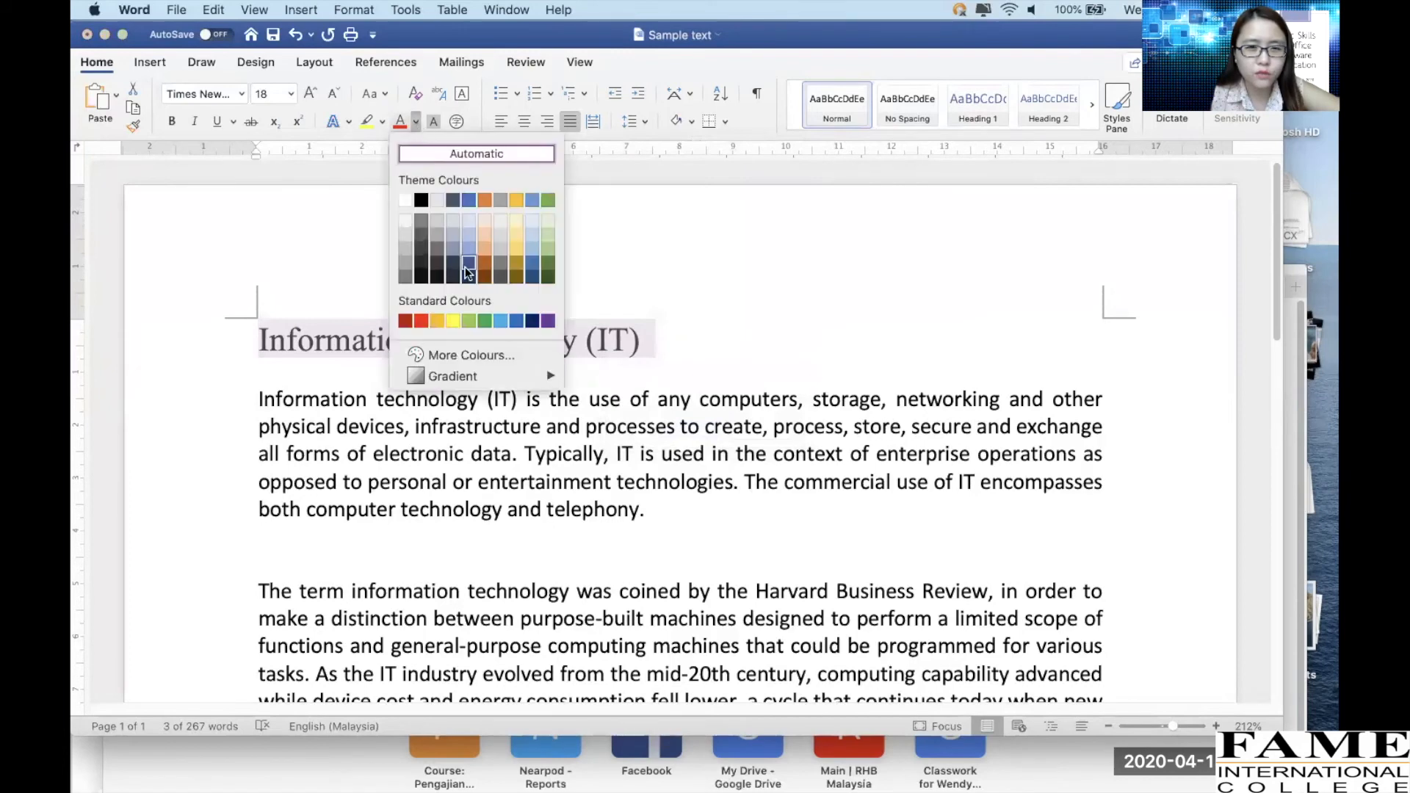
{"action": "left_click", "coordinate": [508, 321]}
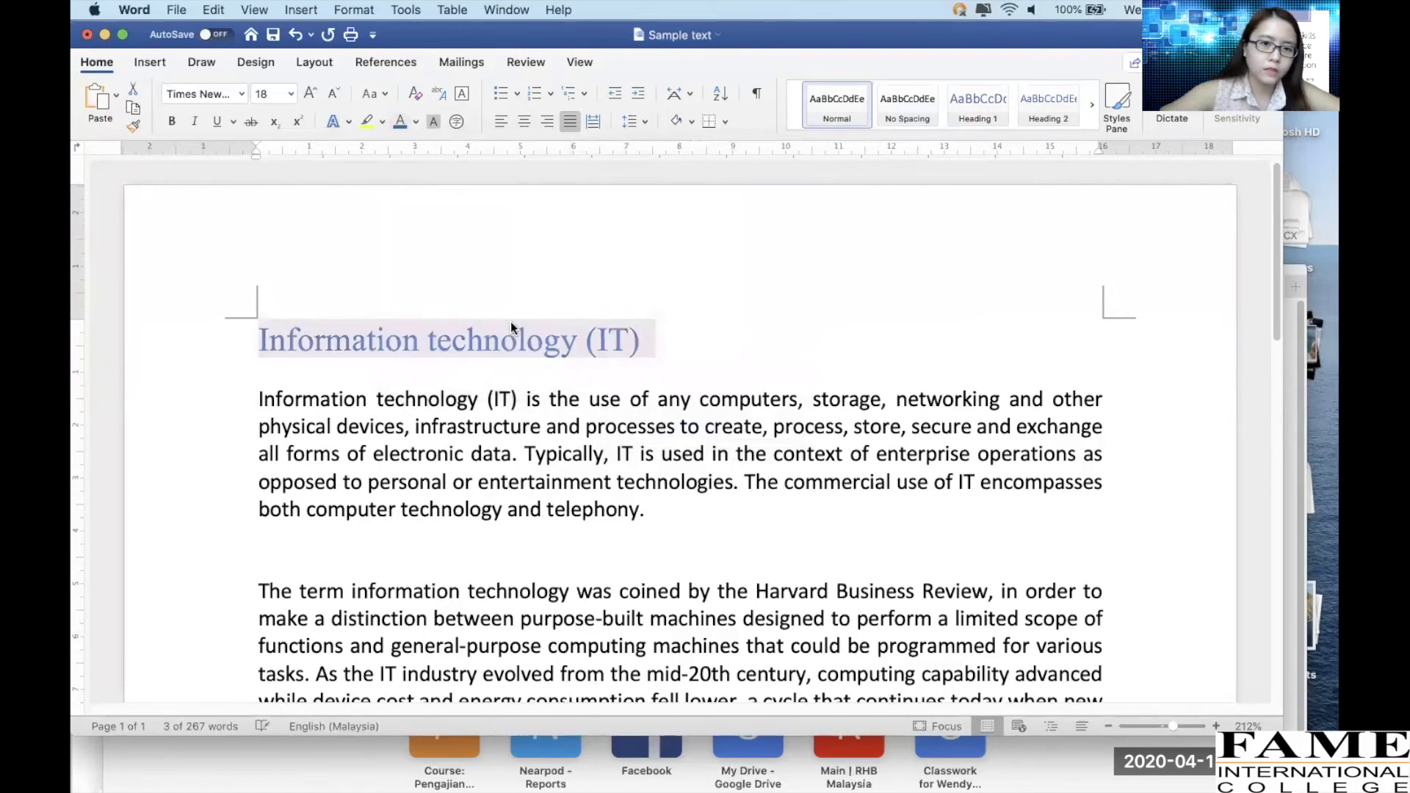
Apply bold, italic and underline to the heading, then remove all three styles
{"action": "left_click", "coordinate": [506, 394]}
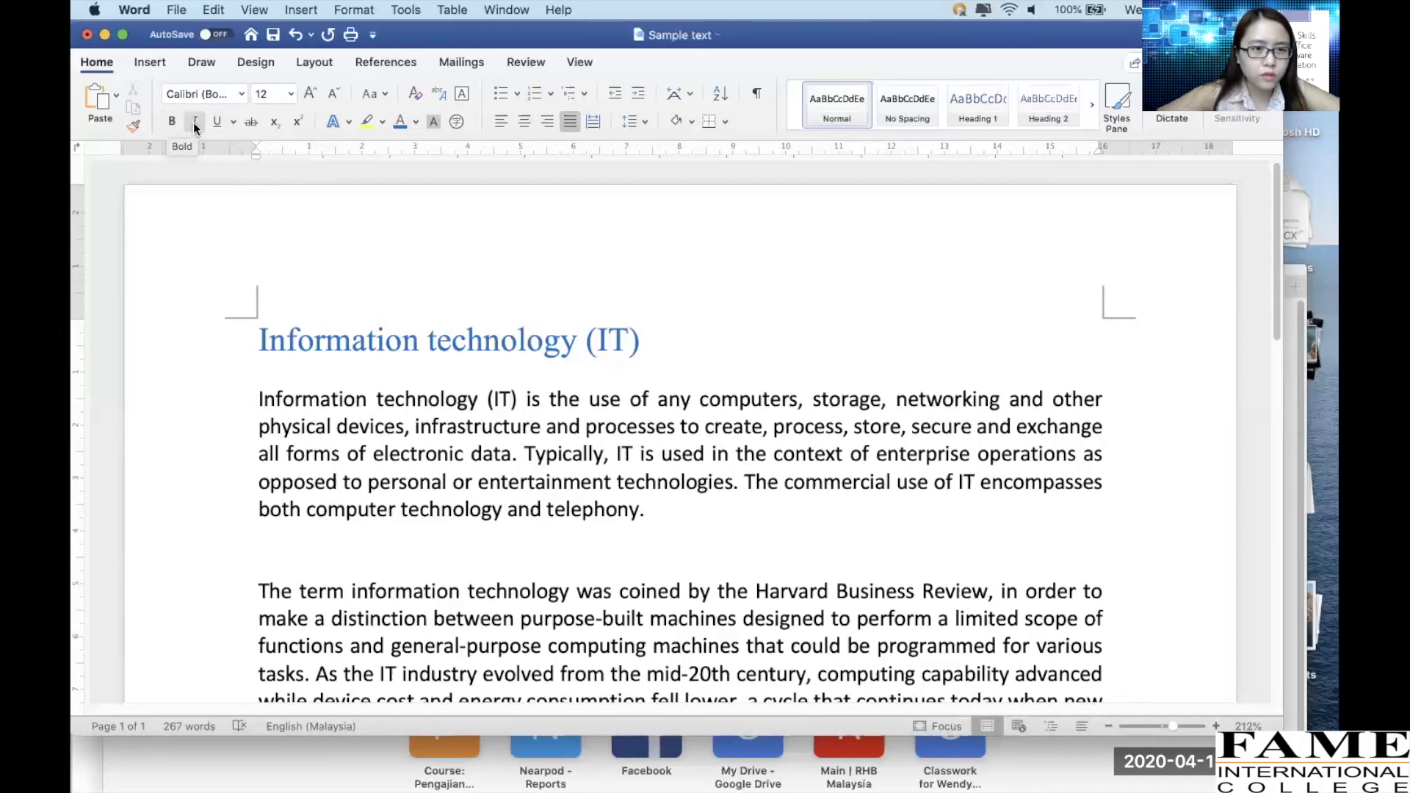
{"action": "left_click", "coordinate": [238, 354]}
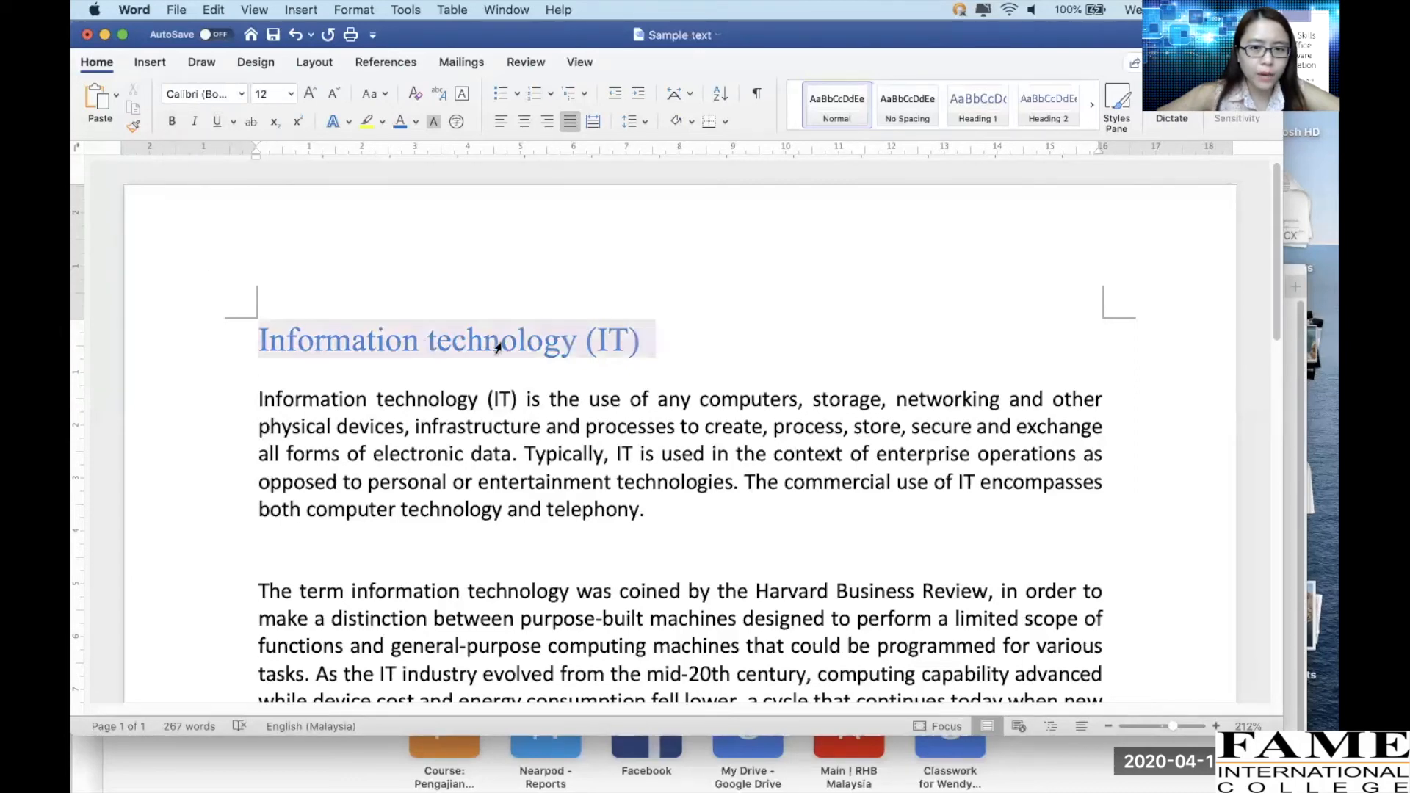
{"action": "left_click", "coordinate": [174, 123]}
{"action": "left_click", "coordinate": [174, 123]}
{"action": "left_click", "coordinate": [174, 123]}
{"action": "left_click", "coordinate": [174, 124]}
{"action": "left_click", "coordinate": [174, 124]}
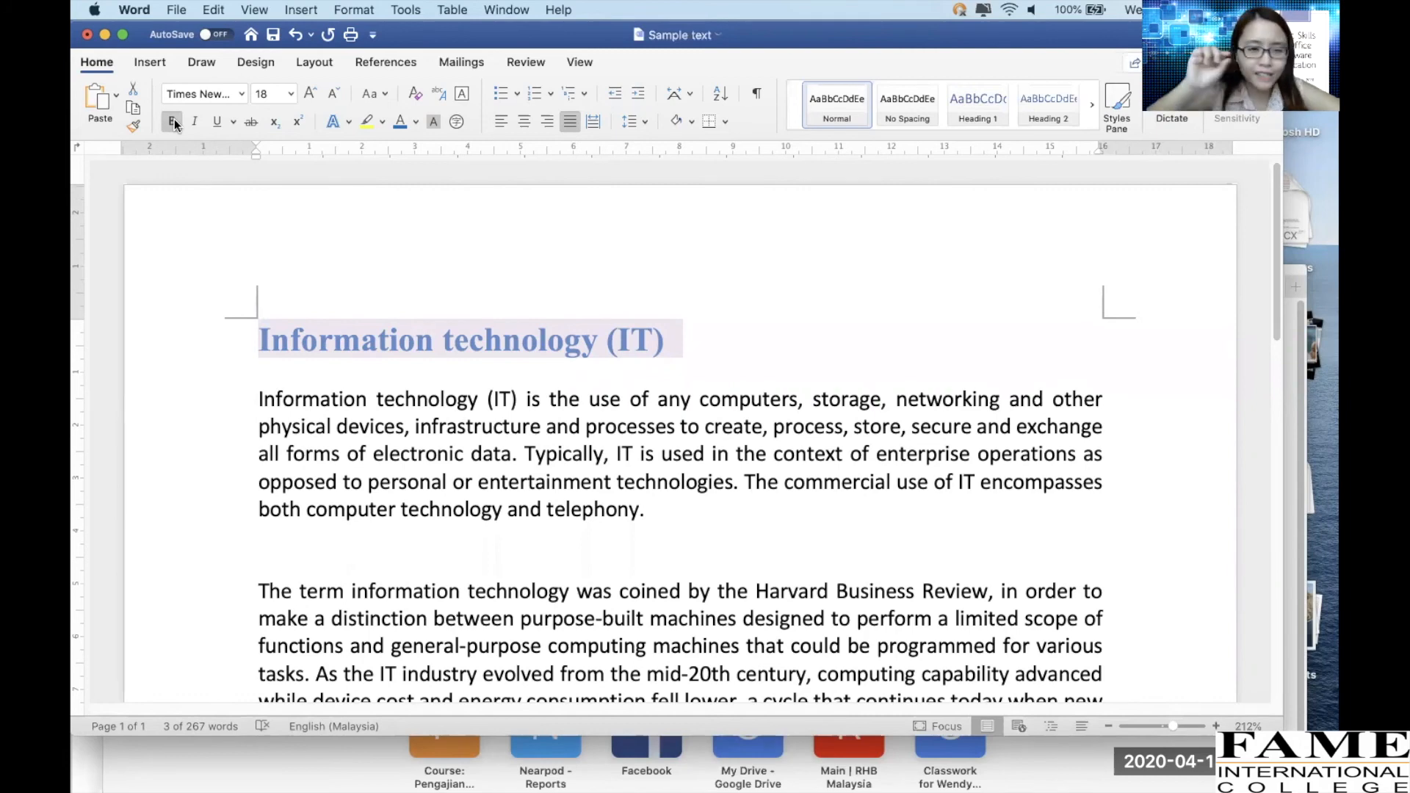
{"action": "left_click", "coordinate": [193, 122]}
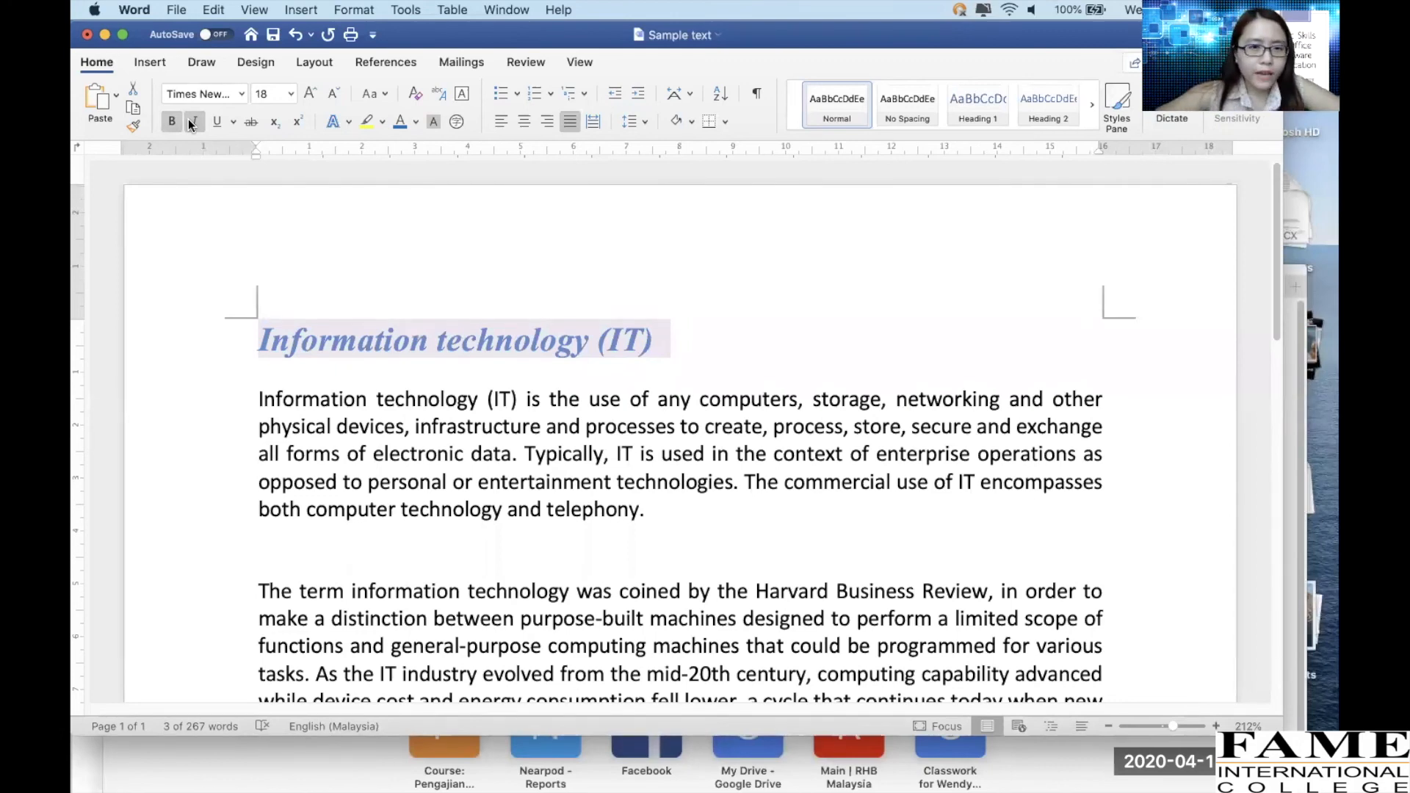
{"action": "left_click", "coordinate": [210, 121]}
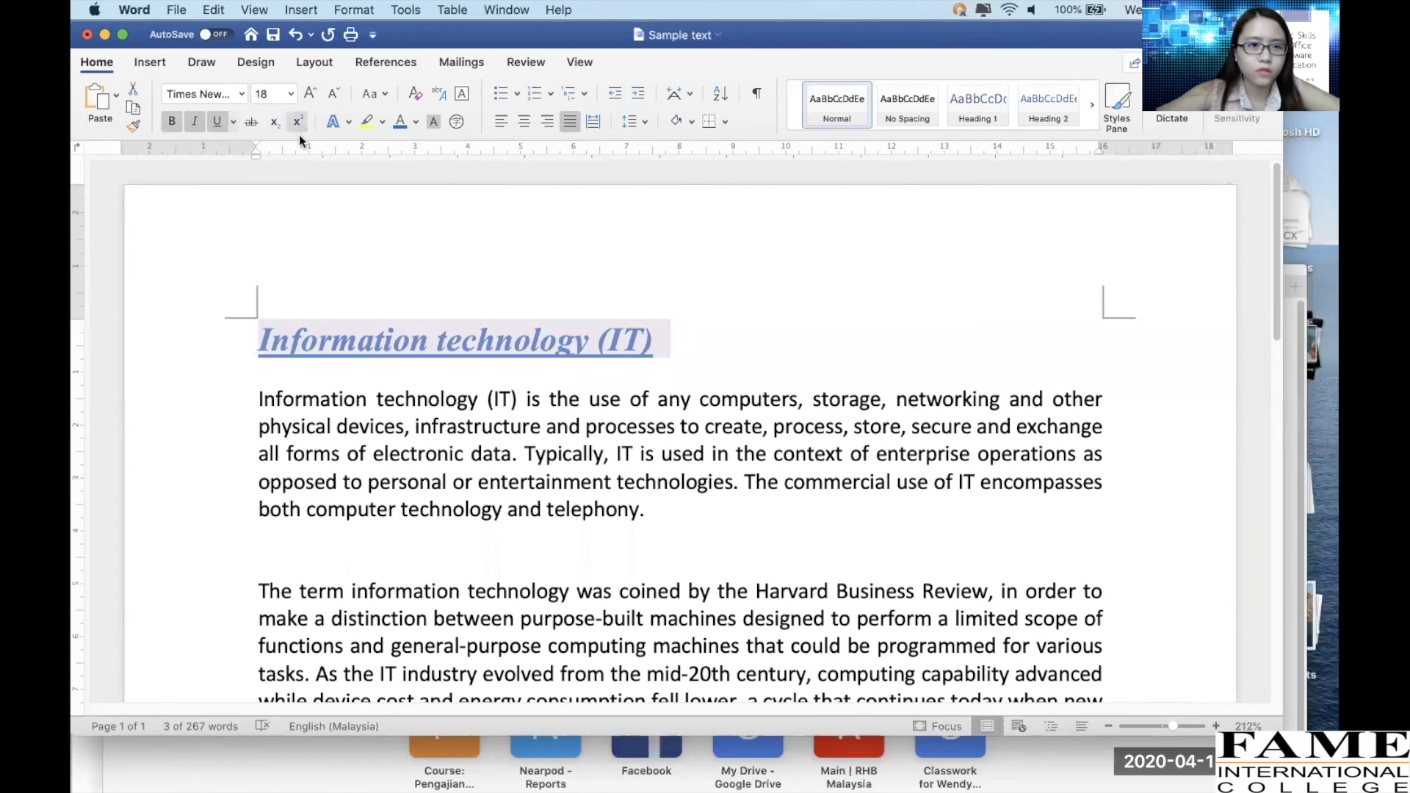
{"action": "left_click", "coordinate": [171, 121]}
{"action": "left_click", "coordinate": [194, 121]}
{"action": "left_click", "coordinate": [217, 122]}
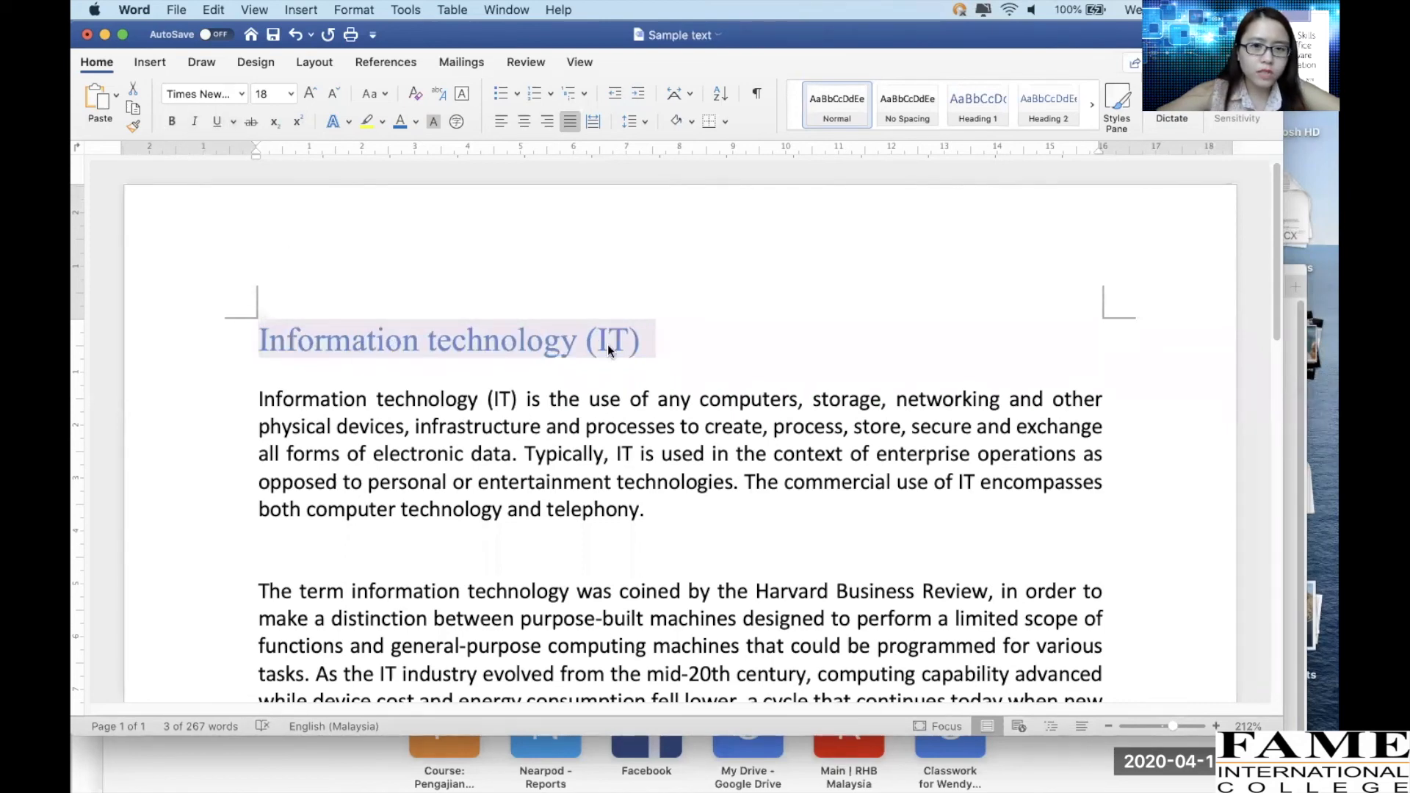
Add a new line under the heading and type X with a superscript 2, then delete it
{"action": "left_click", "coordinate": [717, 338]}
{"action": "key", "text": "Return"}
{"action": "key", "text": "Return"}
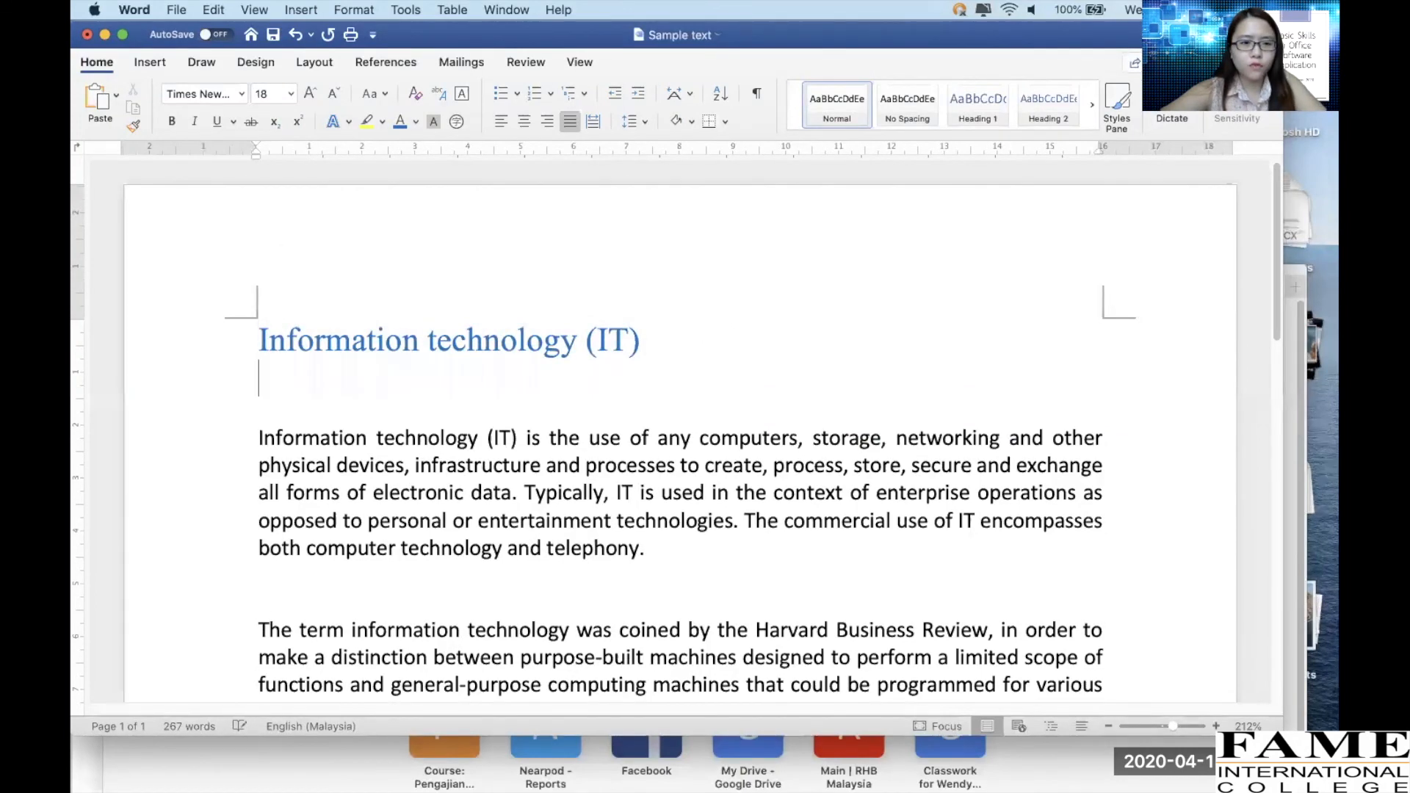
{"action": "type", "text": "x"}
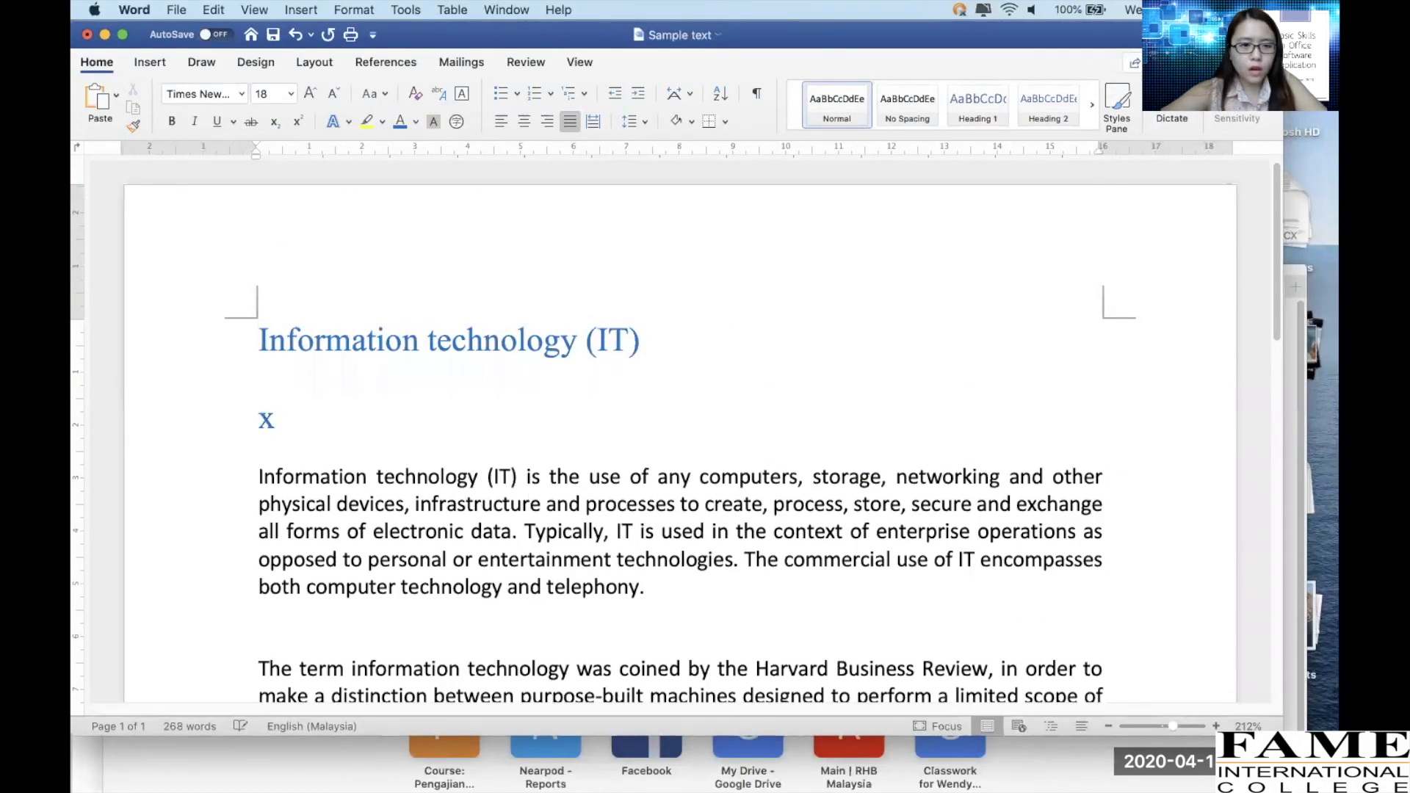
{"action": "key", "text": "BackSpace"}
{"action": "type", "text": "X2"}
{"action": "key", "text": "BackSpace"}
{"action": "key", "text": "BackSpace"}
{"action": "type", "text": "x"}
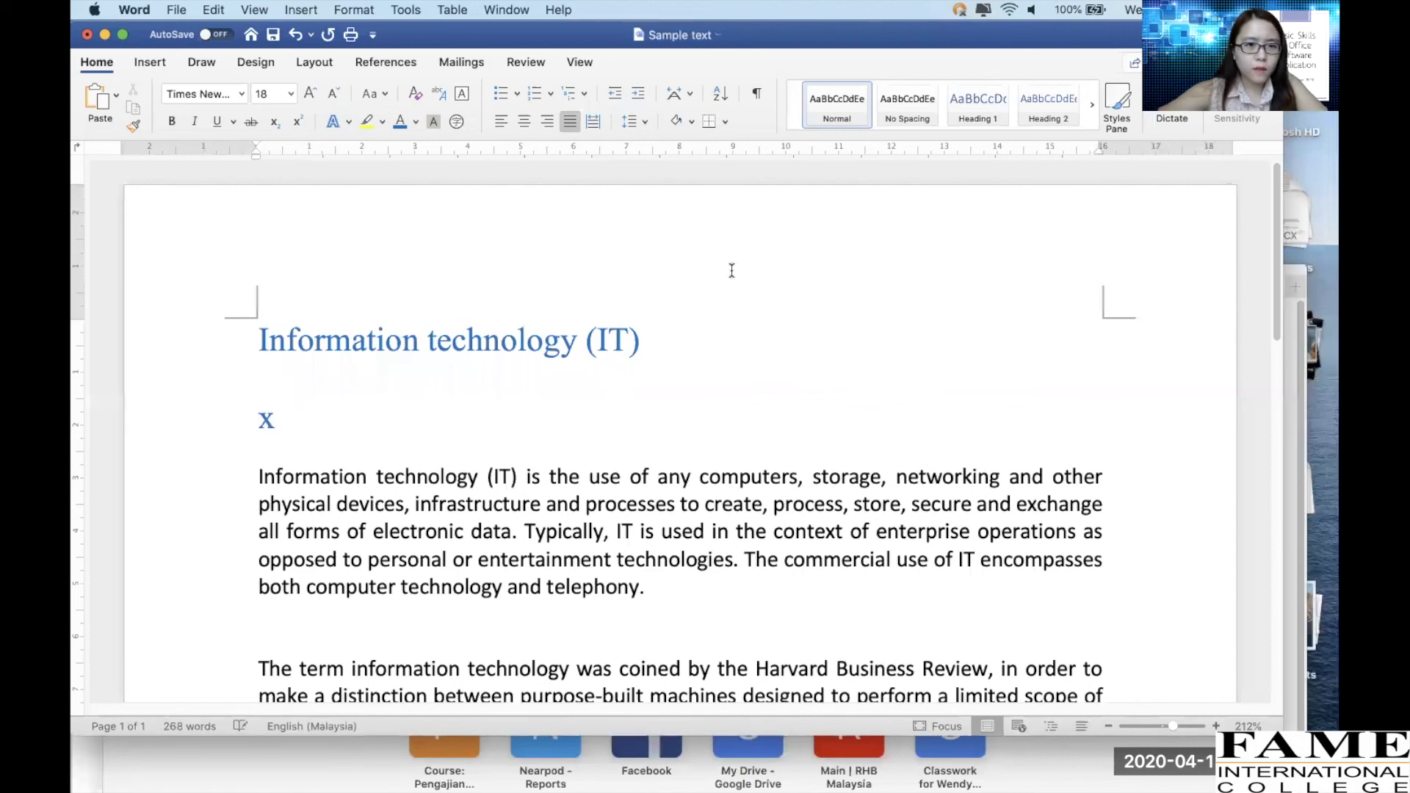
{"action": "left_click", "coordinate": [297, 125]}
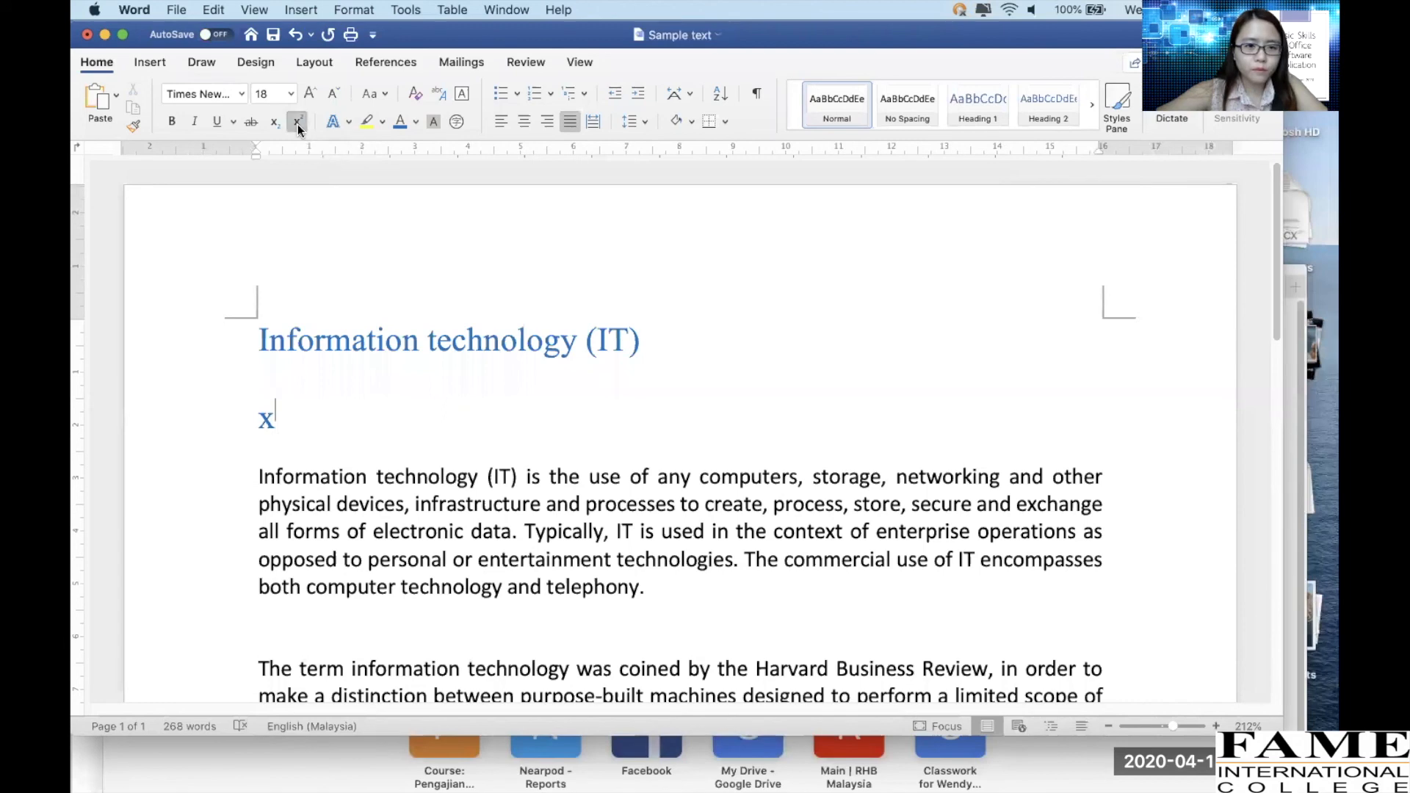
{"action": "type", "text": "2"}
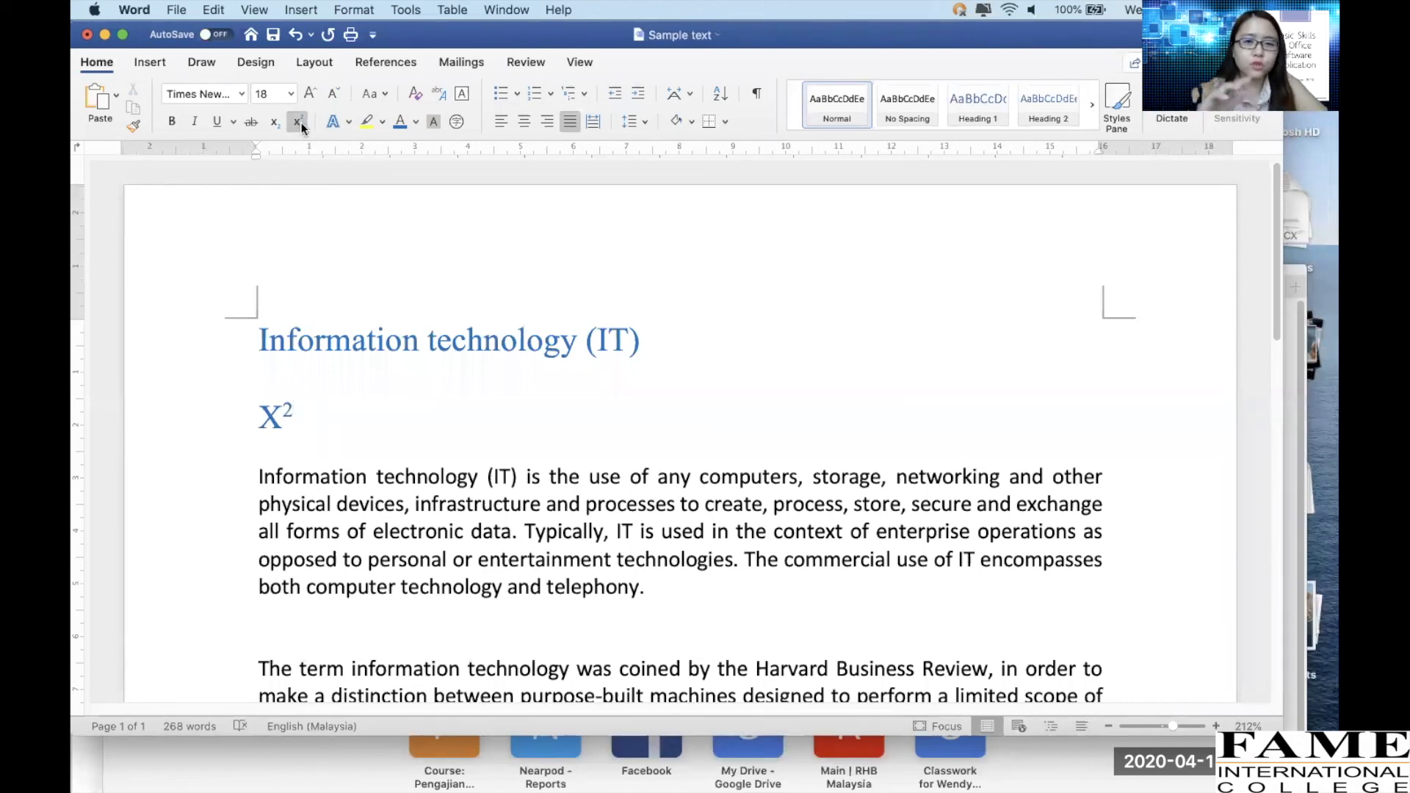
{"action": "key", "text": "BackSpace"}
{"action": "key", "text": "BackSpace"}
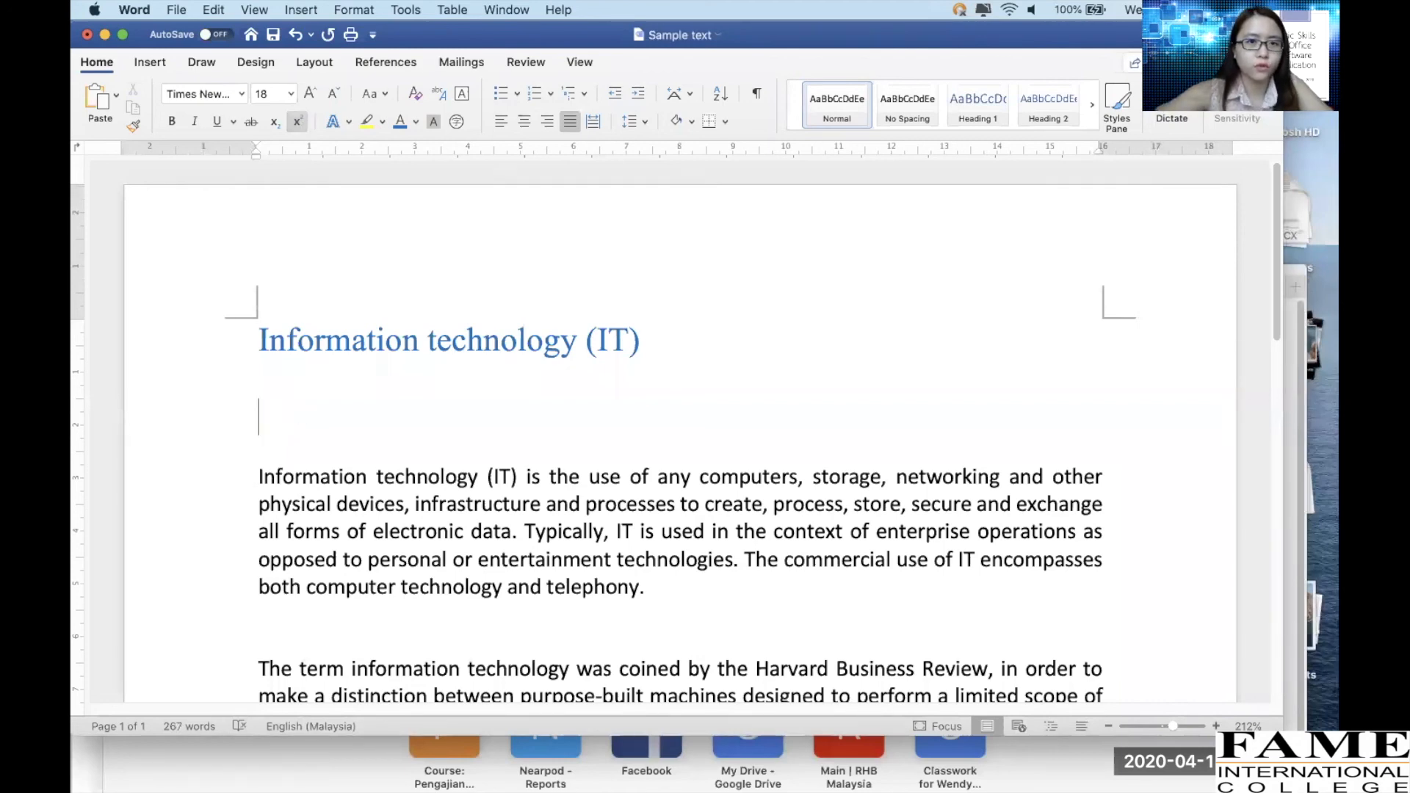
Type x and A as a subscript and superscript test on the new line, then delete the text and extra line
{"action": "left_click", "coordinate": [297, 122]}
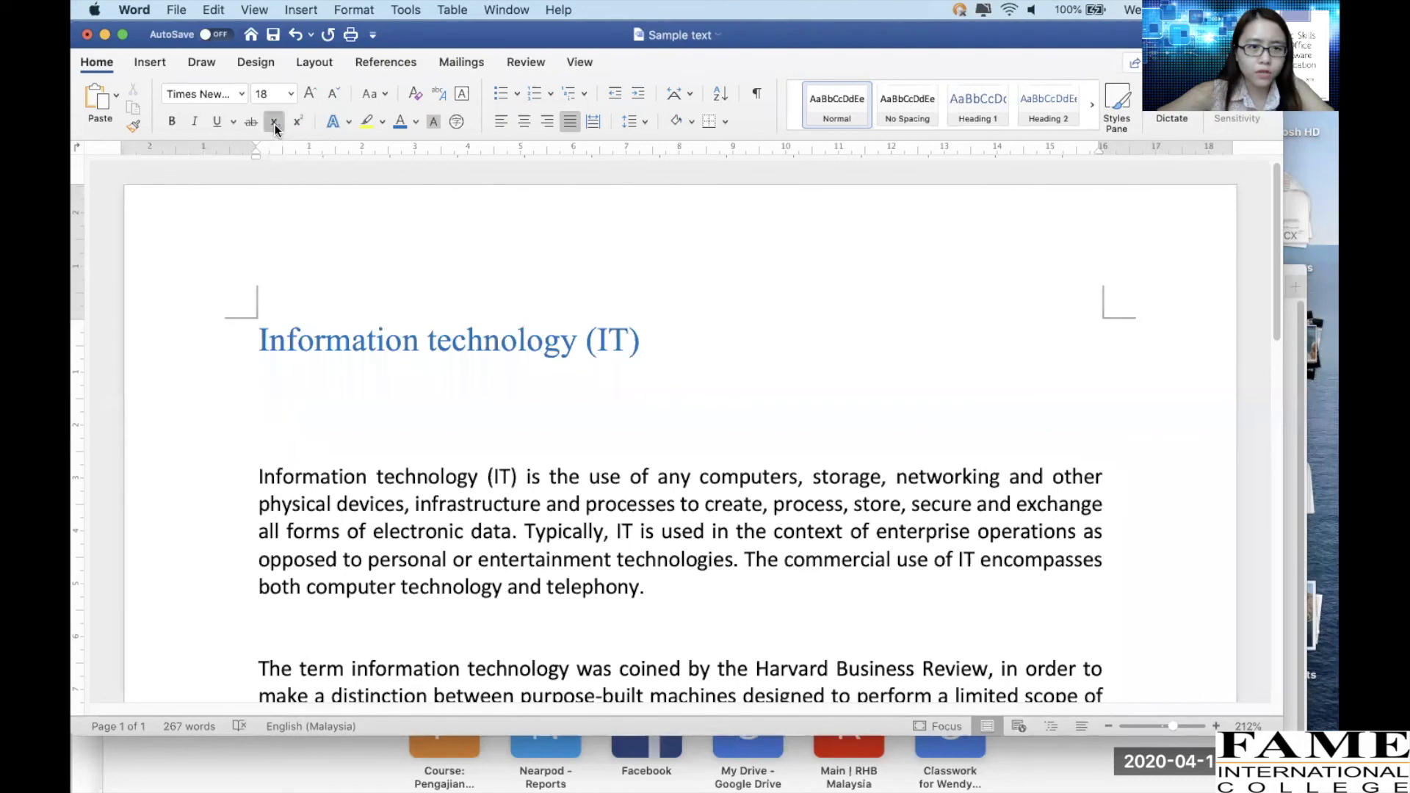
{"action": "type", "text": "x"}
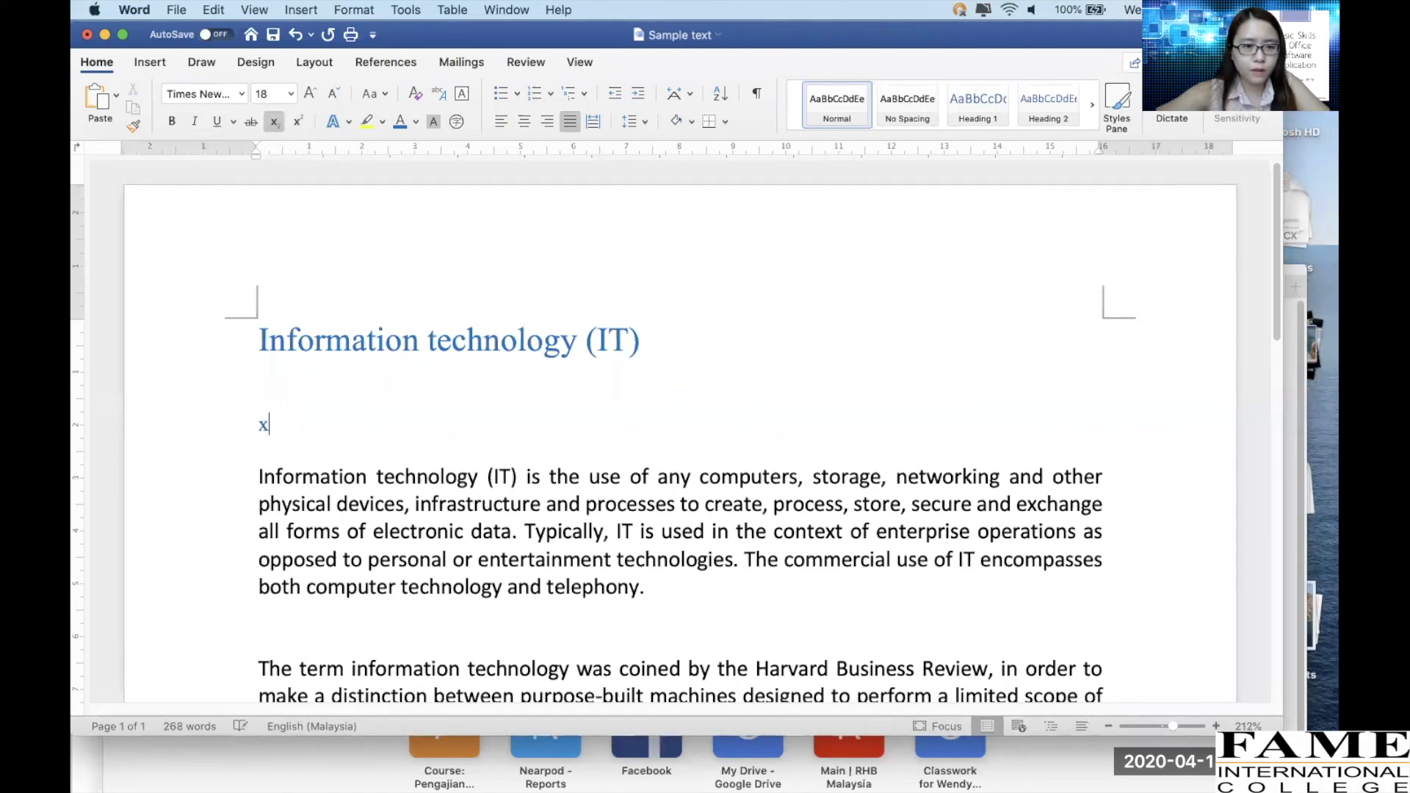
{"action": "left_click", "coordinate": [274, 122]}
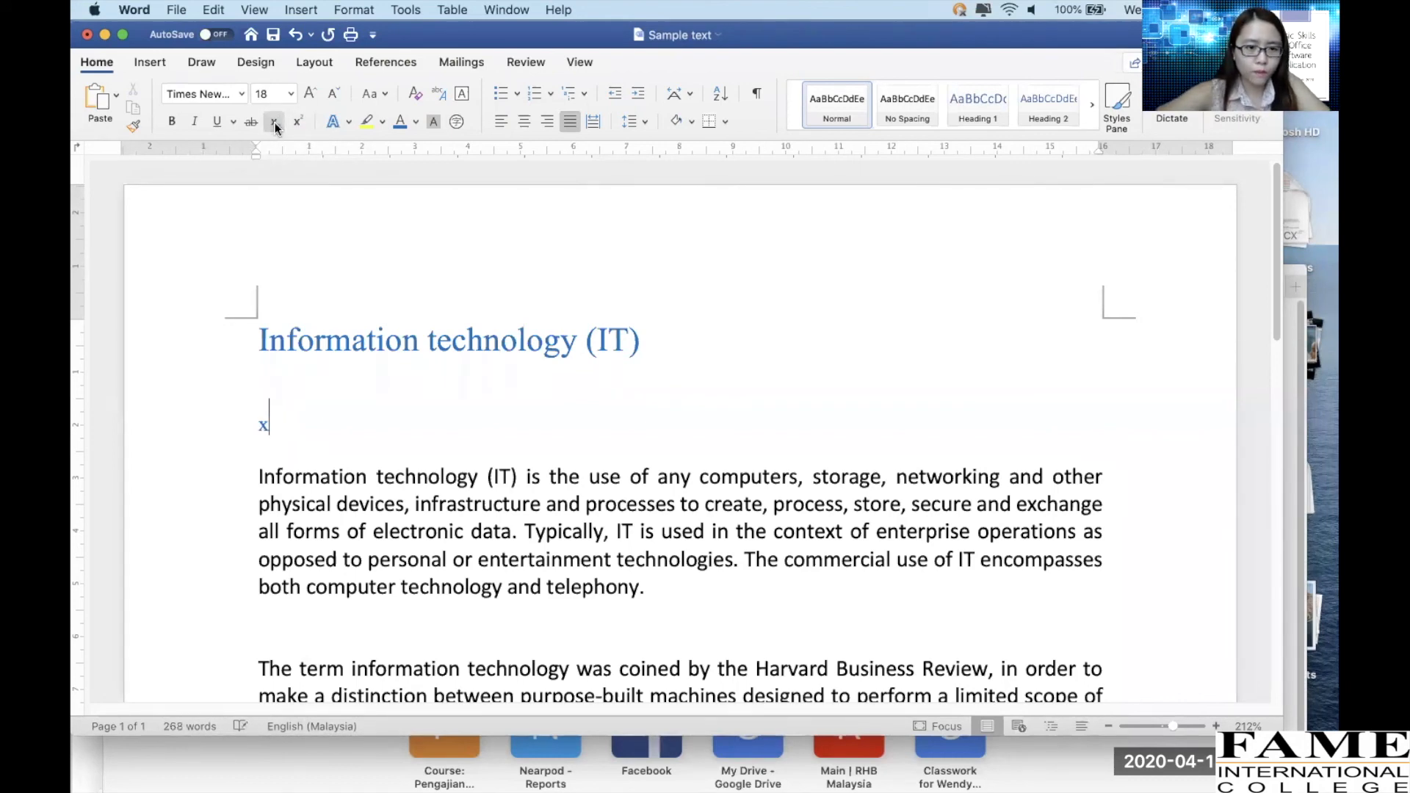
{"action": "type", "text": "A"}
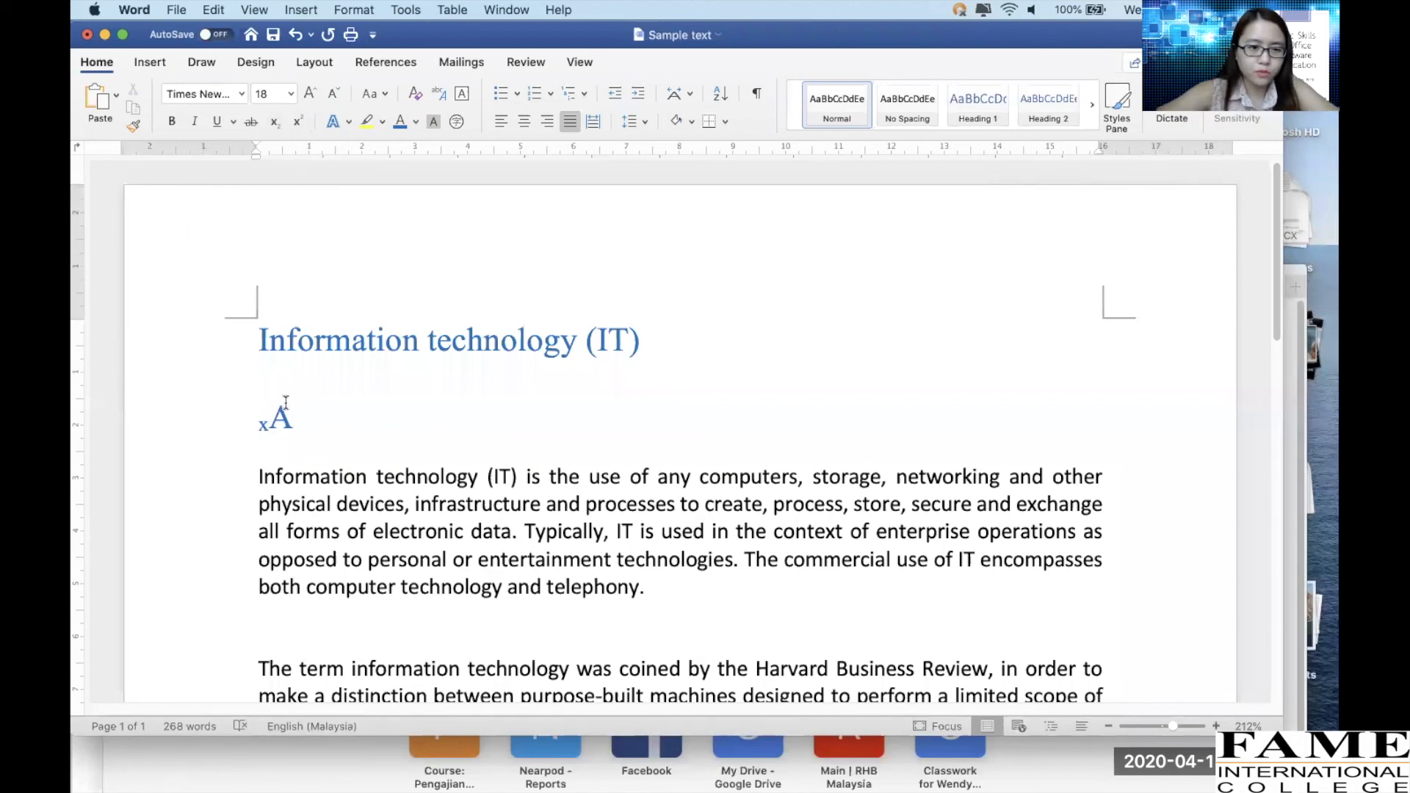
{"action": "left_click_drag", "start_coordinate": [270, 426], "coordinate": [258, 427]}
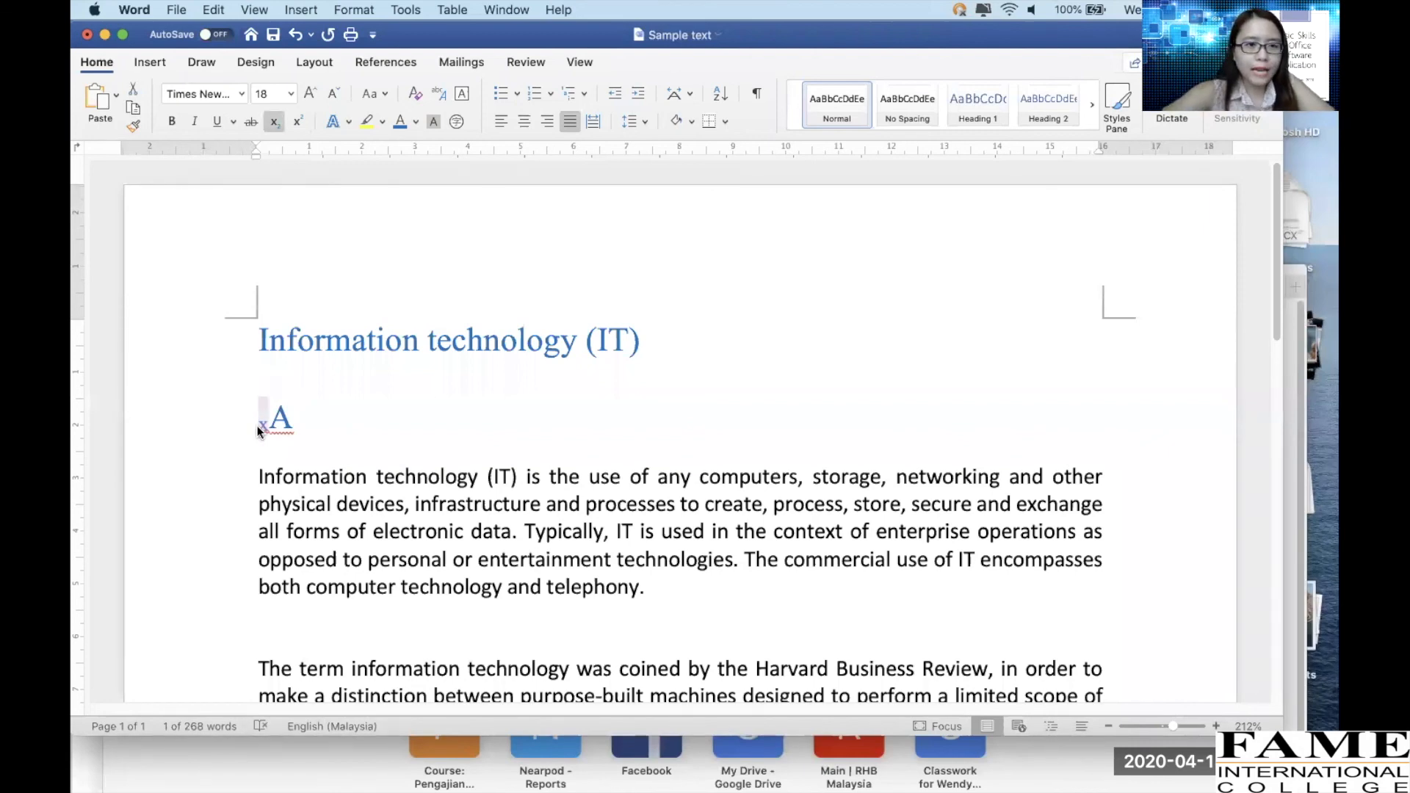
{"action": "left_click", "coordinate": [298, 121]}
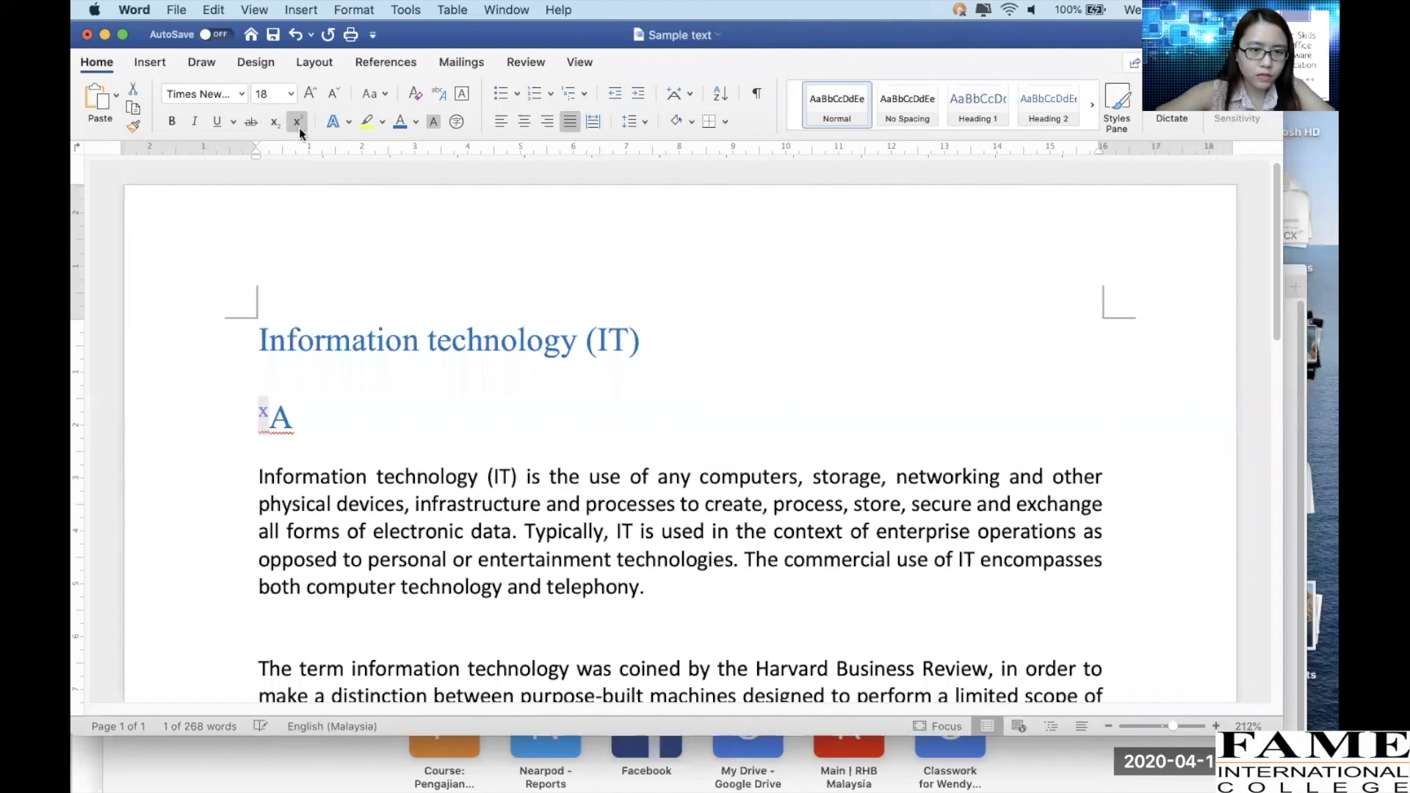
{"action": "left_click", "coordinate": [276, 127]}
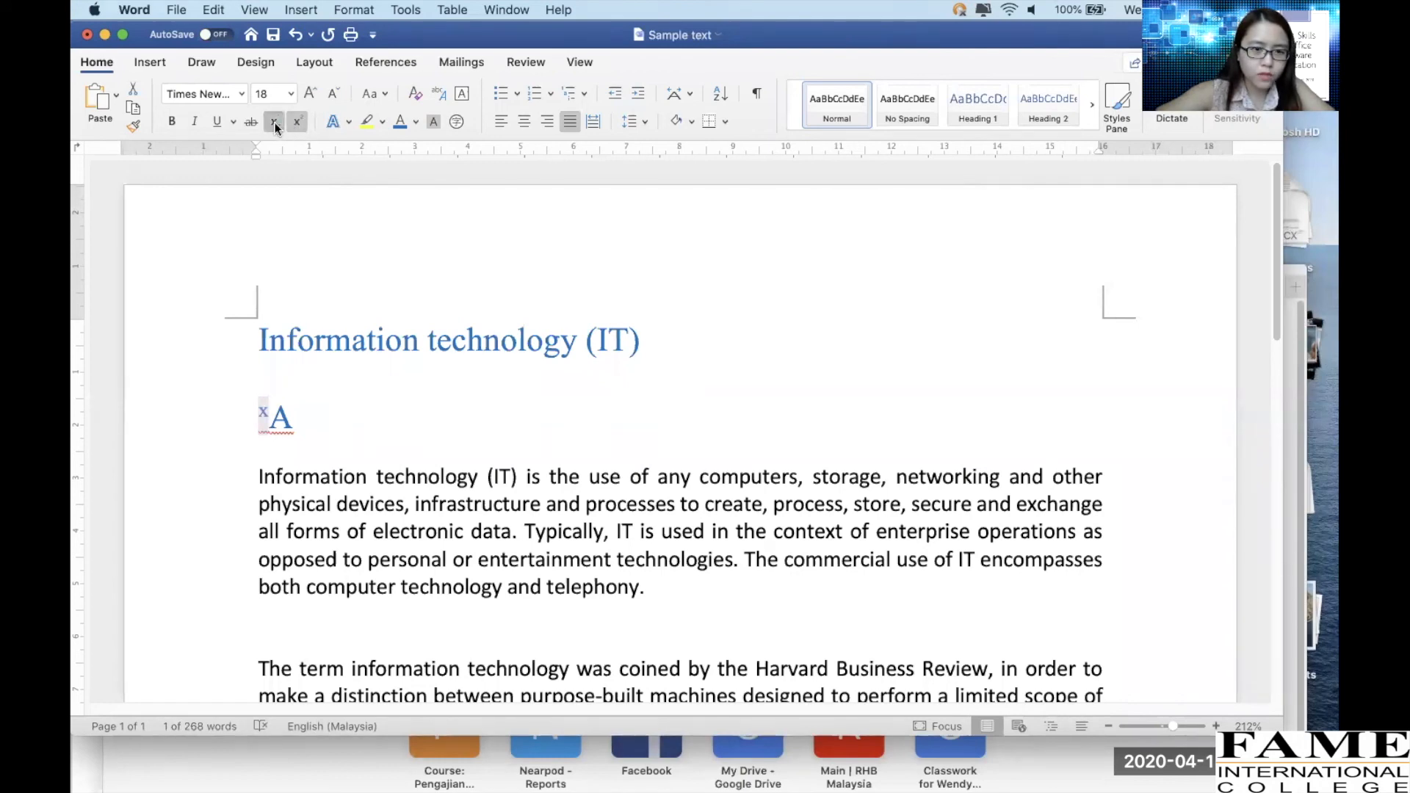
{"action": "left_click", "coordinate": [276, 125]}
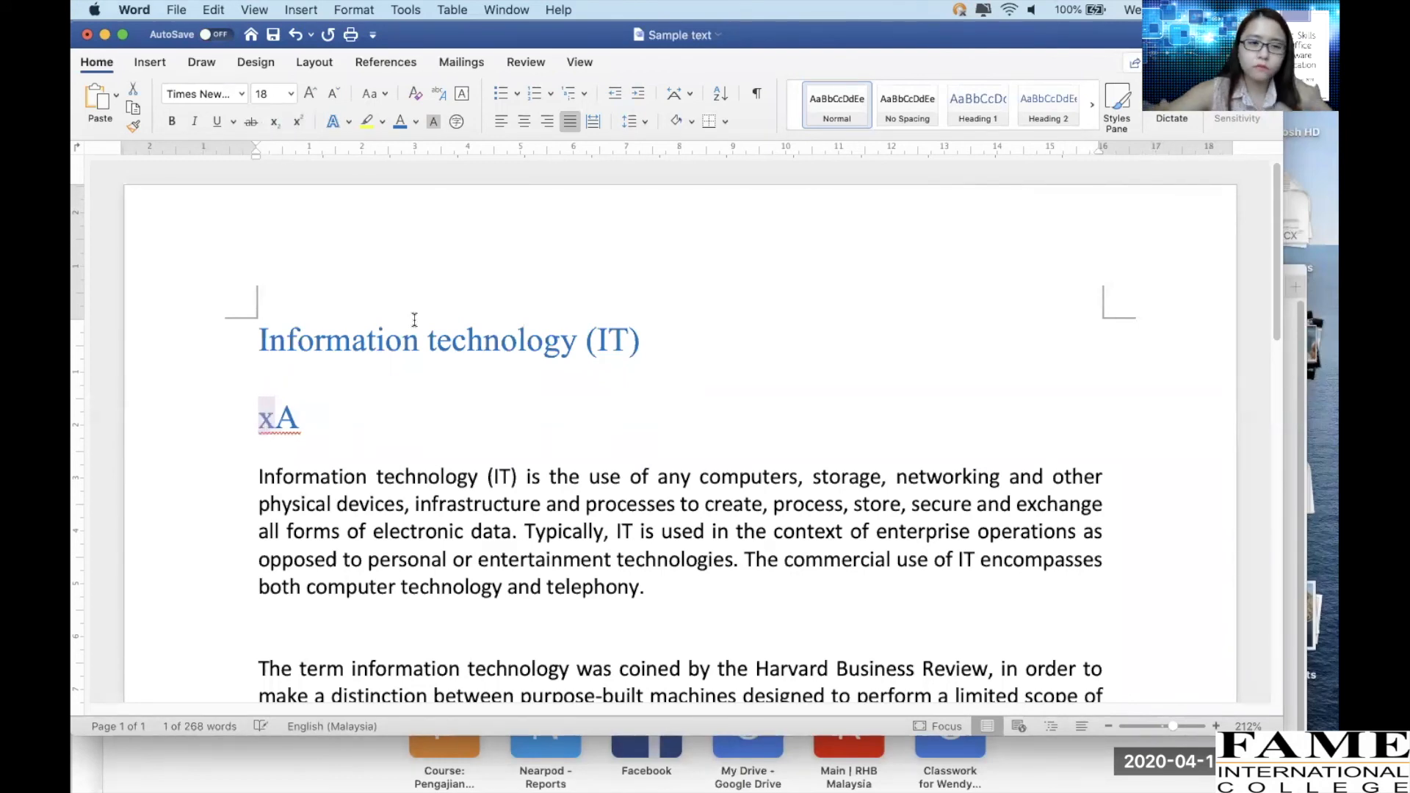
{"action": "left_click", "coordinate": [351, 426]}
{"action": "key", "text": "BackSpace"}
{"action": "key", "text": "BackSpace"}
{"action": "key", "text": "BackSpace"}
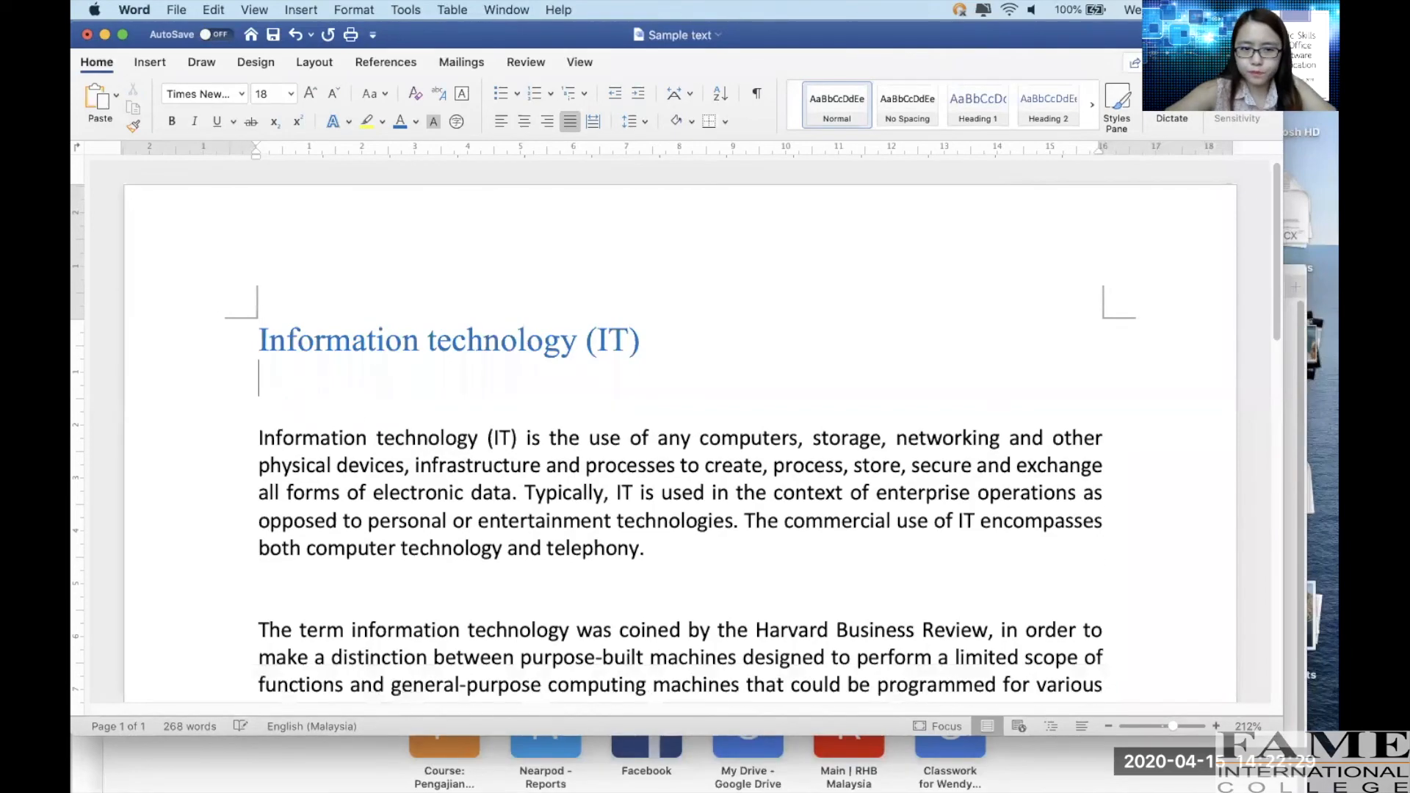